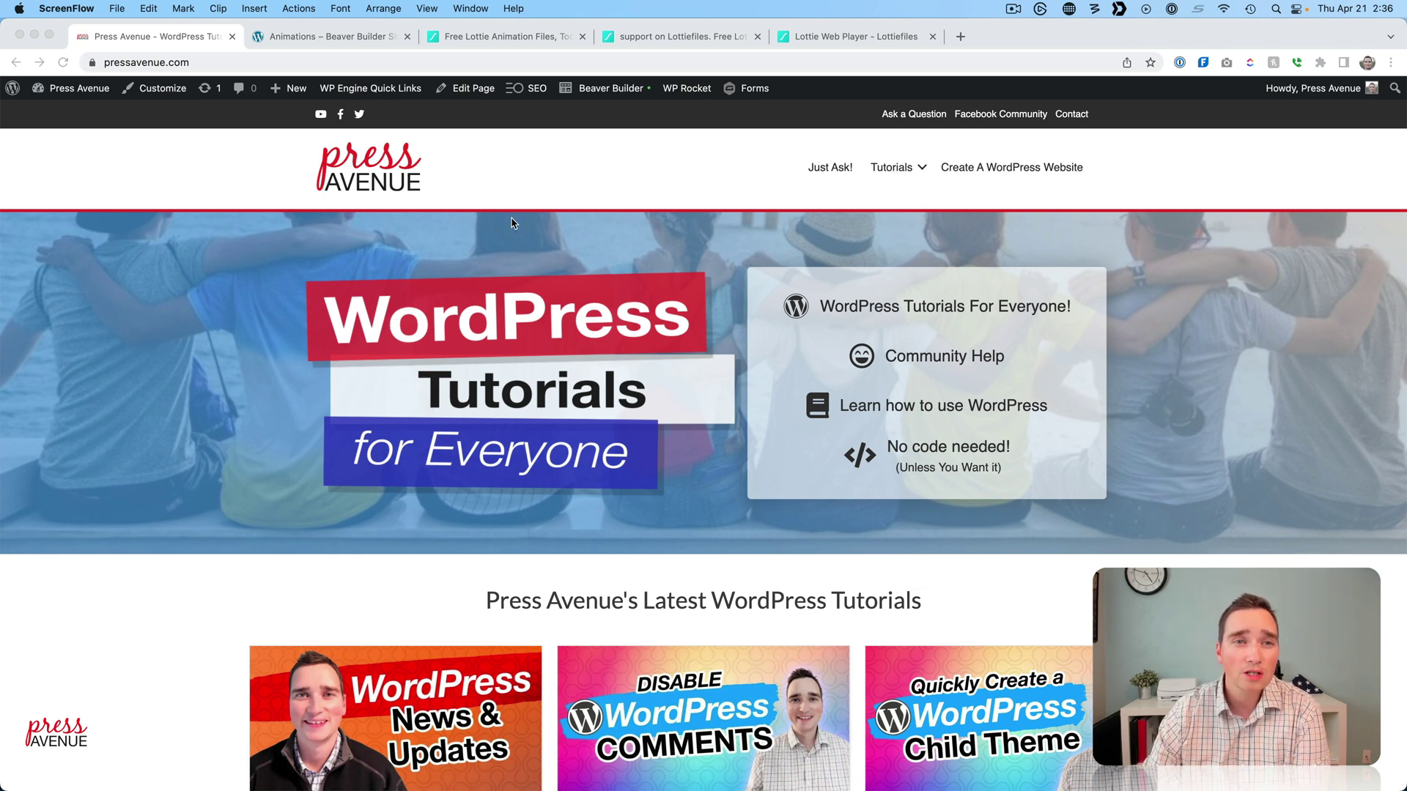
- Switch from the Press Avenue site to the LottieFiles homepage tab
{"action": "left_click", "coordinate": [492, 36]}
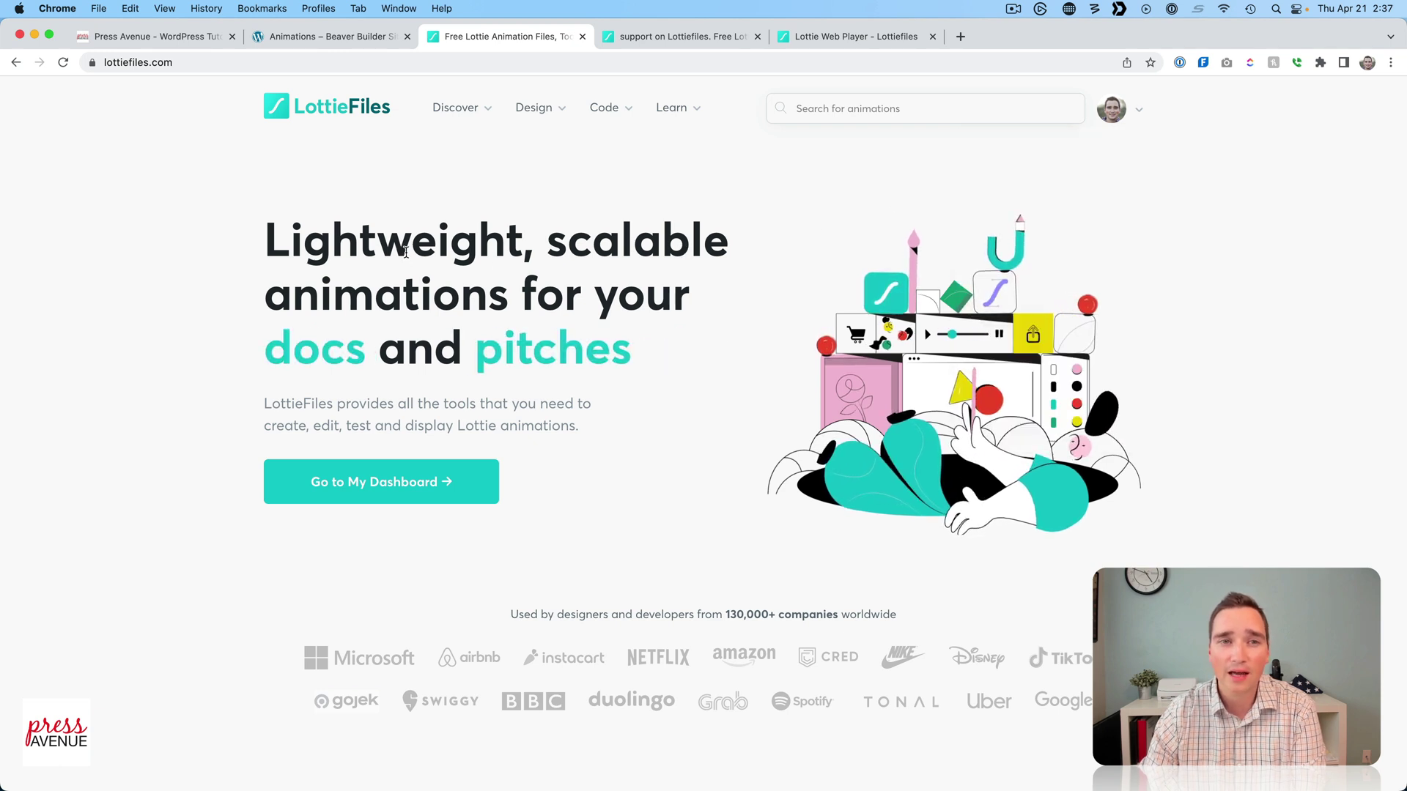
- Browse LottieFiles' free community animations from the Discover menu
{"action": "mouse_move", "coordinate": [478, 113]}
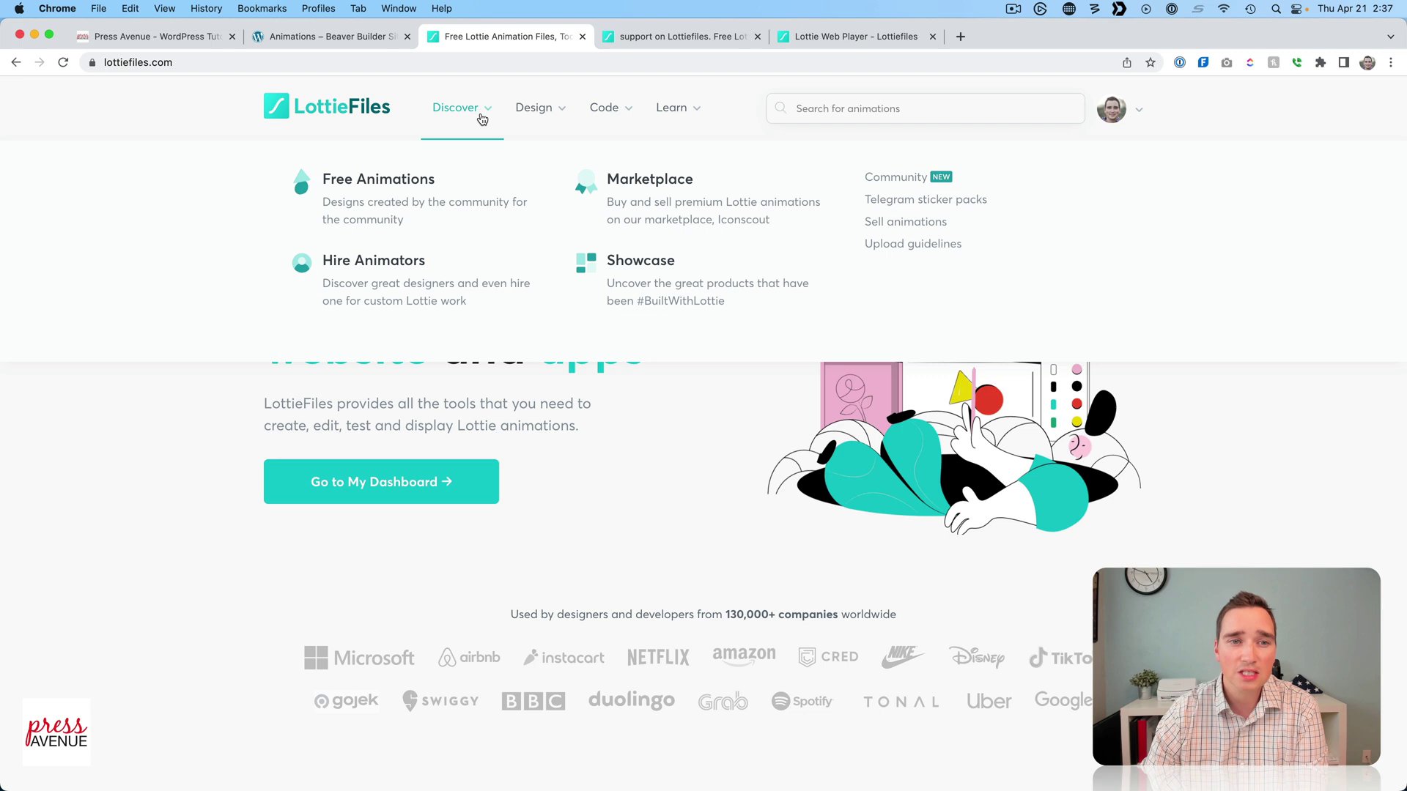
{"action": "left_click", "coordinate": [512, 218]}
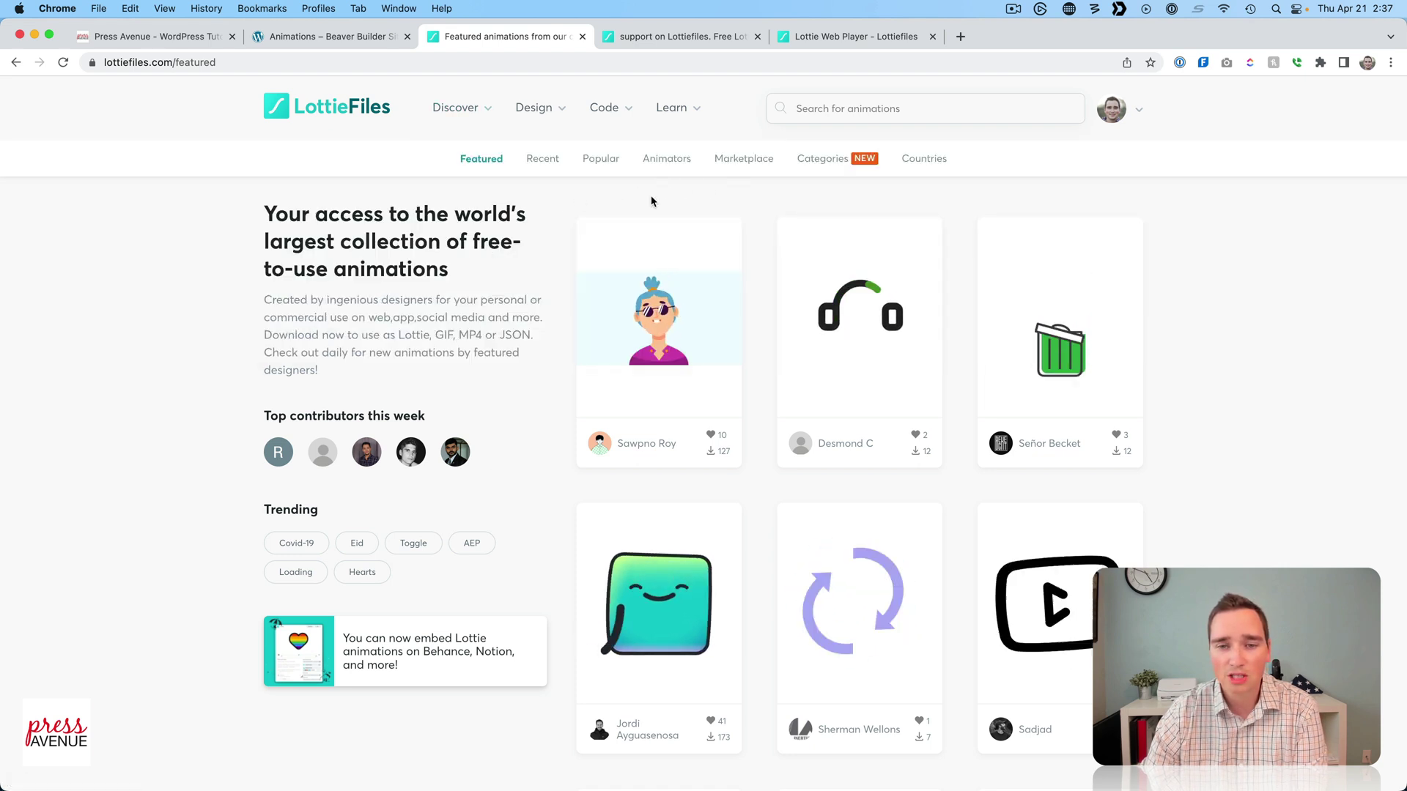
{"action": "scroll", "coordinate": [522, 385], "scroll_direction": "down", "scroll_amount": 5}
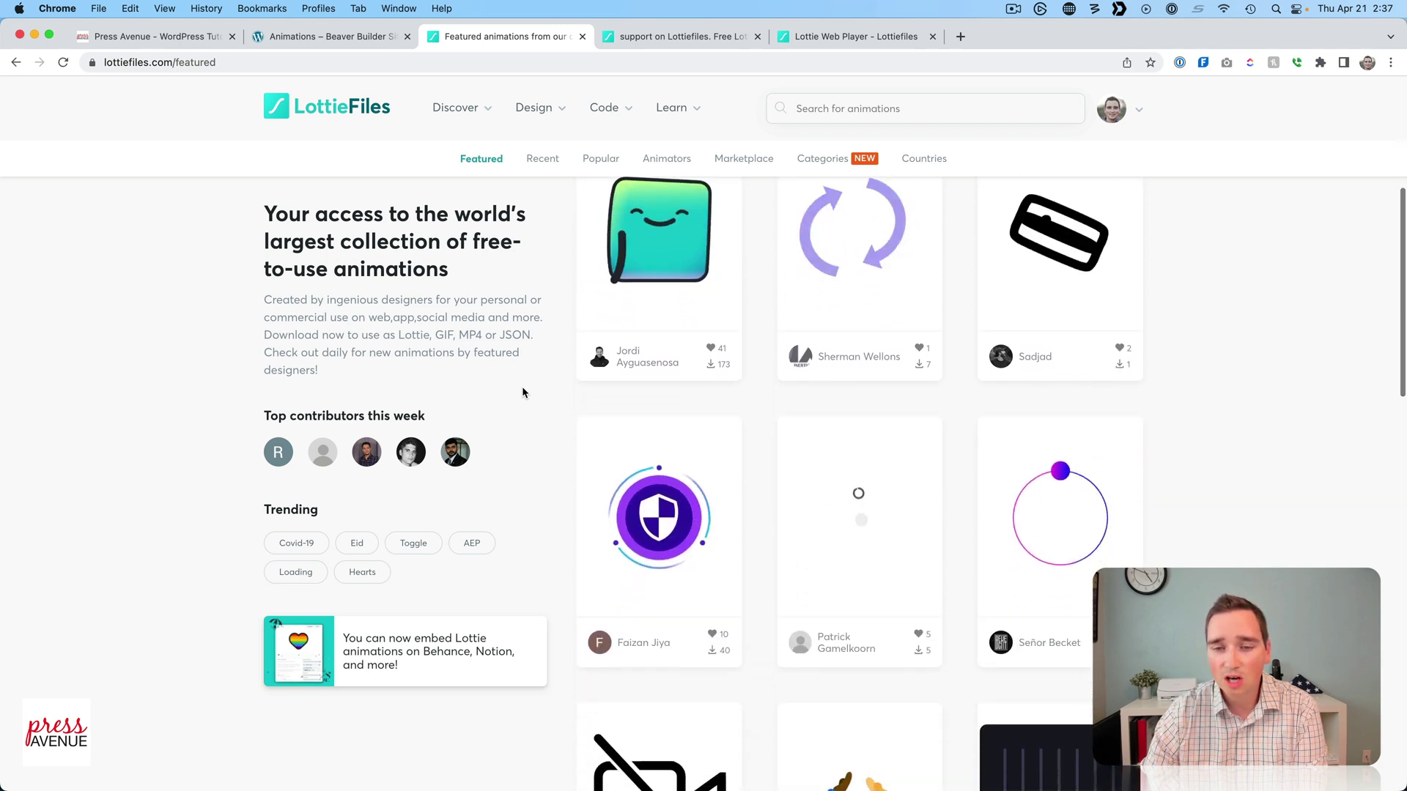
{"action": "scroll", "coordinate": [521, 386], "scroll_direction": "down", "scroll_amount": 6}
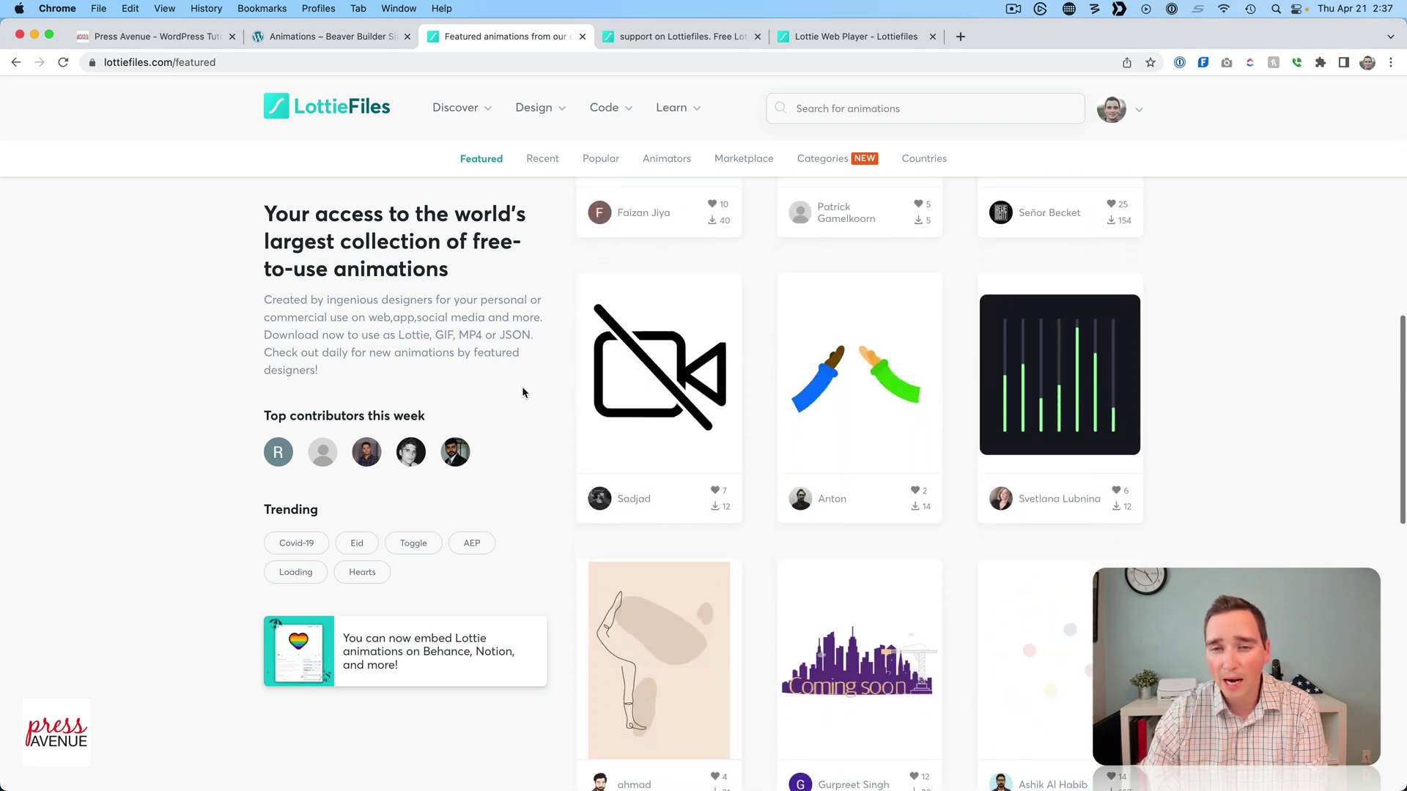
{"action": "scroll", "coordinate": [522, 392], "scroll_direction": "down", "scroll_amount": 4}
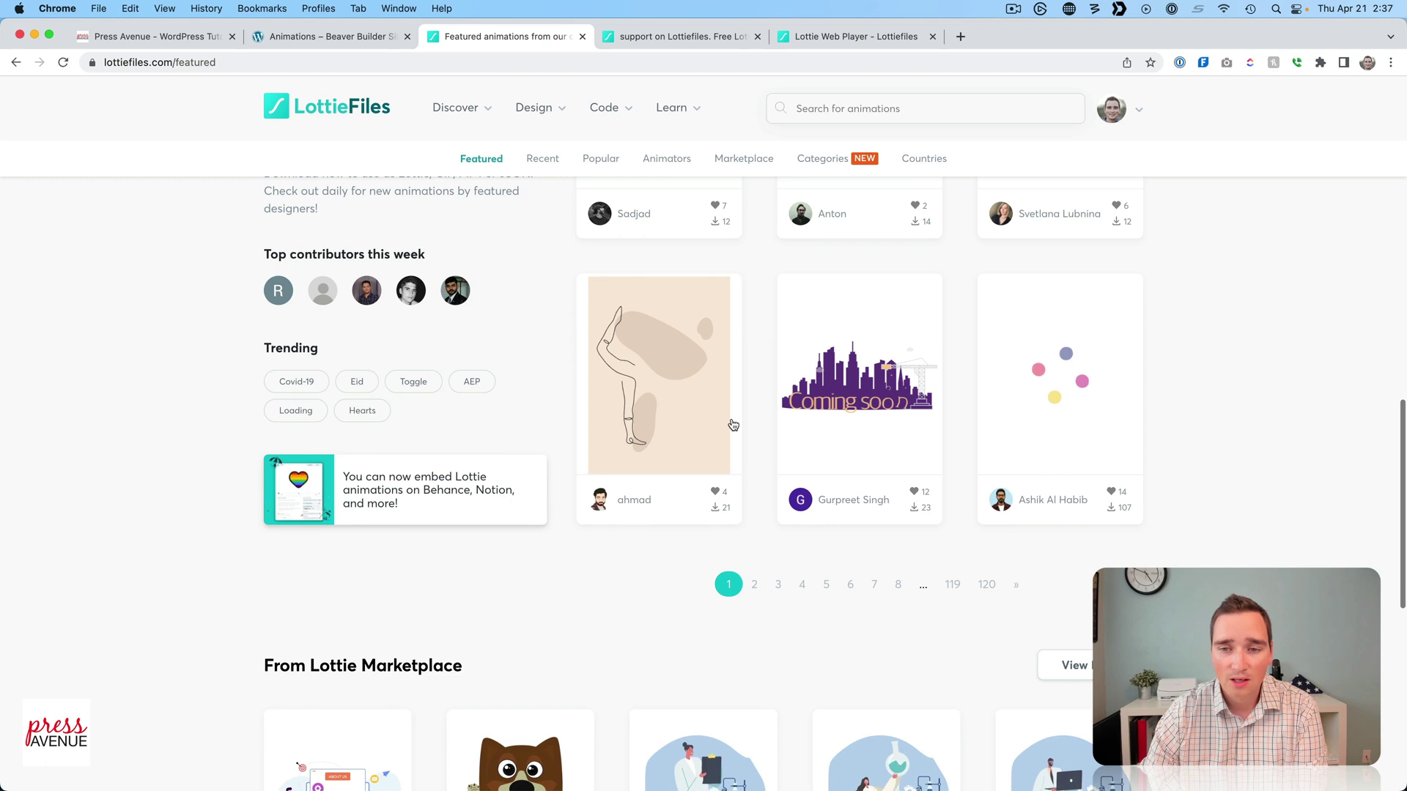
- Open the 'support' animation from page 2, then switch to the Beaver Builder site's Animations page
{"action": "left_click", "coordinate": [755, 587]}
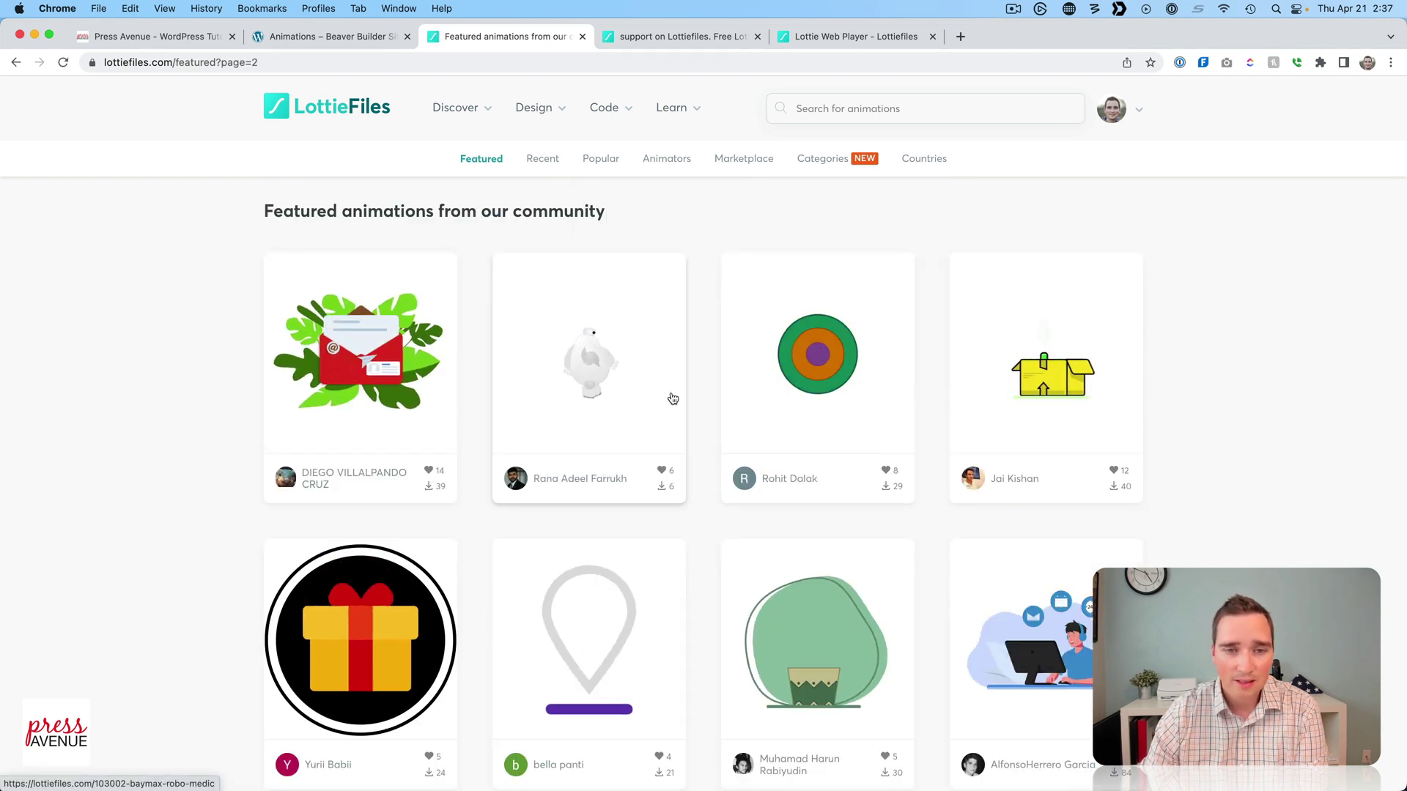
{"action": "scroll", "coordinate": [654, 418], "scroll_direction": "down", "scroll_amount": 3}
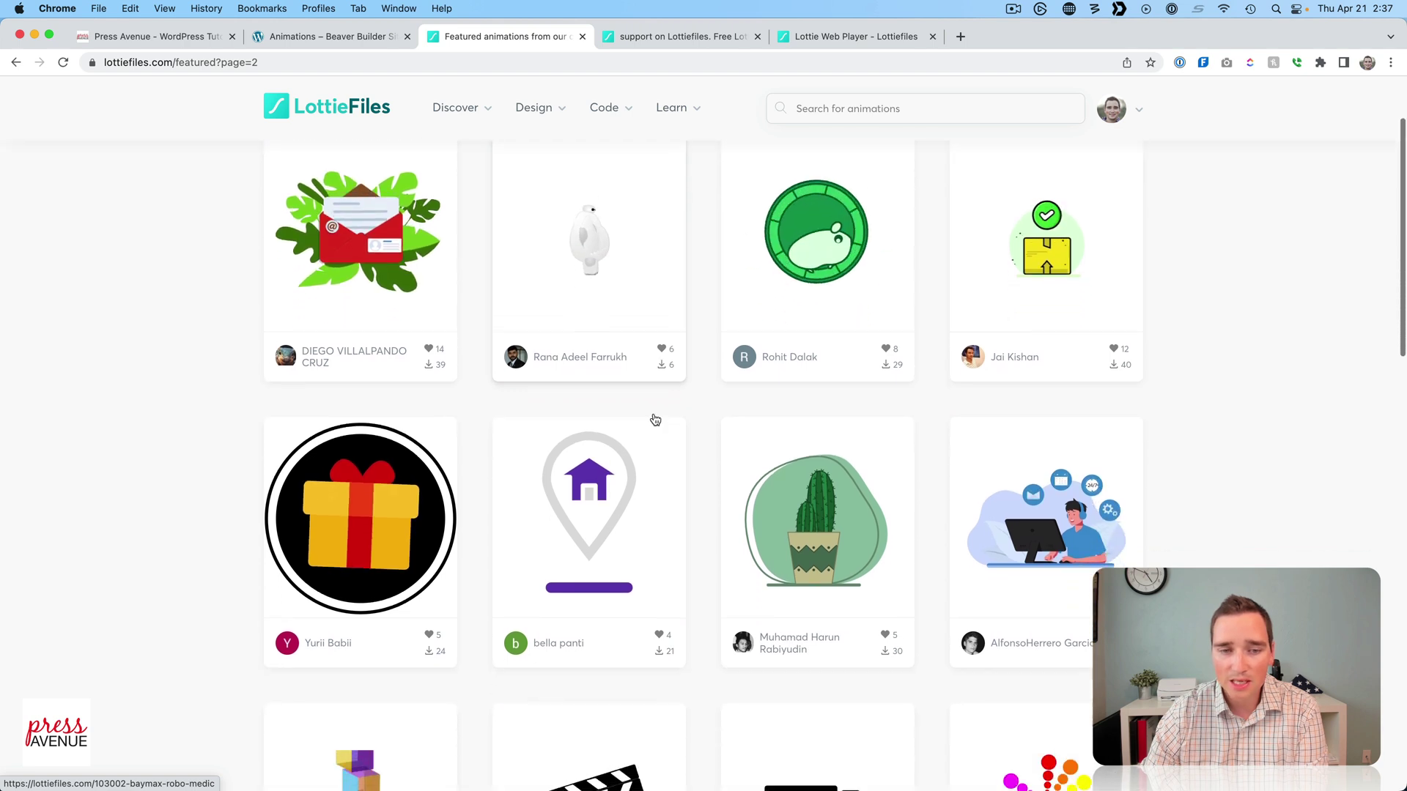
{"action": "scroll", "coordinate": [654, 419], "scroll_direction": "down", "scroll_amount": 5}
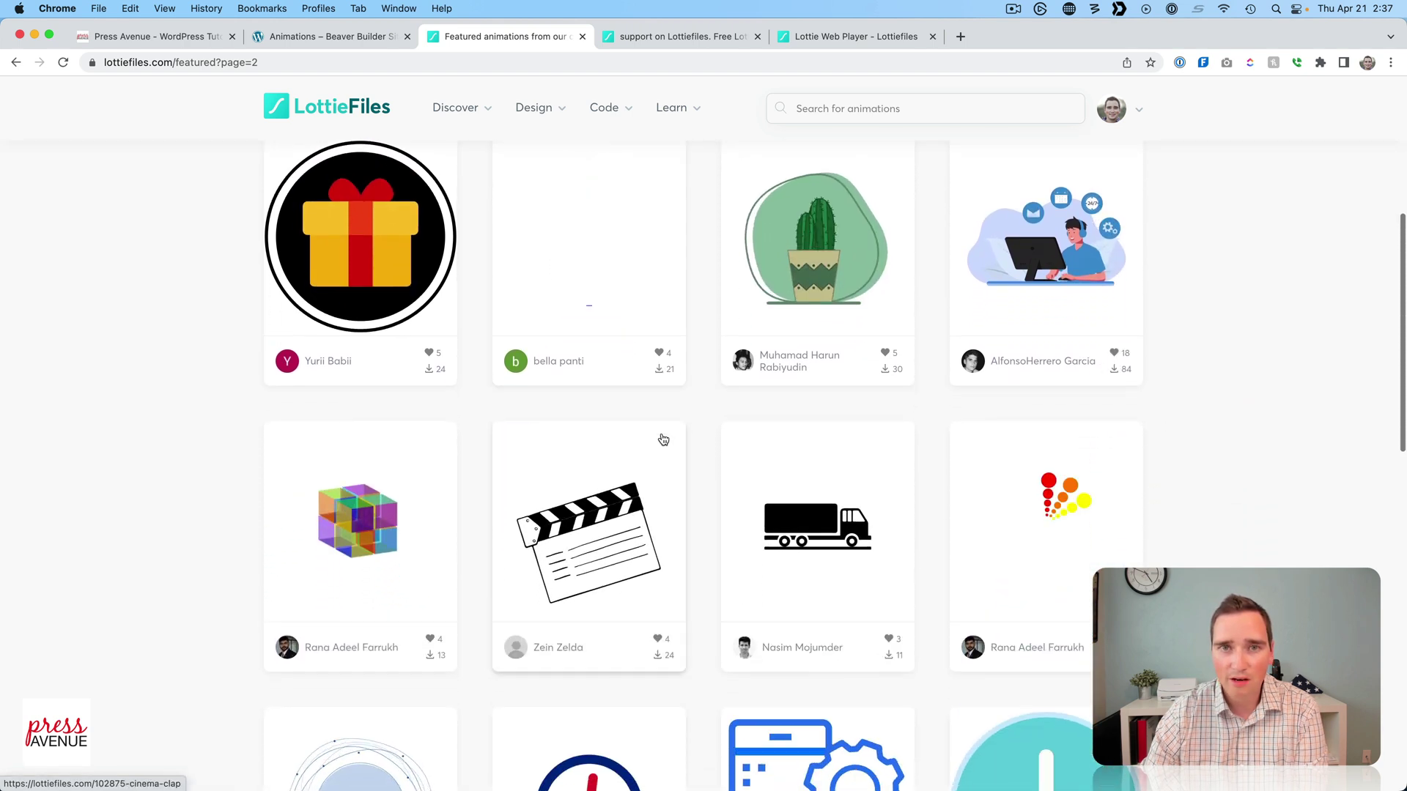
{"action": "scroll", "coordinate": [1061, 441], "scroll_direction": "up", "scroll_amount": 2}
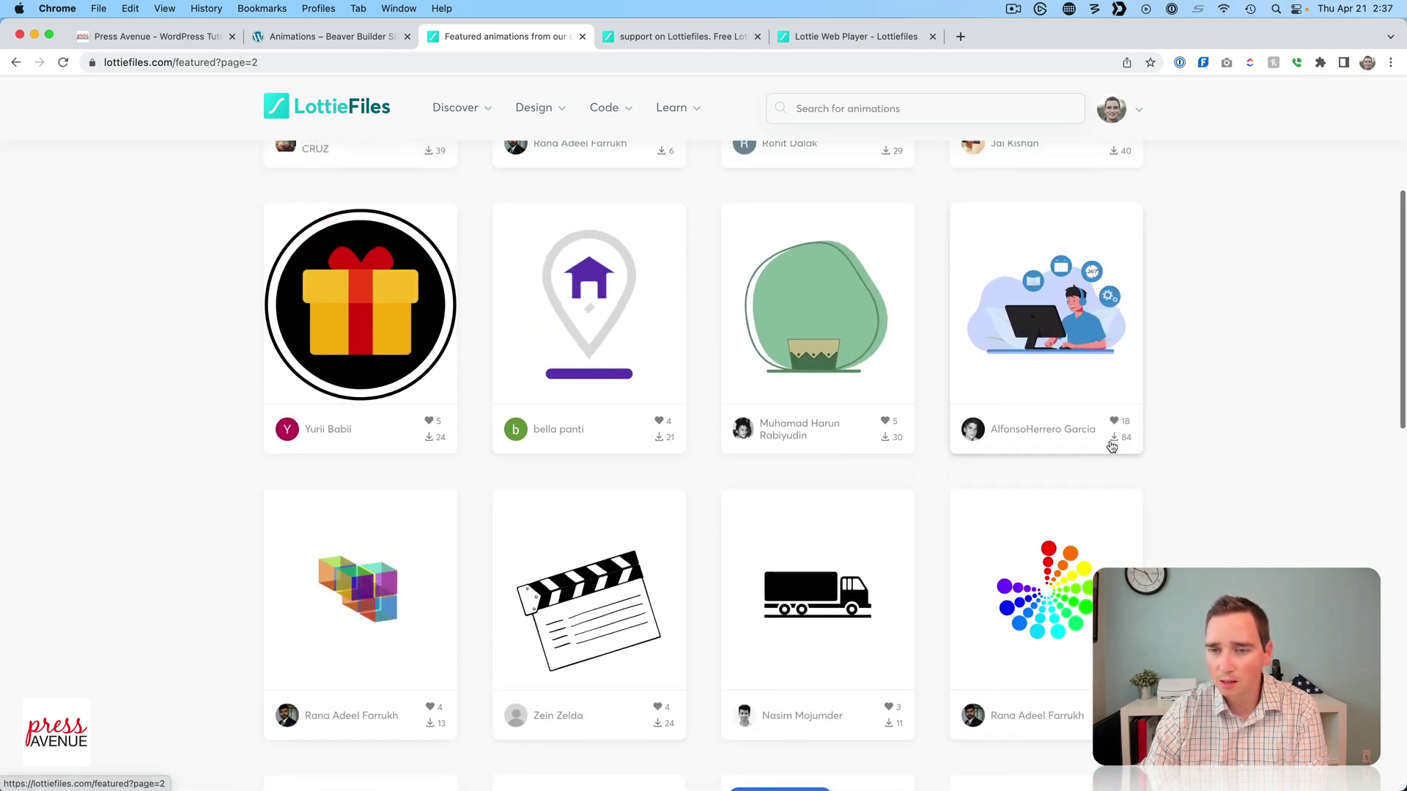
{"action": "left_click", "coordinate": [962, 289]}
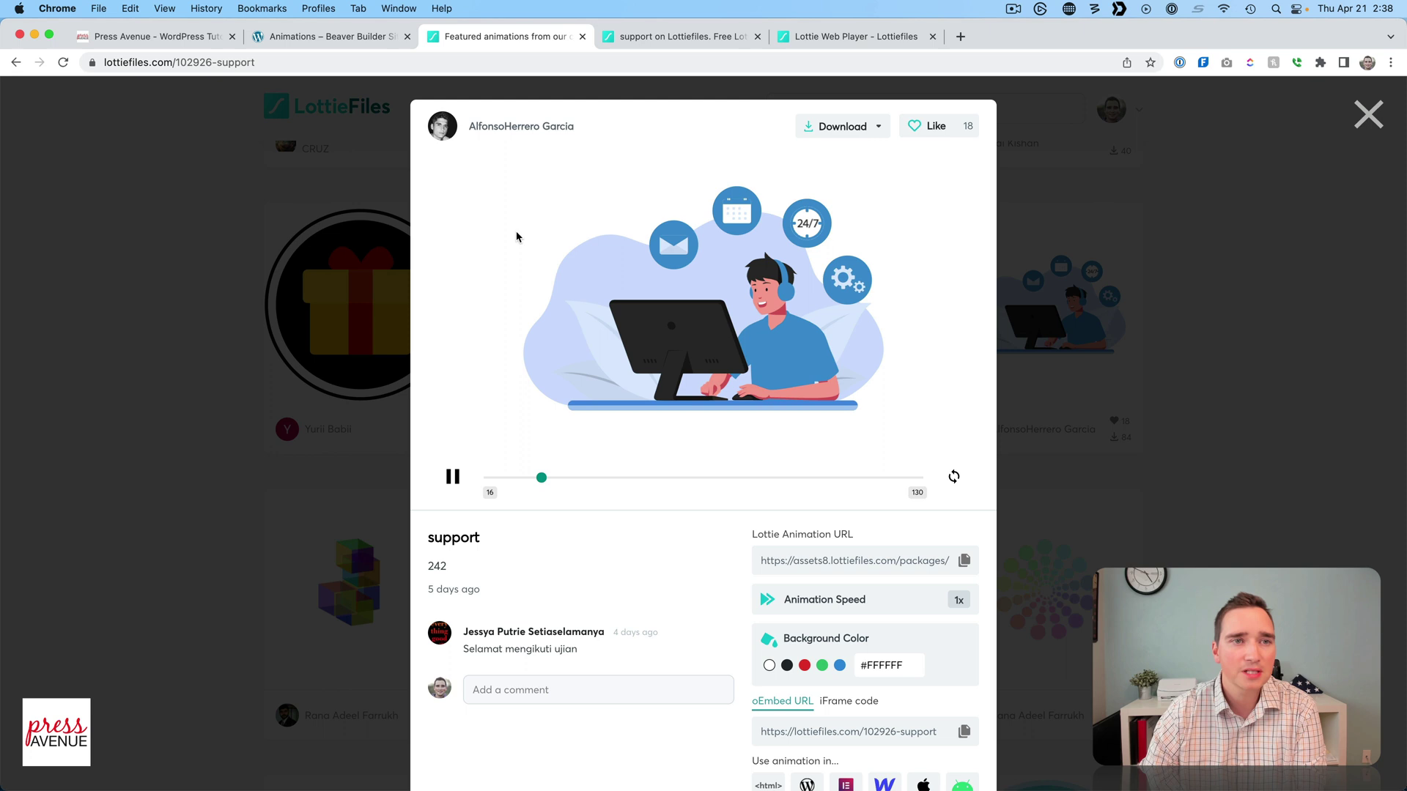
{"action": "left_click", "coordinate": [298, 37]}
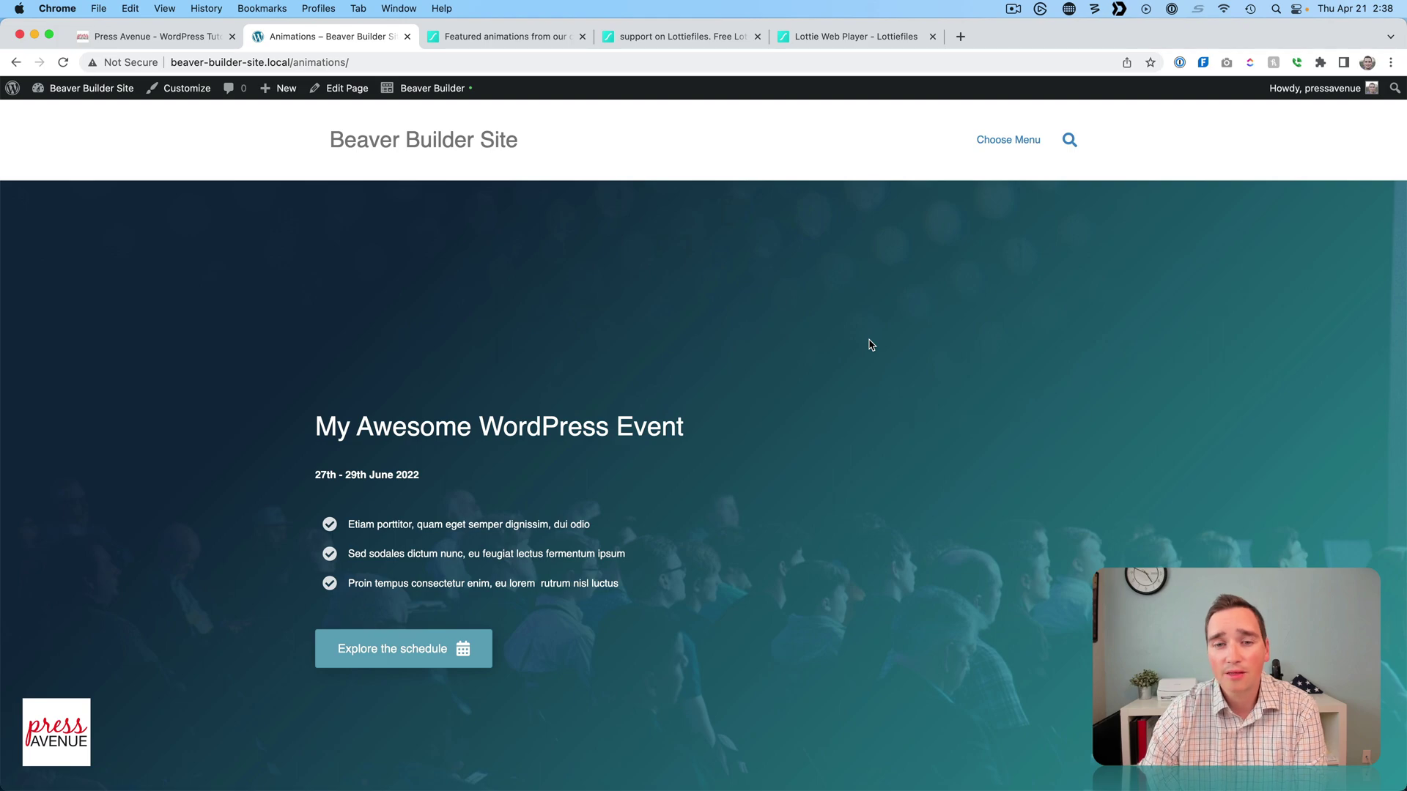
- Open the Animations page in the Beaver Builder editor
{"action": "scroll", "coordinate": [645, 437], "scroll_direction": "down", "scroll_amount": 15}
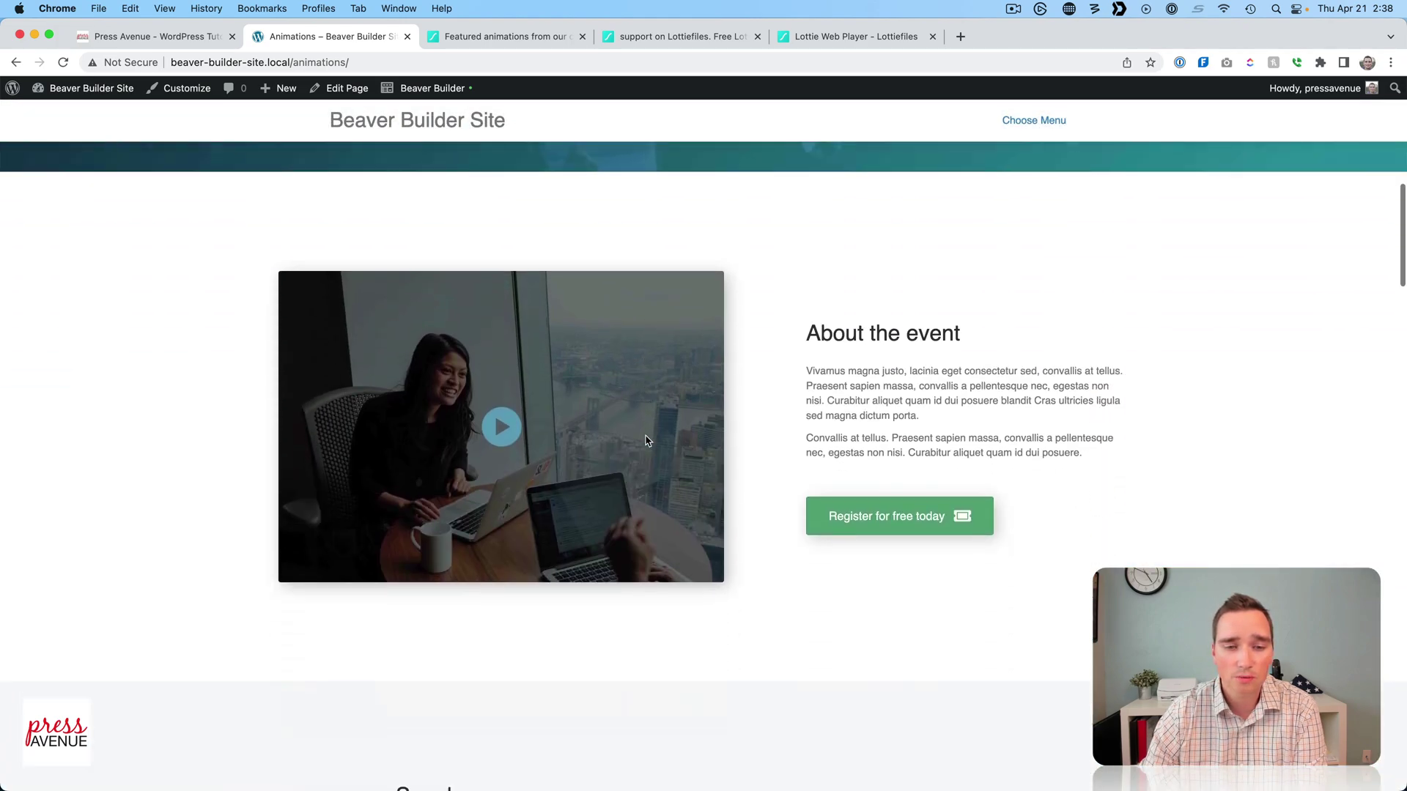
{"action": "scroll", "coordinate": [646, 440], "scroll_direction": "up", "scroll_amount": 15}
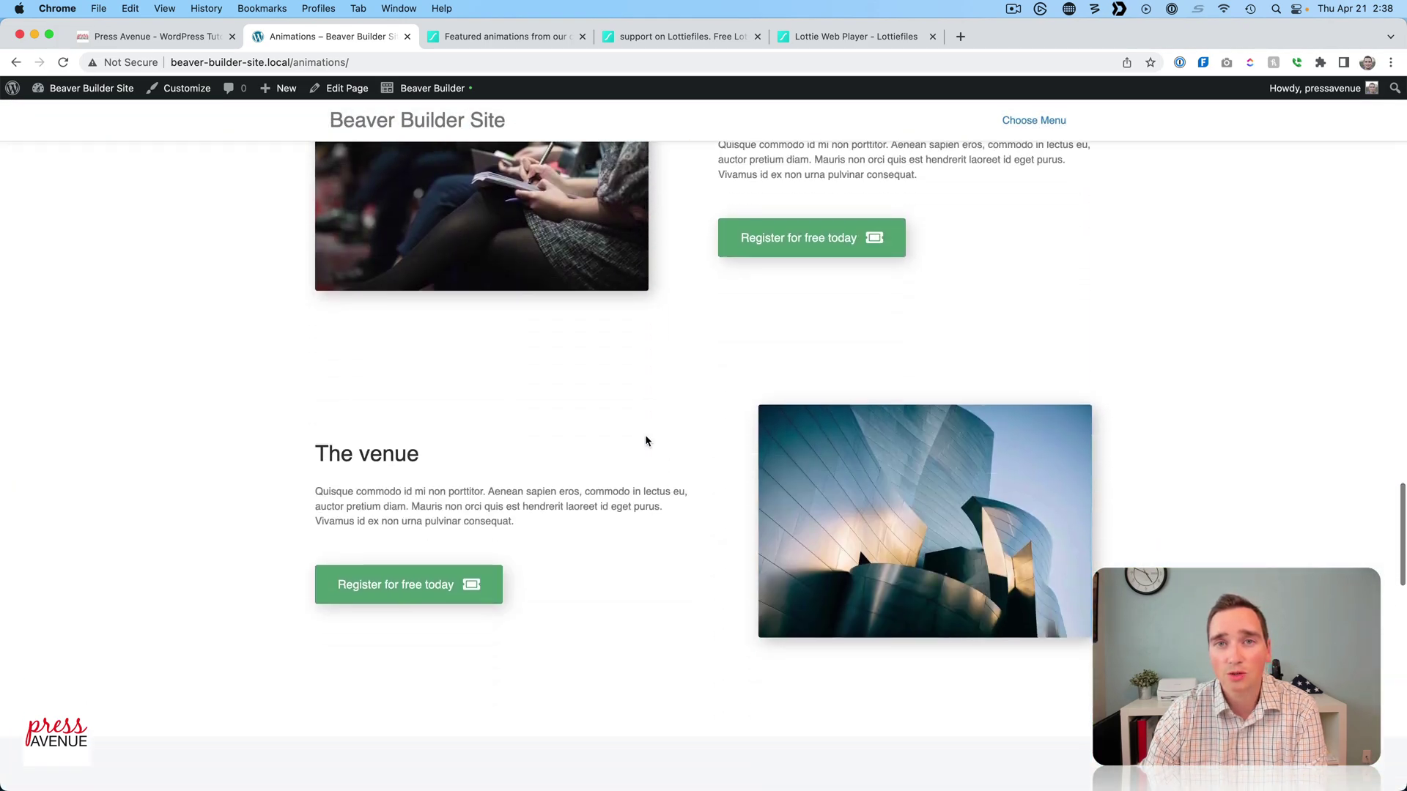
{"action": "scroll", "coordinate": [648, 441], "scroll_direction": "up", "scroll_amount": 5}
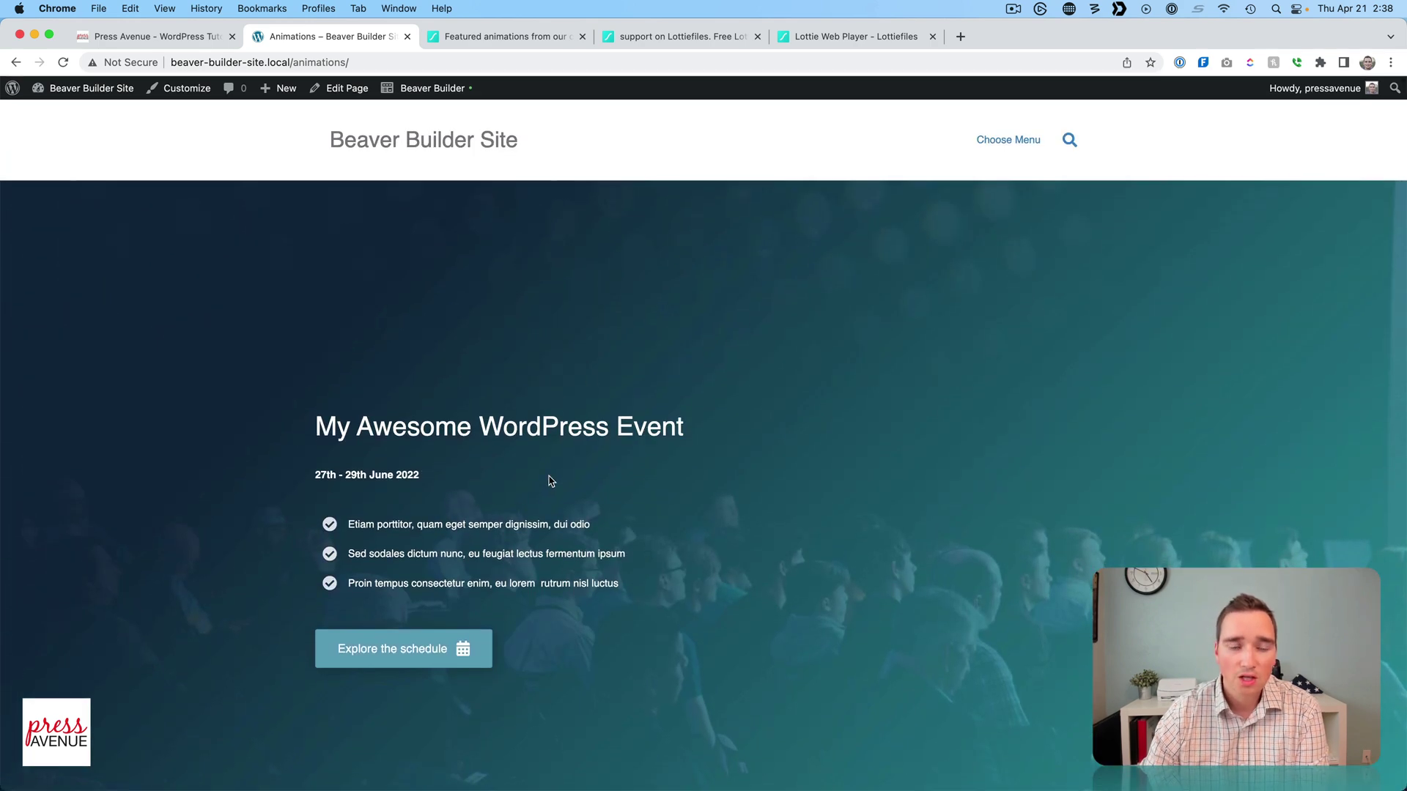
{"action": "left_click", "coordinate": [428, 90]}
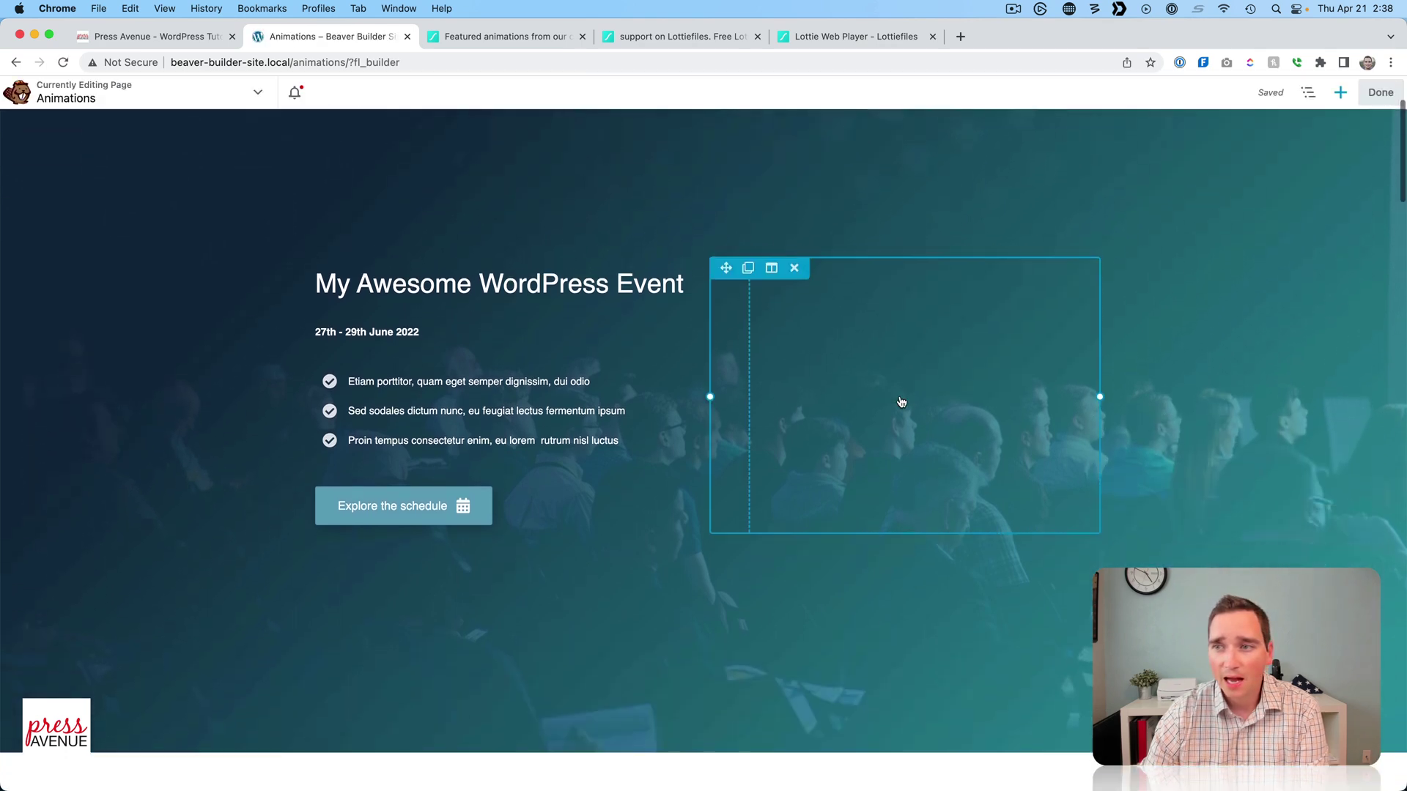
- Drop an HTML module into the hero's empty right column and widen its settings panel
{"action": "left_click", "coordinate": [1341, 93]}
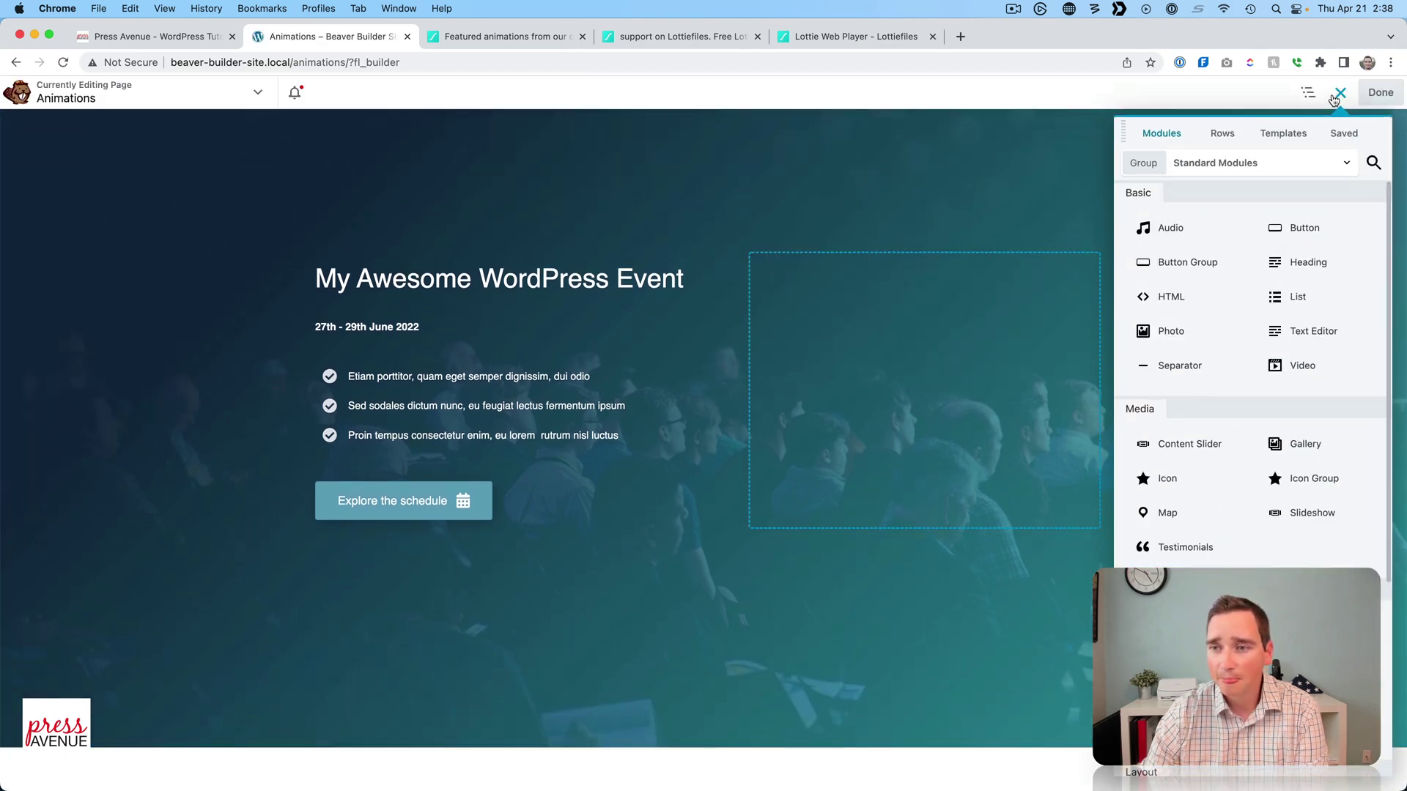
{"action": "left_click_drag", "start_coordinate": [1205, 293], "coordinate": [1008, 332]}
{"action": "left_click_drag", "start_coordinate": [199, 142], "coordinate": [430, 154]}
{"action": "left_click_drag", "start_coordinate": [518, 210], "coordinate": [710, 210]}
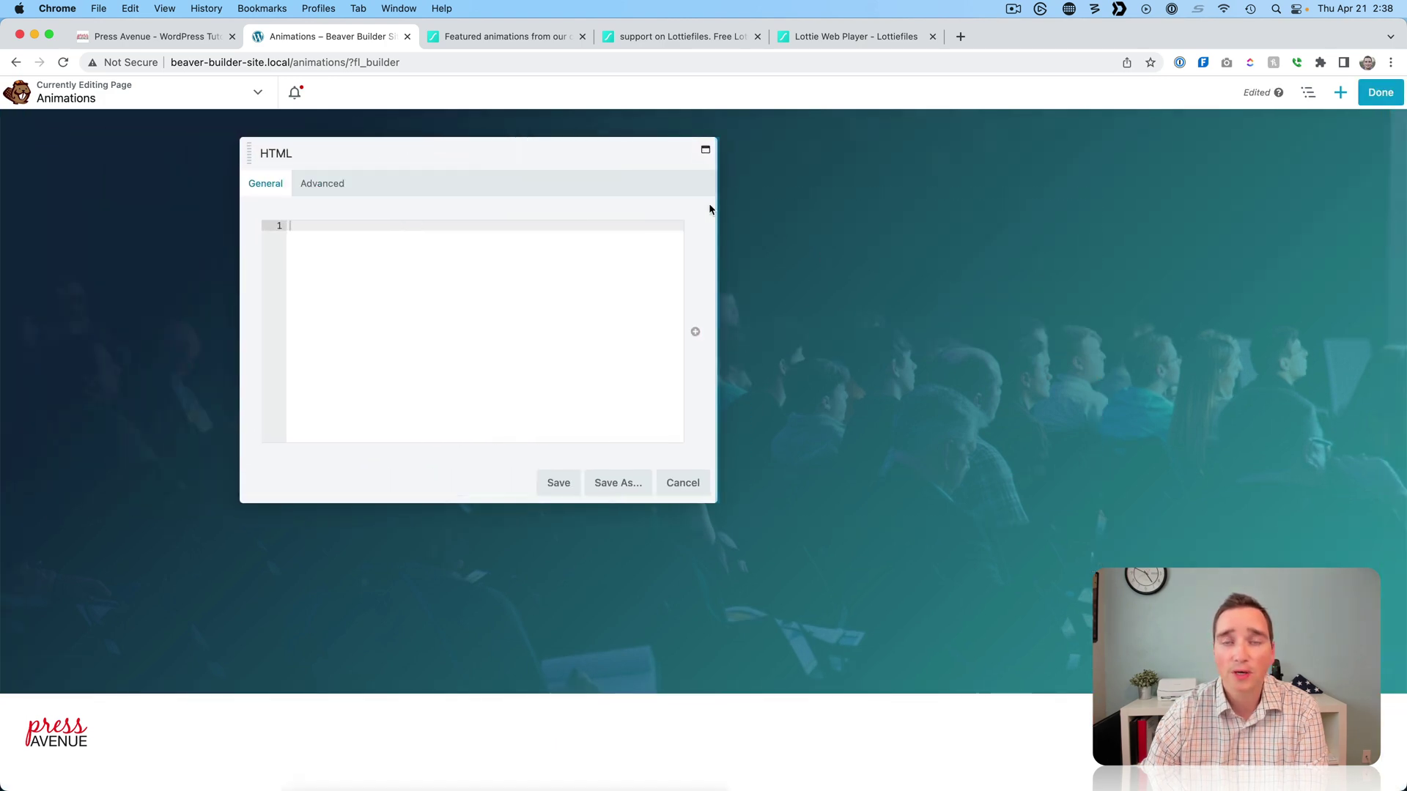
- Open the support animation's HTML Web Player code generator with its JSON URL pre-filled
{"action": "left_click", "coordinate": [535, 36]}
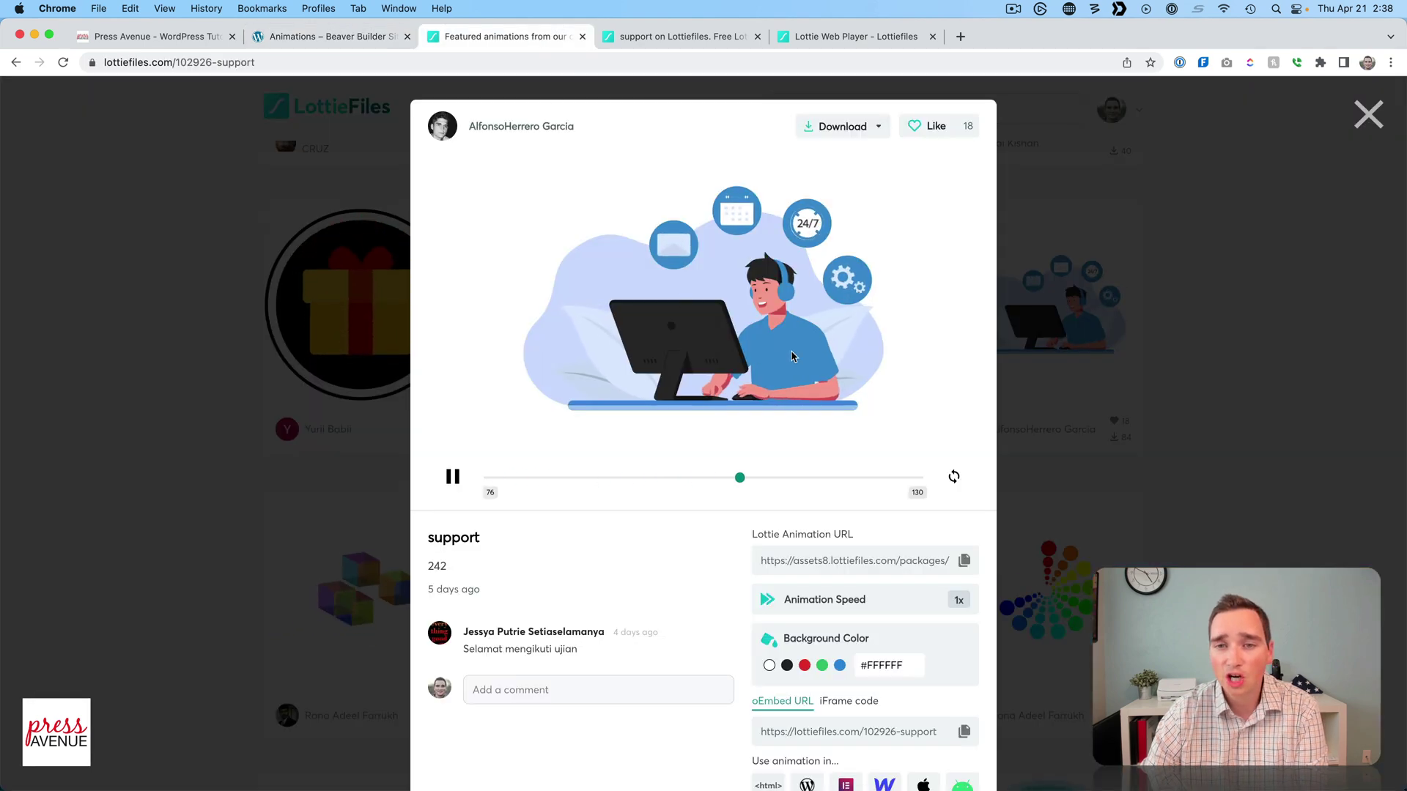
{"action": "scroll", "coordinate": [742, 362], "scroll_direction": "down", "scroll_amount": 1}
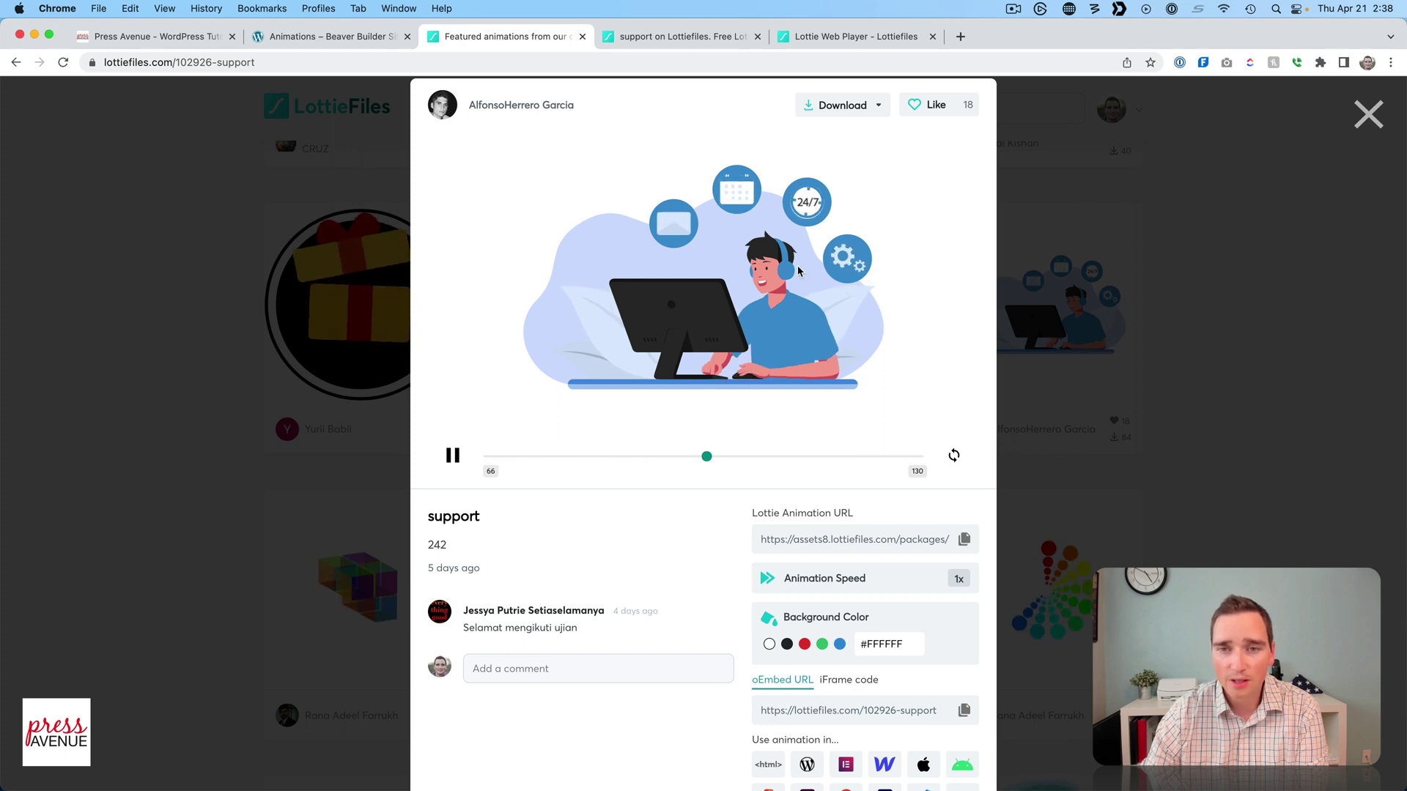
{"action": "scroll", "coordinate": [799, 271], "scroll_direction": "down", "scroll_amount": 2}
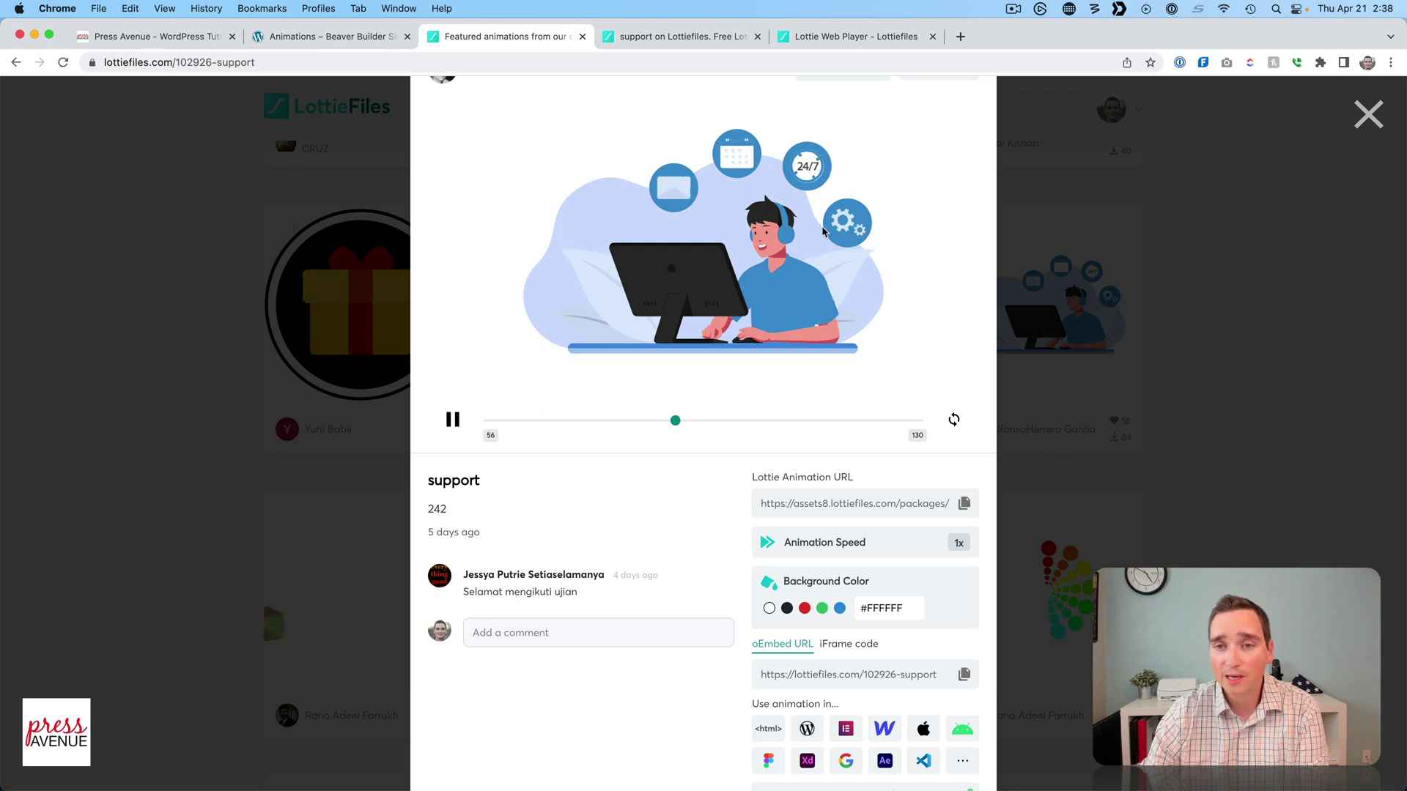
{"action": "scroll", "coordinate": [800, 251], "scroll_direction": "down", "scroll_amount": 2}
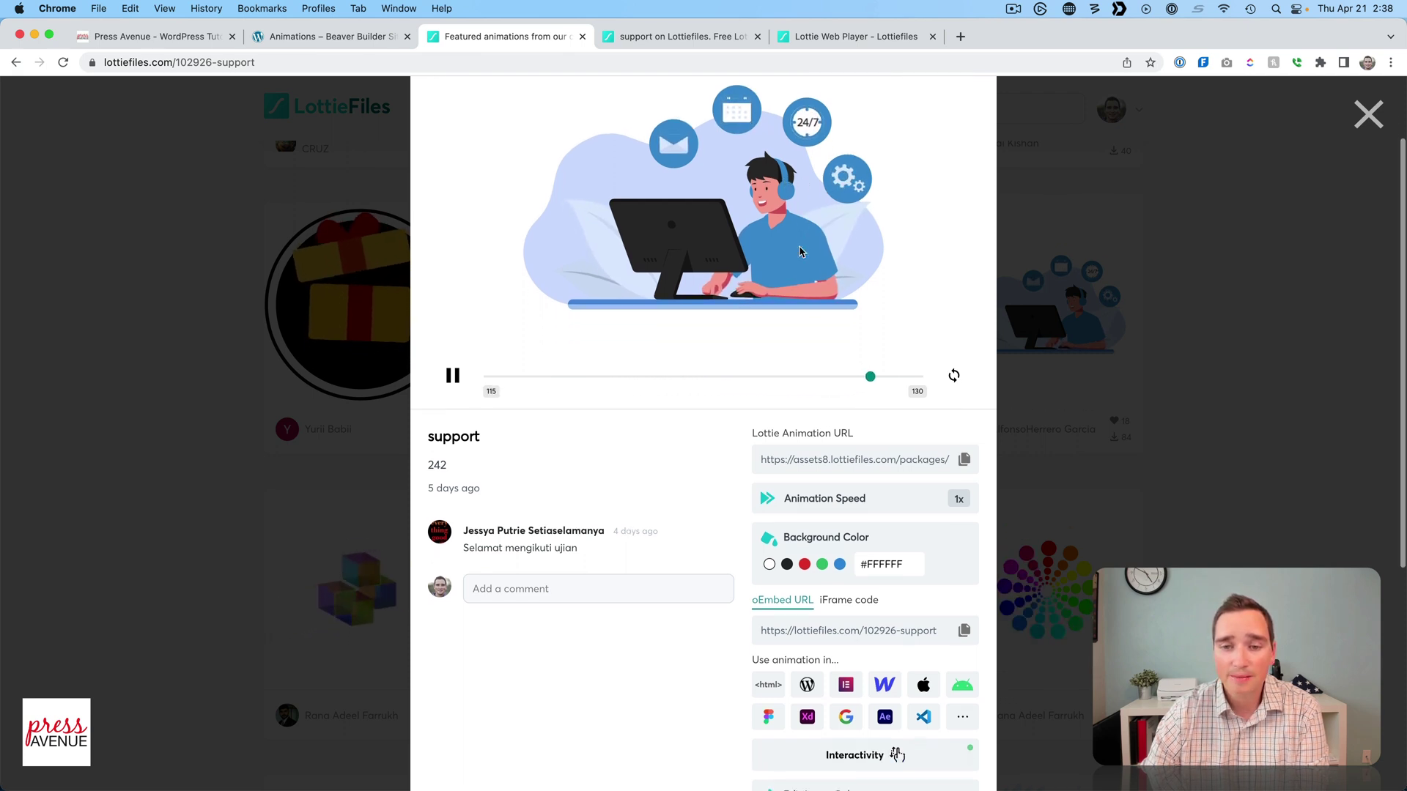
{"action": "scroll", "coordinate": [800, 251], "scroll_direction": "down", "scroll_amount": 6}
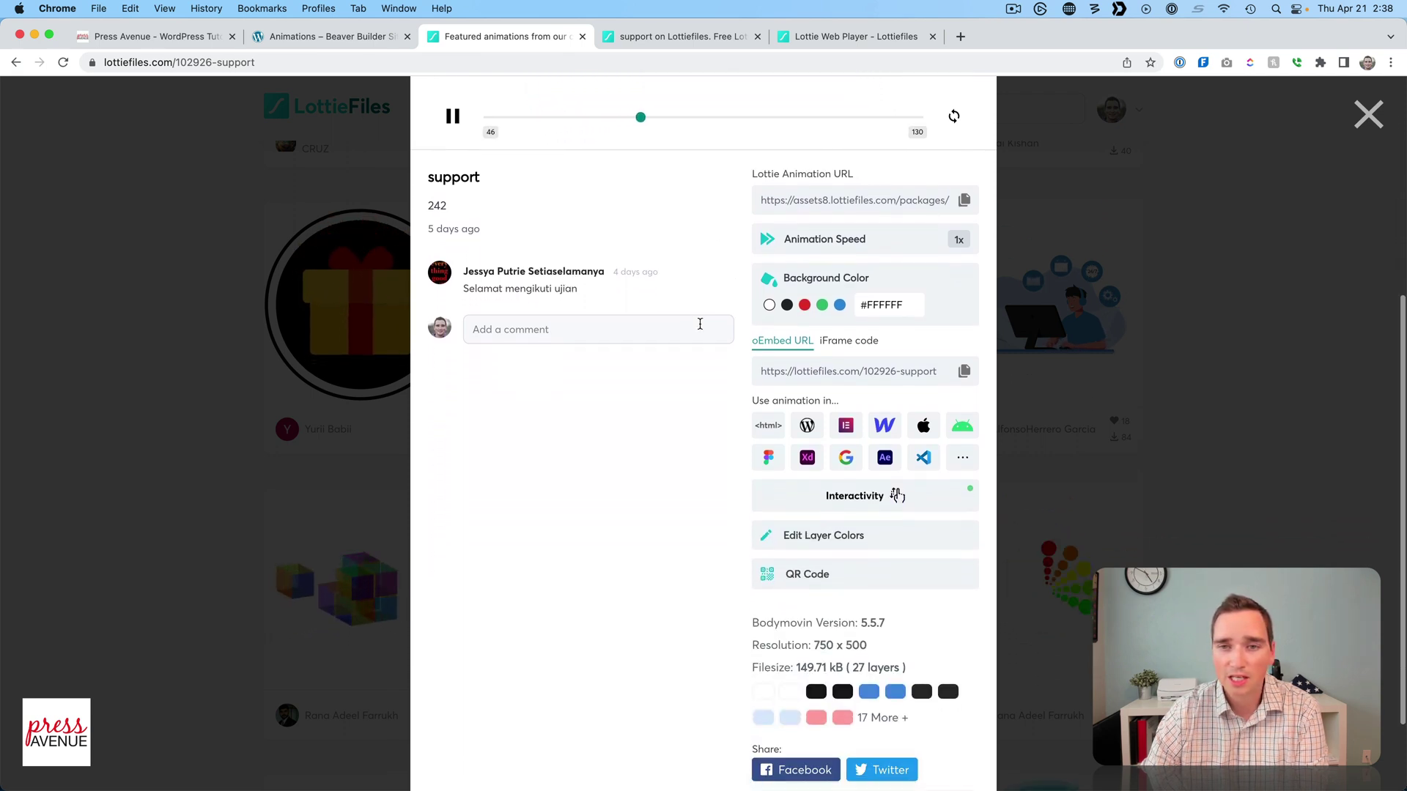
{"action": "left_click_drag", "start_coordinate": [761, 200], "coordinate": [869, 200]}
{"action": "left_click", "coordinate": [902, 198]}
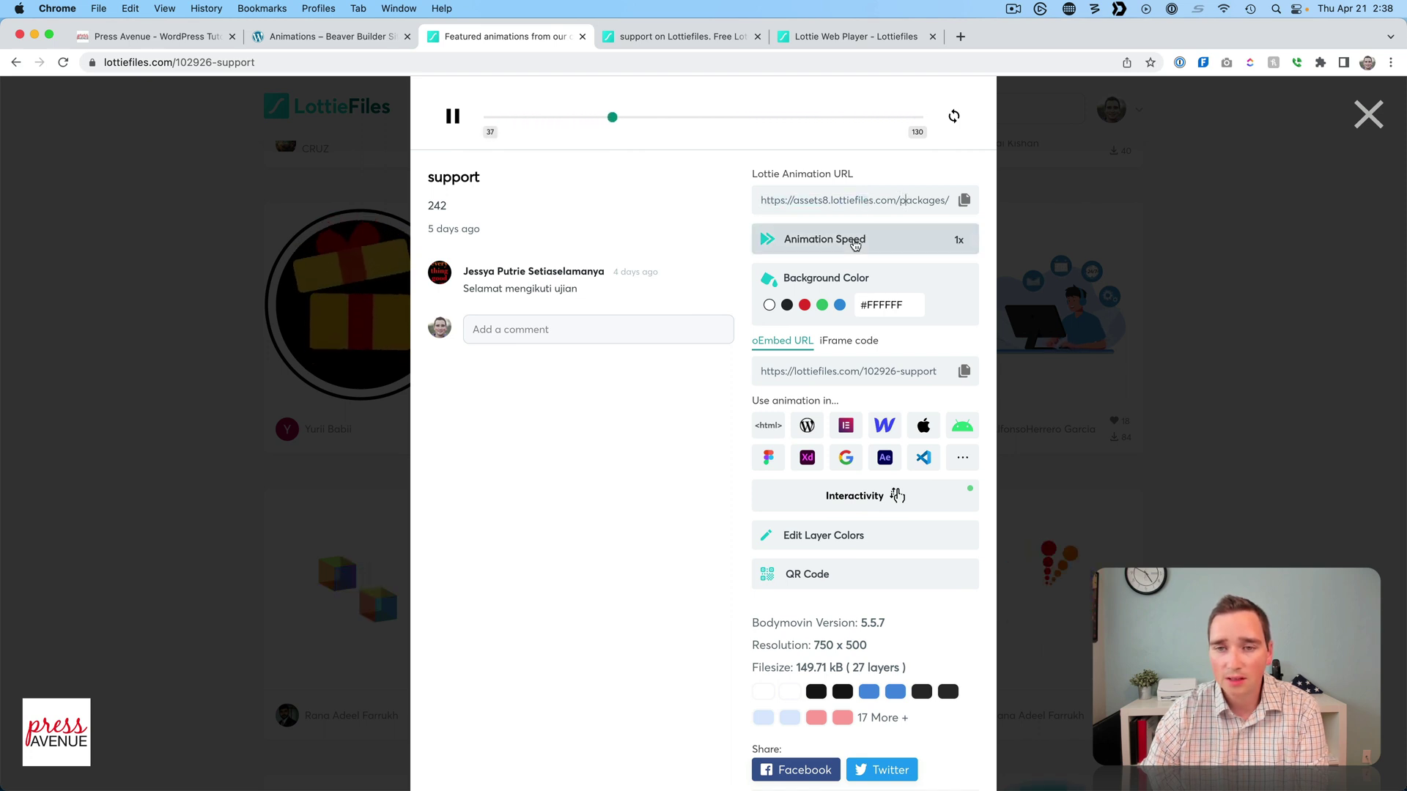
{"action": "scroll", "coordinate": [868, 438], "scroll_direction": "down", "scroll_amount": 3}
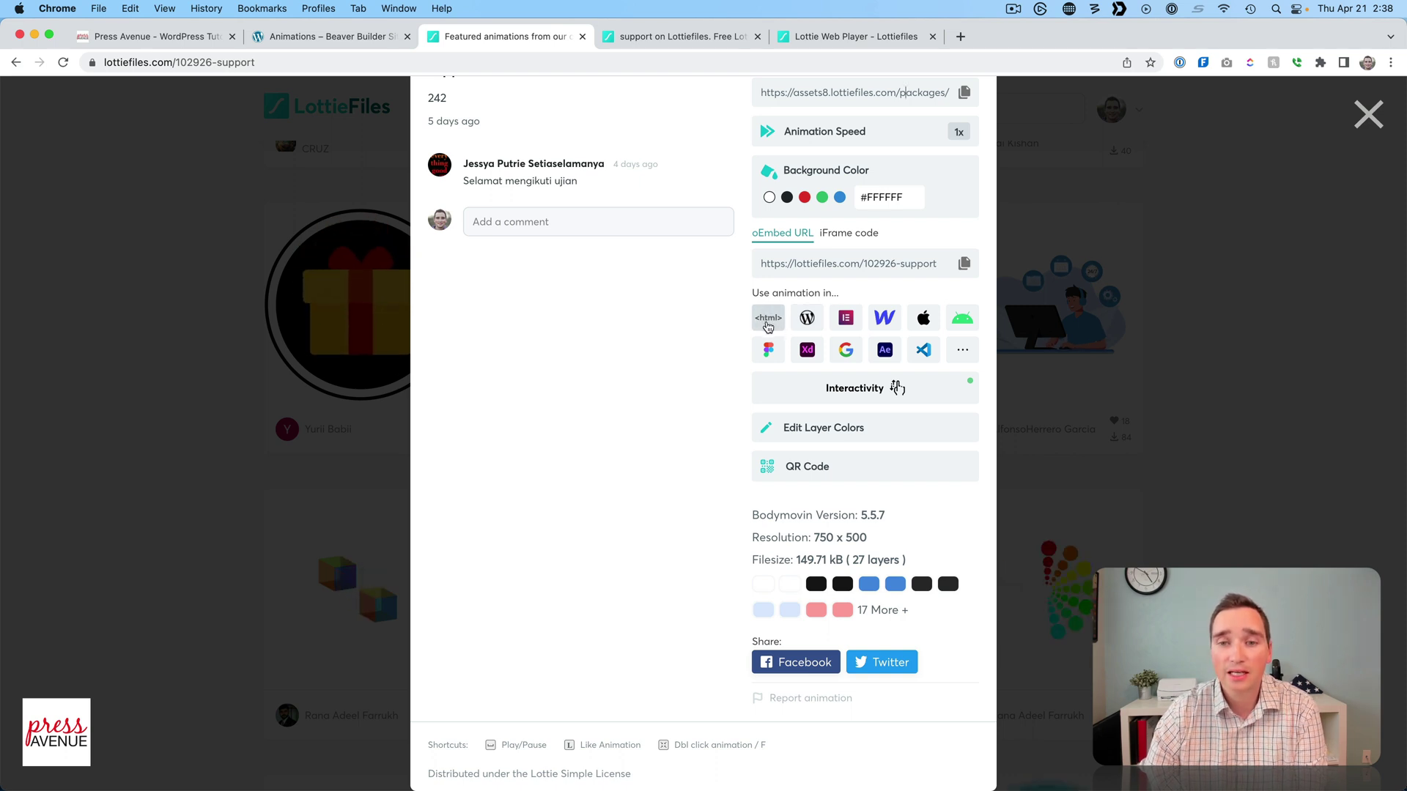
{"action": "left_click", "coordinate": [767, 323]}
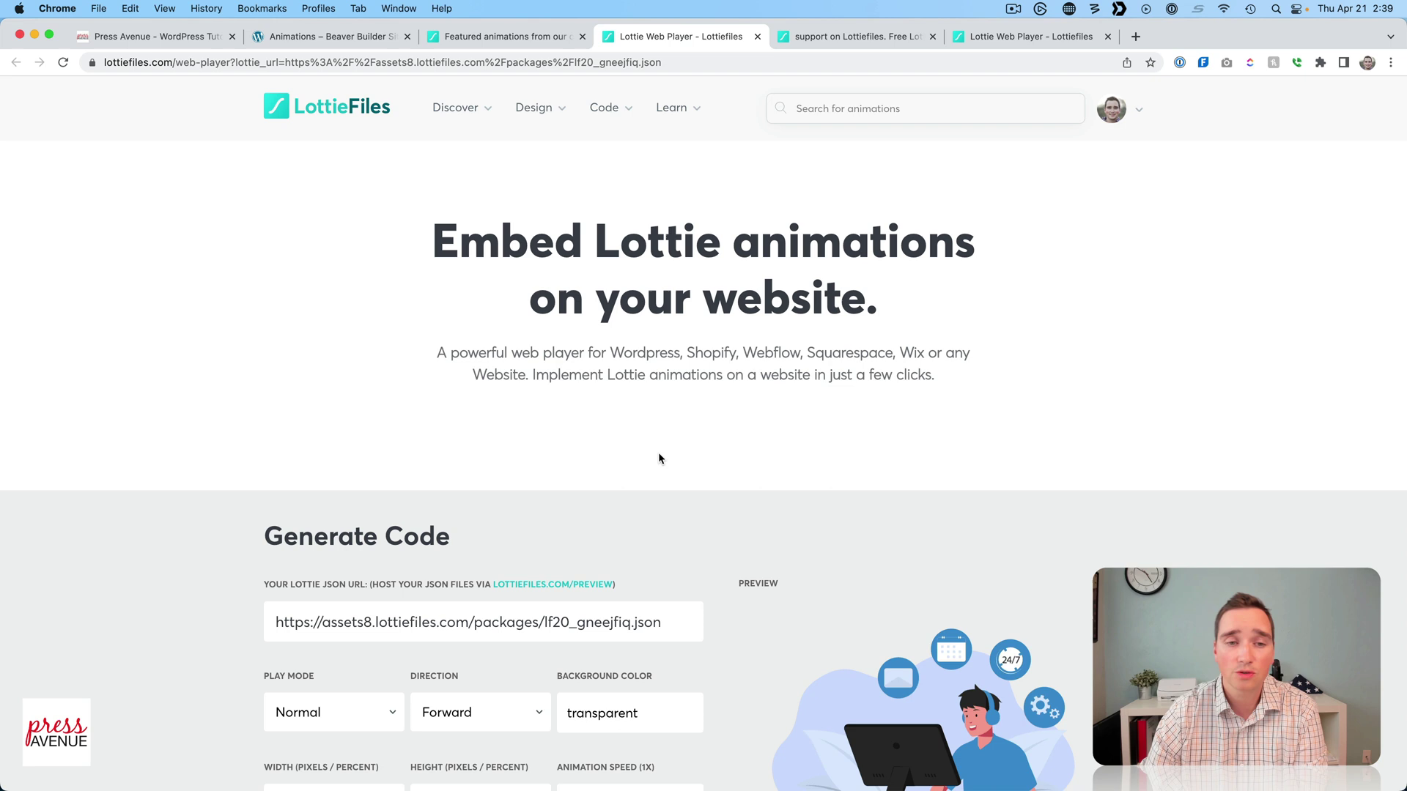
- Set the web player's play mode to Normal instead of Bounce
{"action": "scroll", "coordinate": [658, 459], "scroll_direction": "down", "scroll_amount": 6}
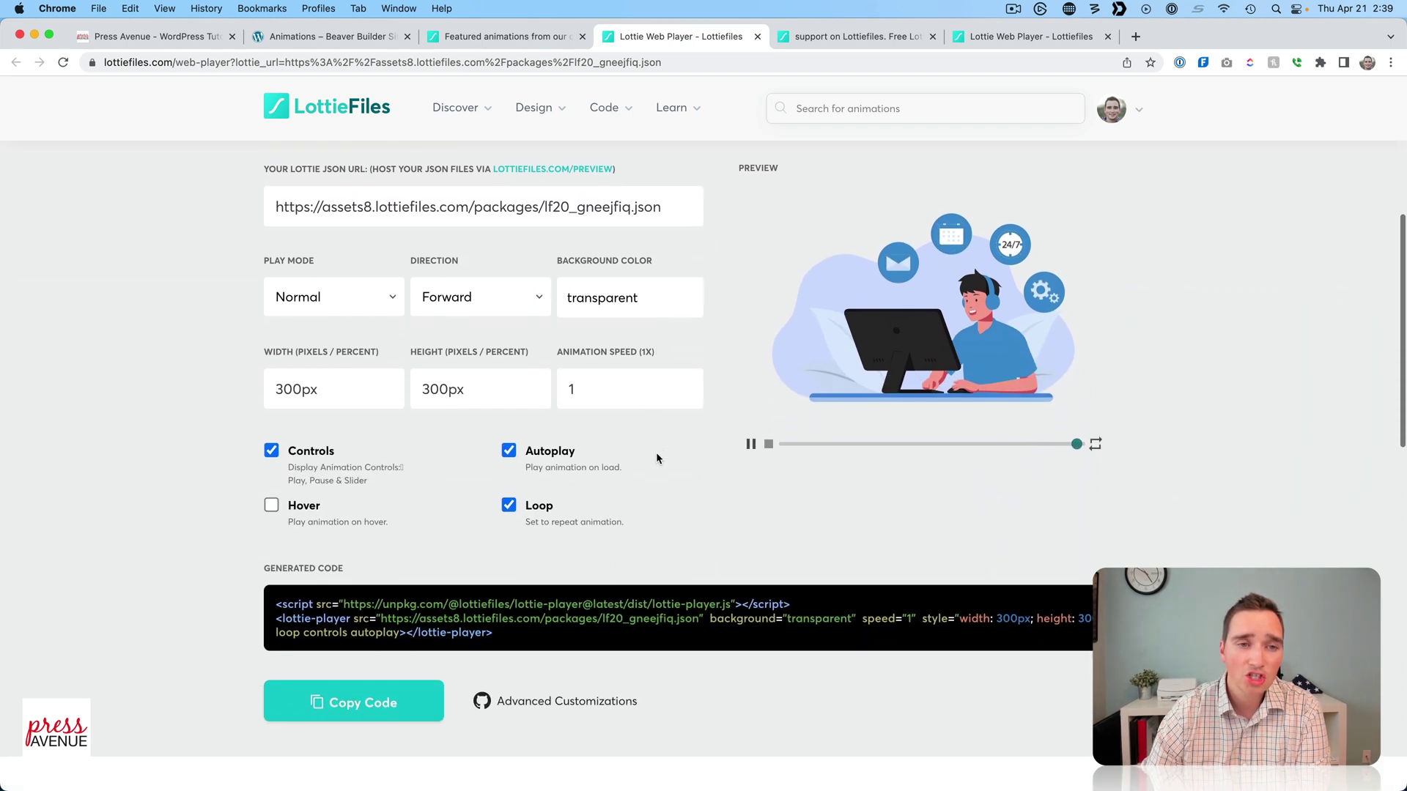
{"action": "left_click_drag", "start_coordinate": [282, 207], "coordinate": [662, 211]}
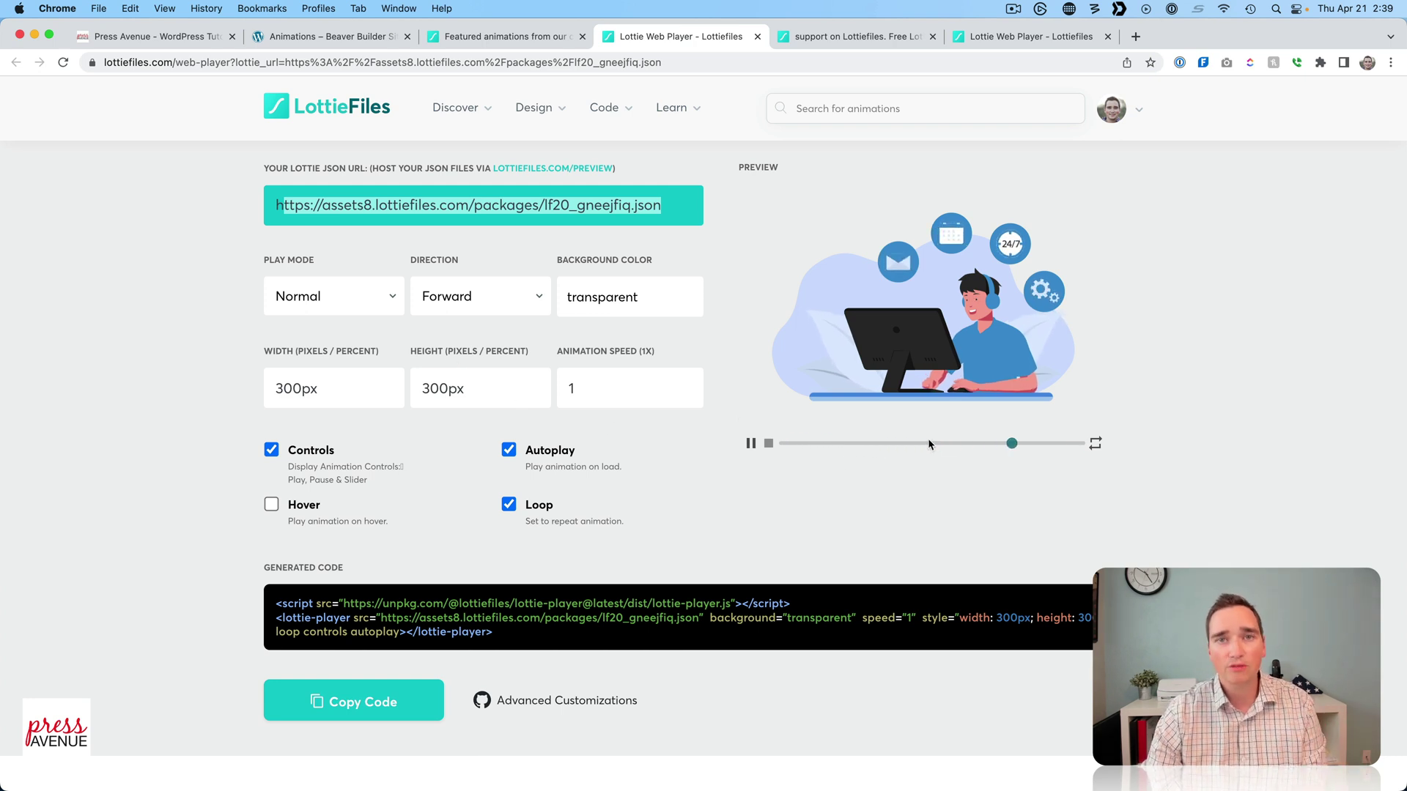
{"action": "left_click", "coordinate": [295, 288]}
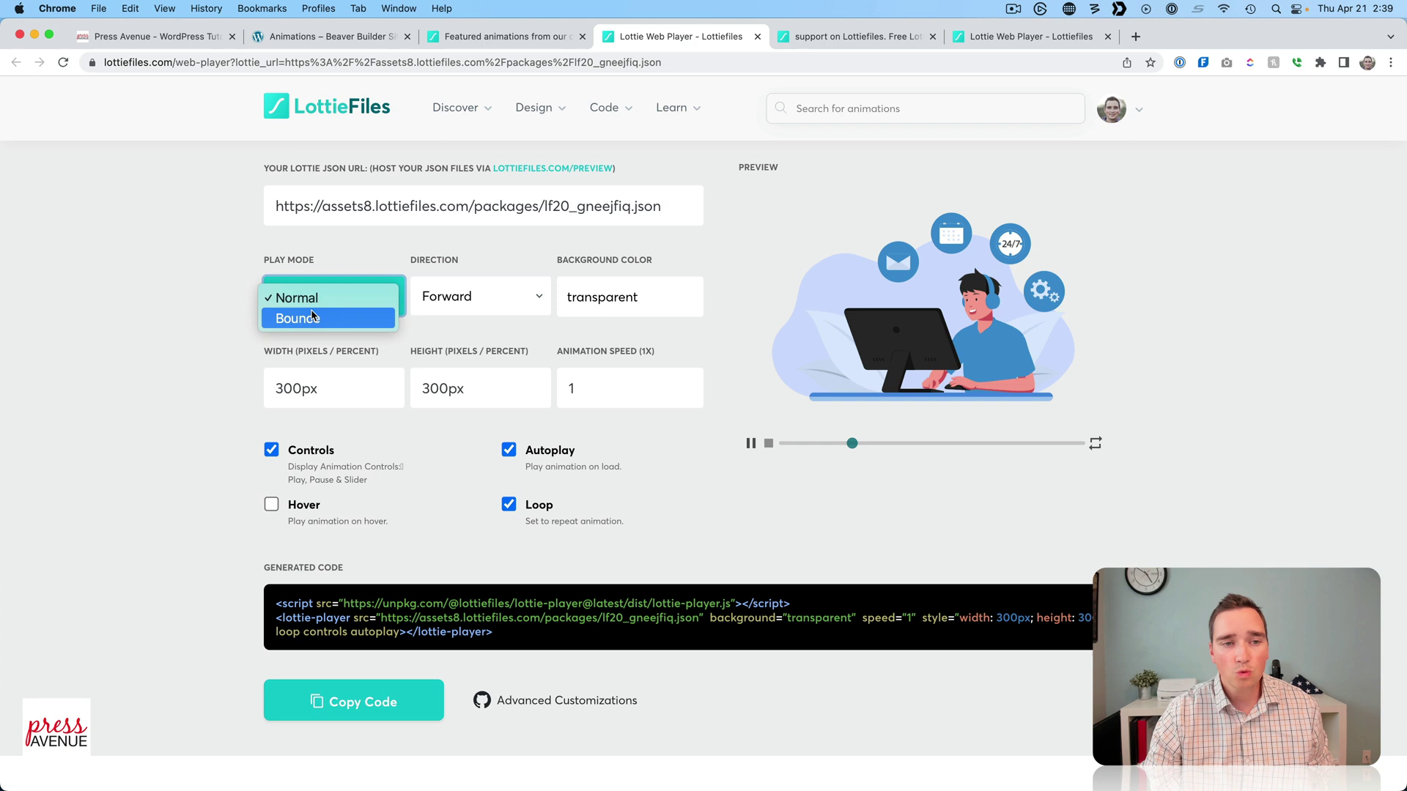
{"action": "left_click", "coordinate": [310, 314]}
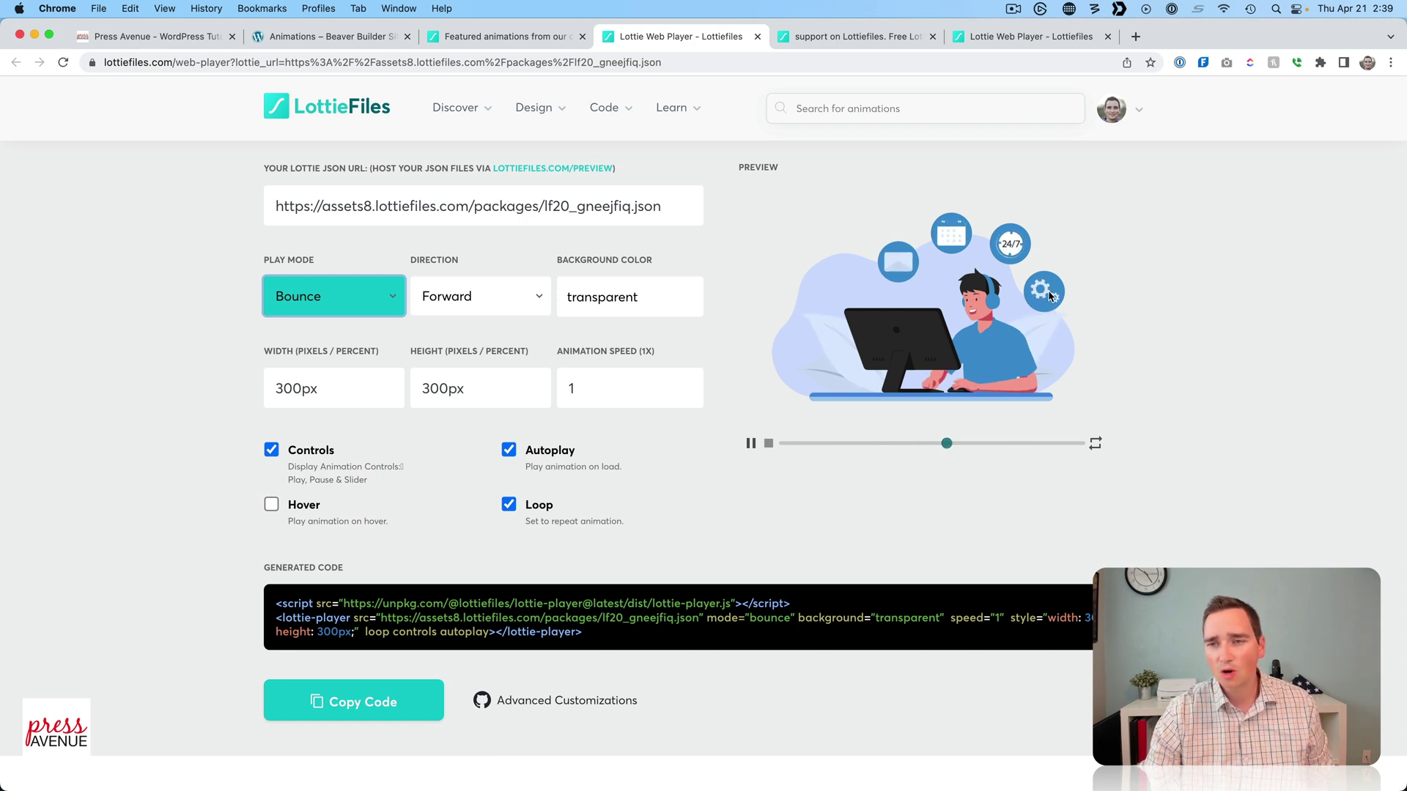
{"action": "left_click", "coordinate": [355, 302]}
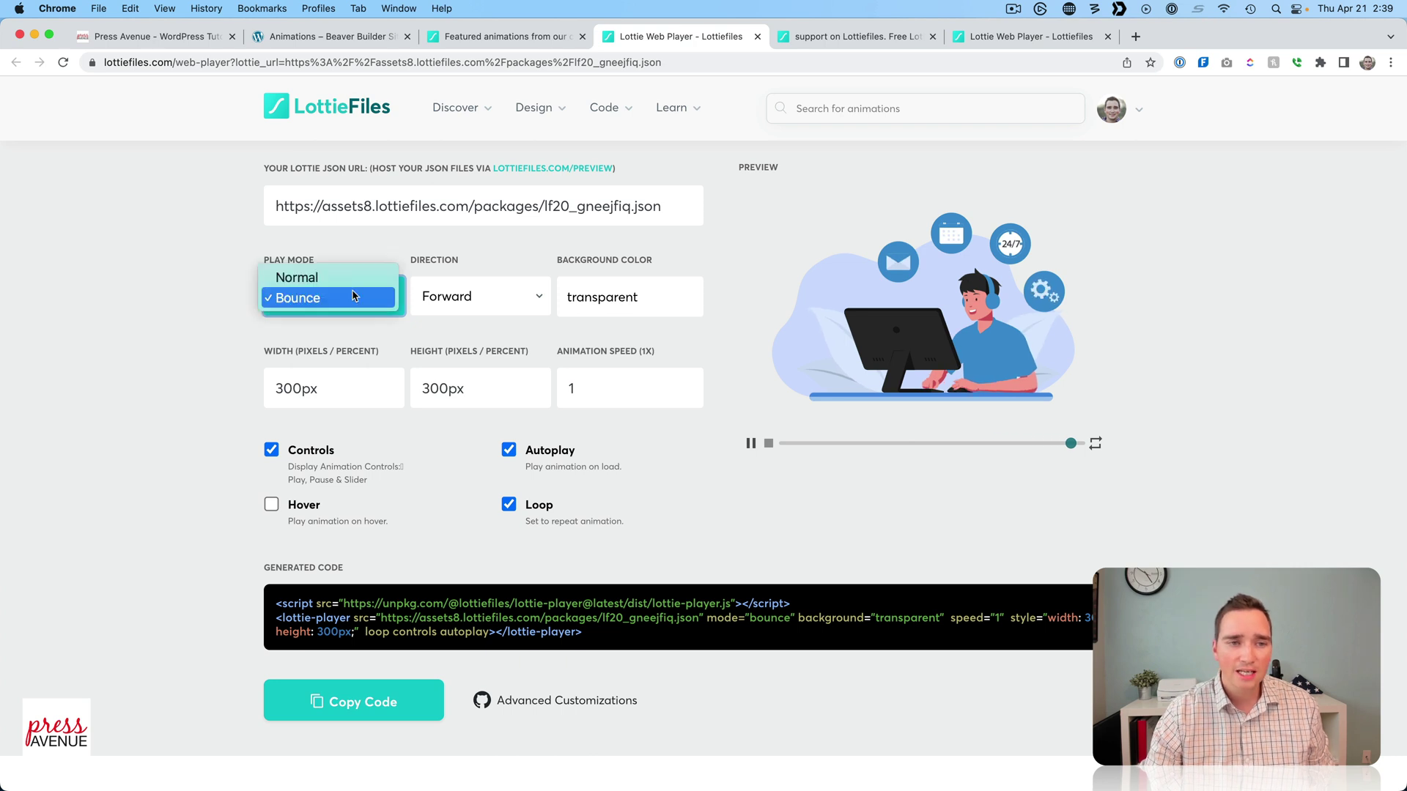
{"action": "left_click", "coordinate": [349, 282]}
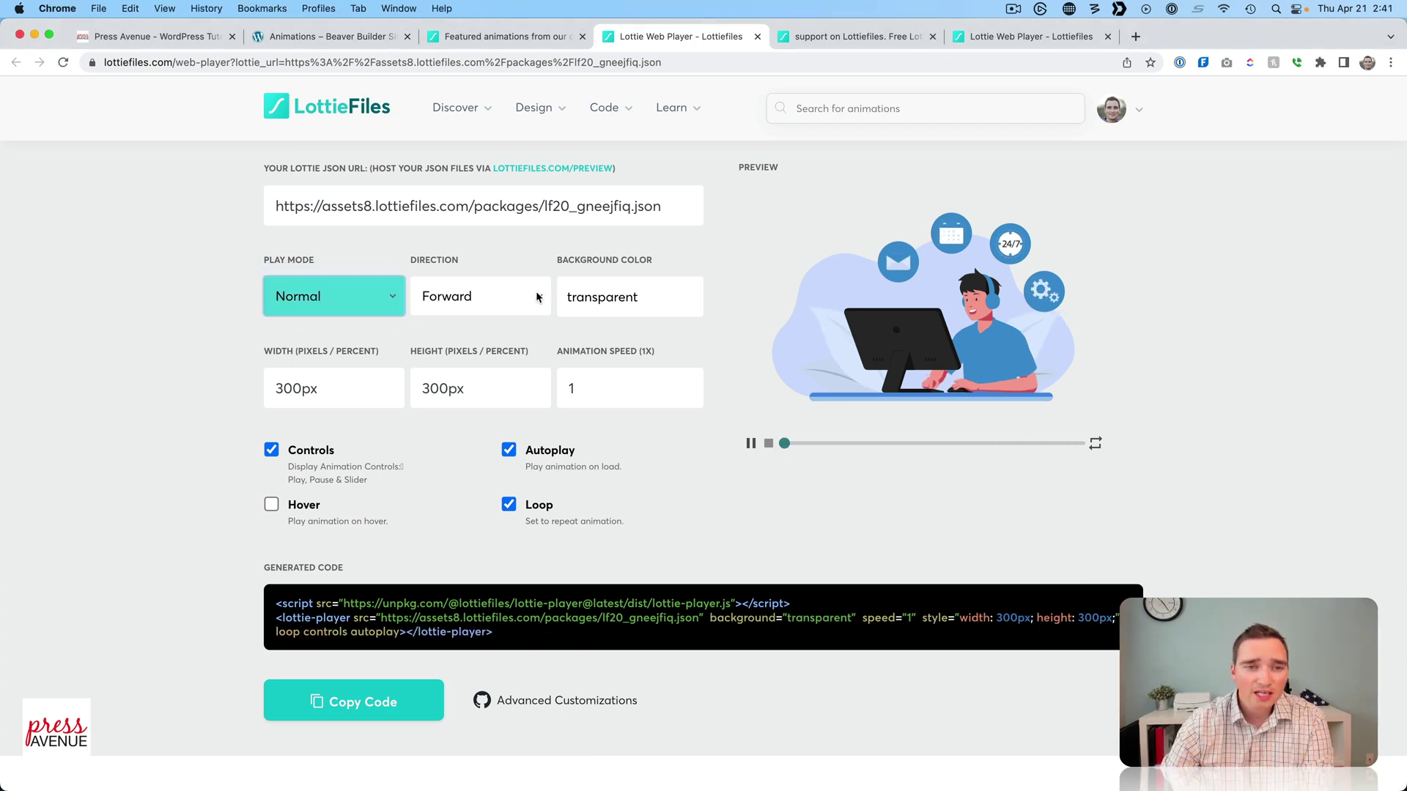
- Keep the direction Forward and leave the background colour transparent
{"action": "left_click", "coordinate": [537, 296]}
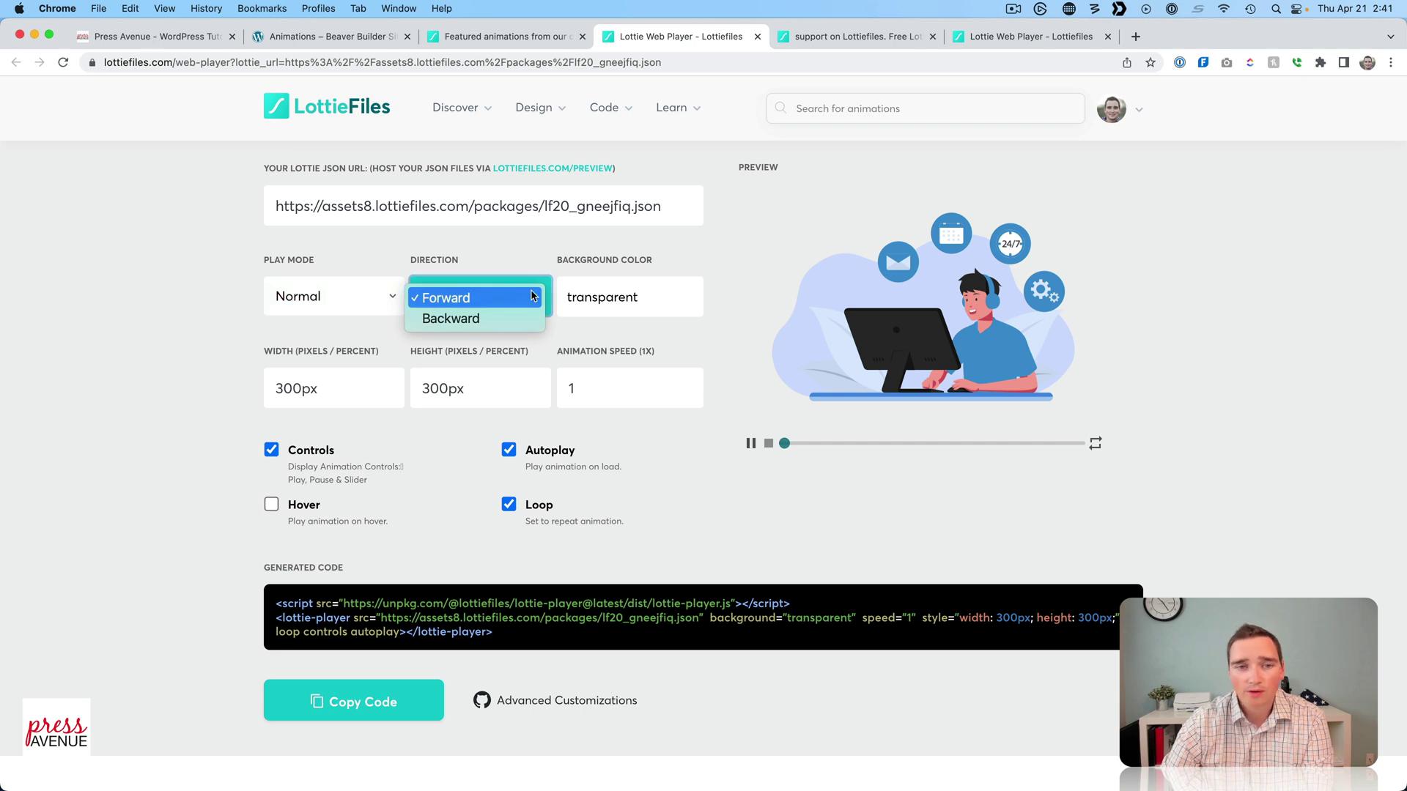
{"action": "left_click", "coordinate": [727, 307]}
{"action": "left_click", "coordinate": [634, 299]}
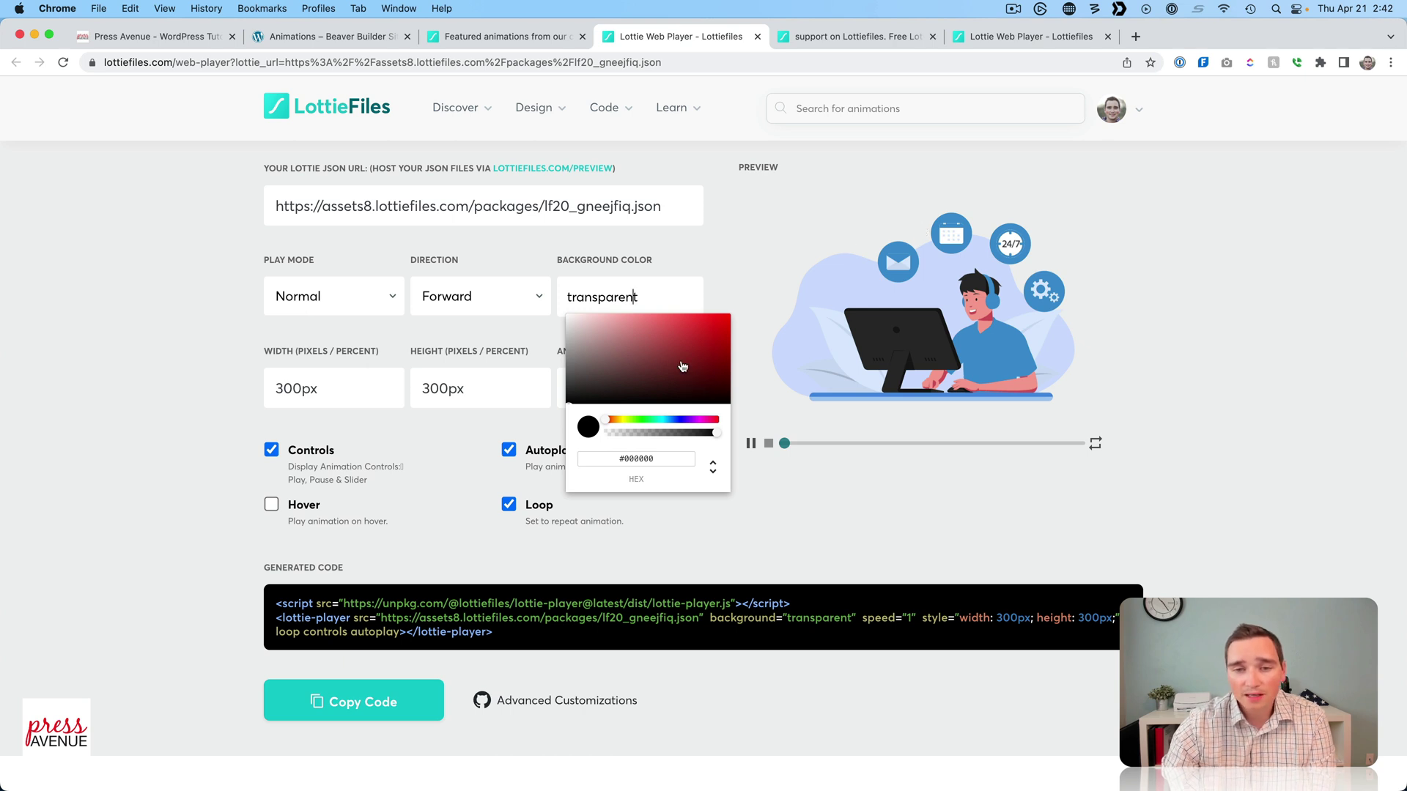
{"action": "left_click", "coordinate": [750, 279]}
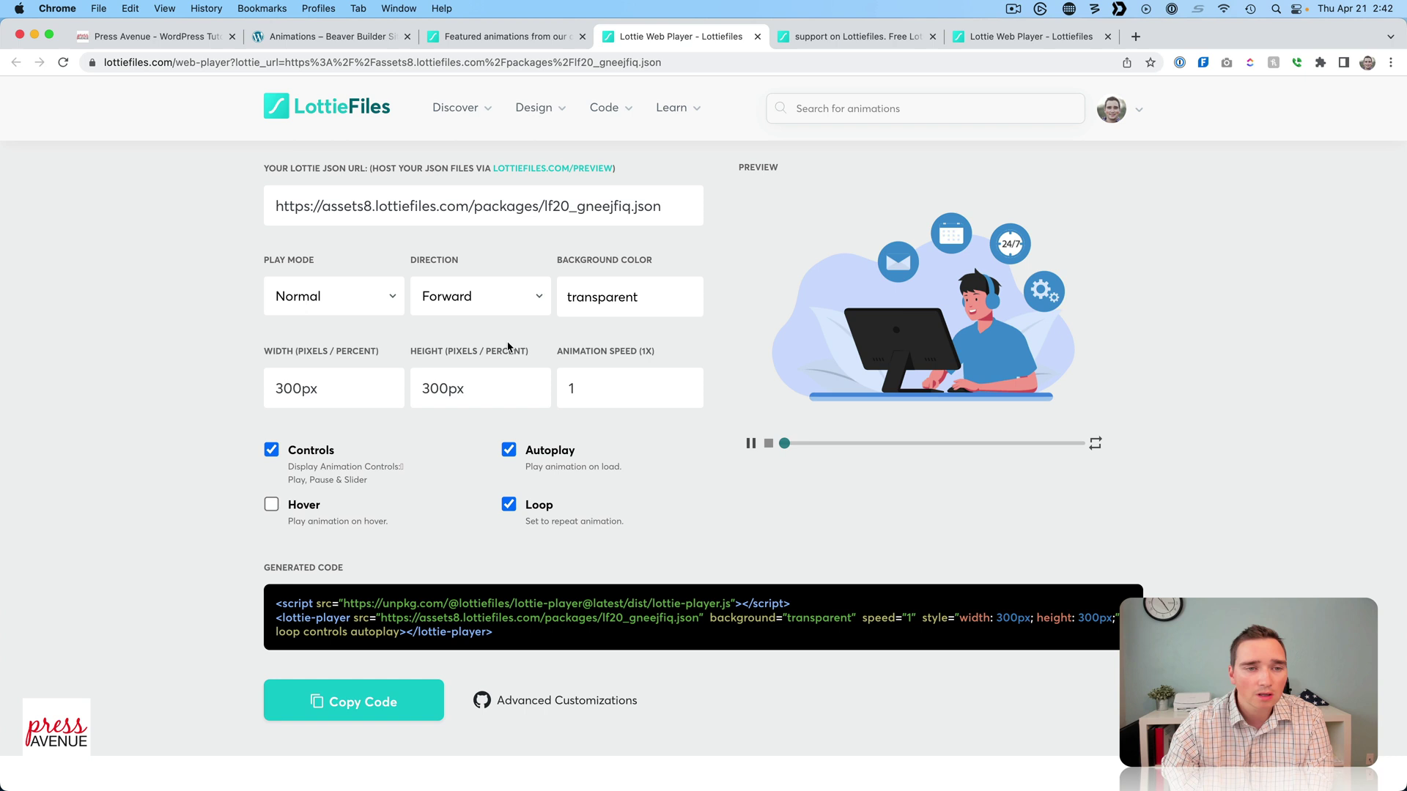
{"action": "scroll", "coordinate": [448, 419], "scroll_direction": "down", "scroll_amount": 3}
{"action": "scroll", "coordinate": [369, 344], "scroll_direction": "up", "scroll_amount": 2}
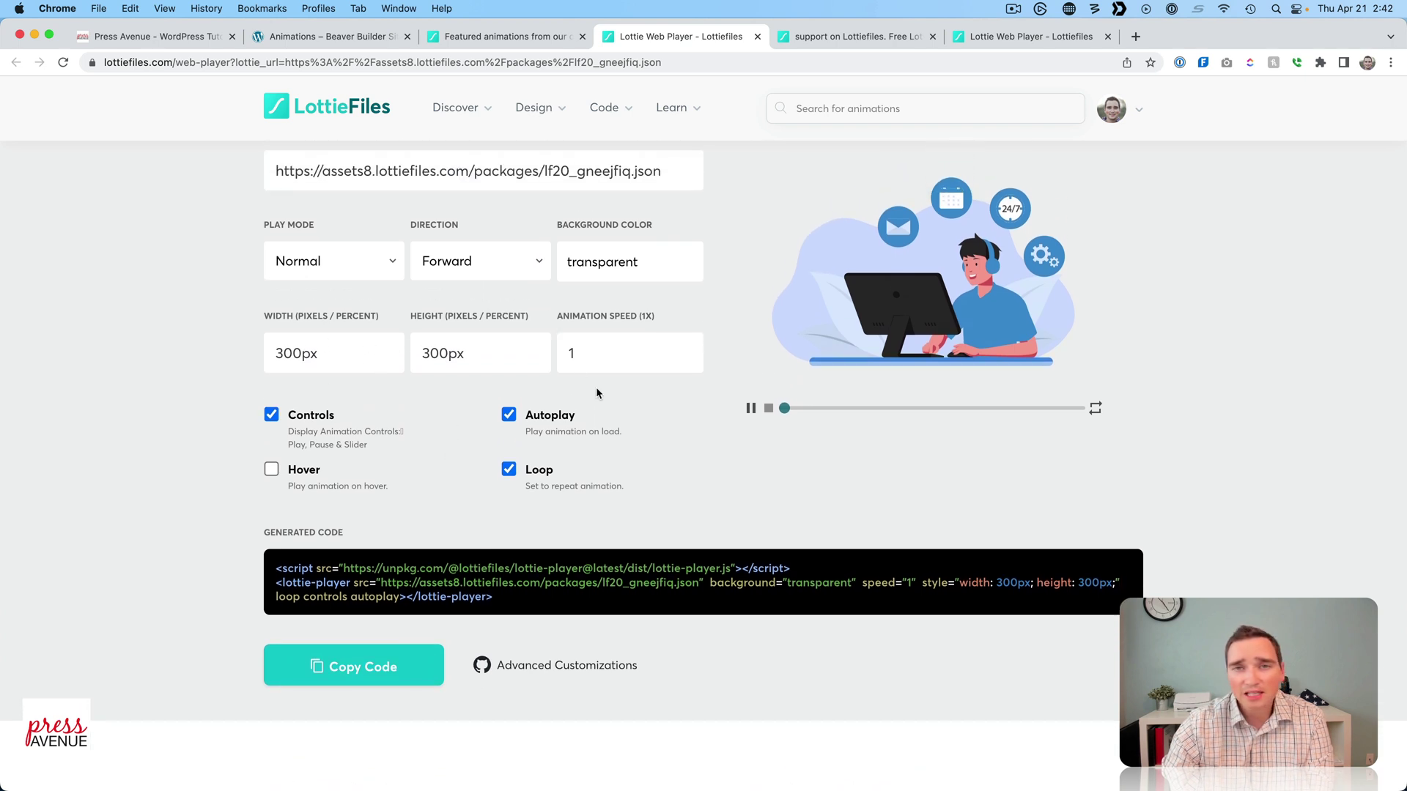
{"action": "scroll", "coordinate": [579, 399], "scroll_direction": "down", "scroll_amount": 3}
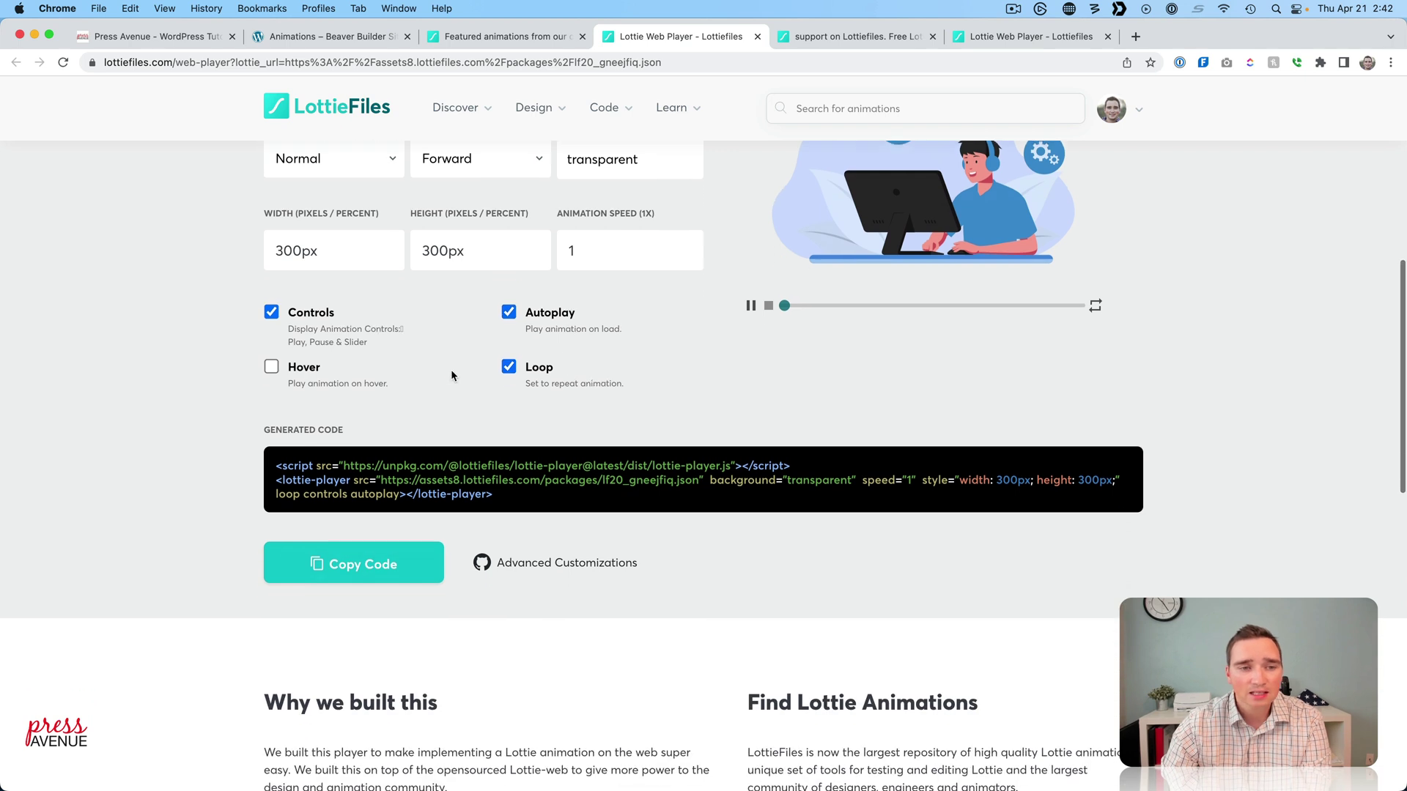
{"action": "scroll", "coordinate": [396, 381], "scroll_direction": "up", "scroll_amount": 3}
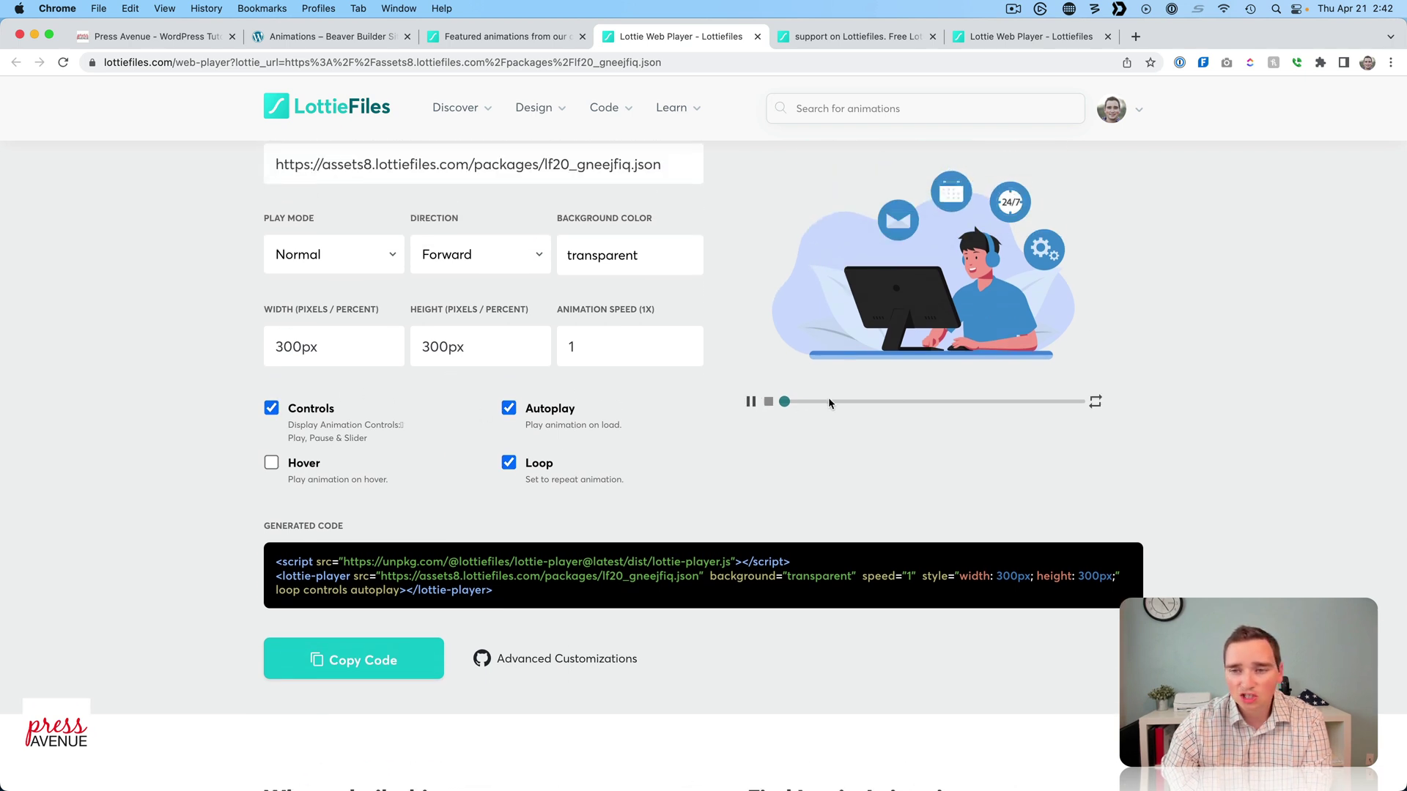
- Turn the player controls off and leave play on hover disabled
{"action": "left_click", "coordinate": [317, 414]}
{"action": "left_click", "coordinate": [317, 414]}
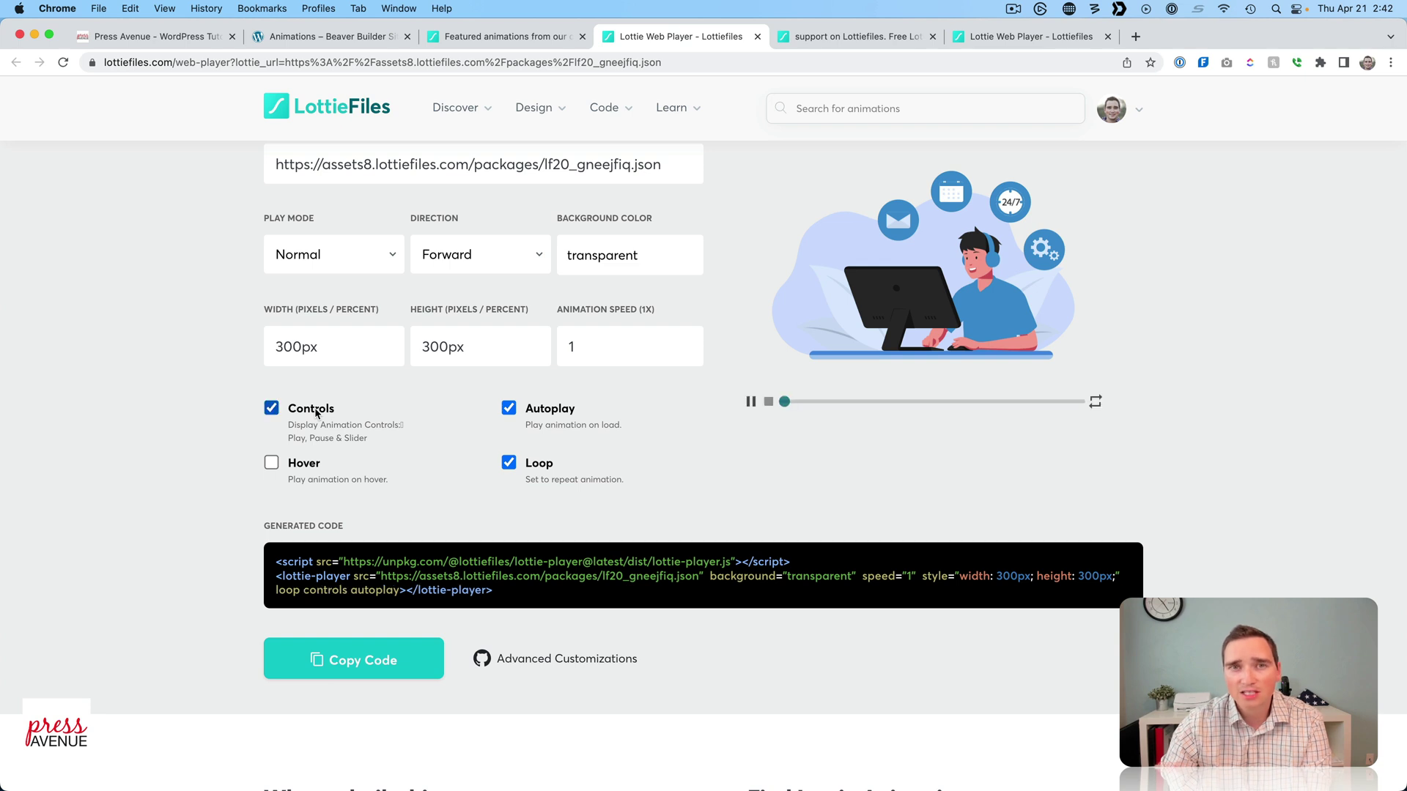
{"action": "left_click", "coordinate": [317, 414]}
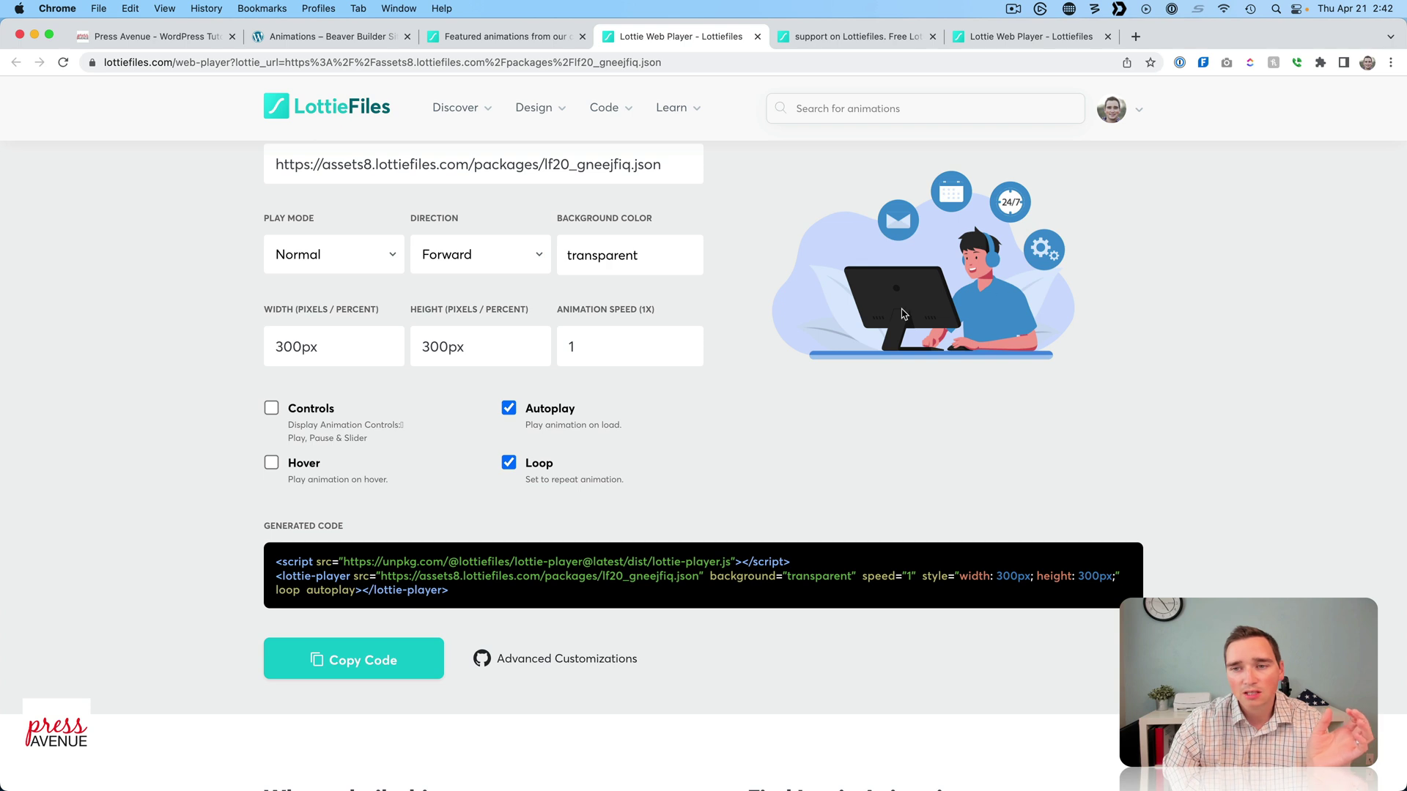
{"action": "left_click", "coordinate": [306, 466]}
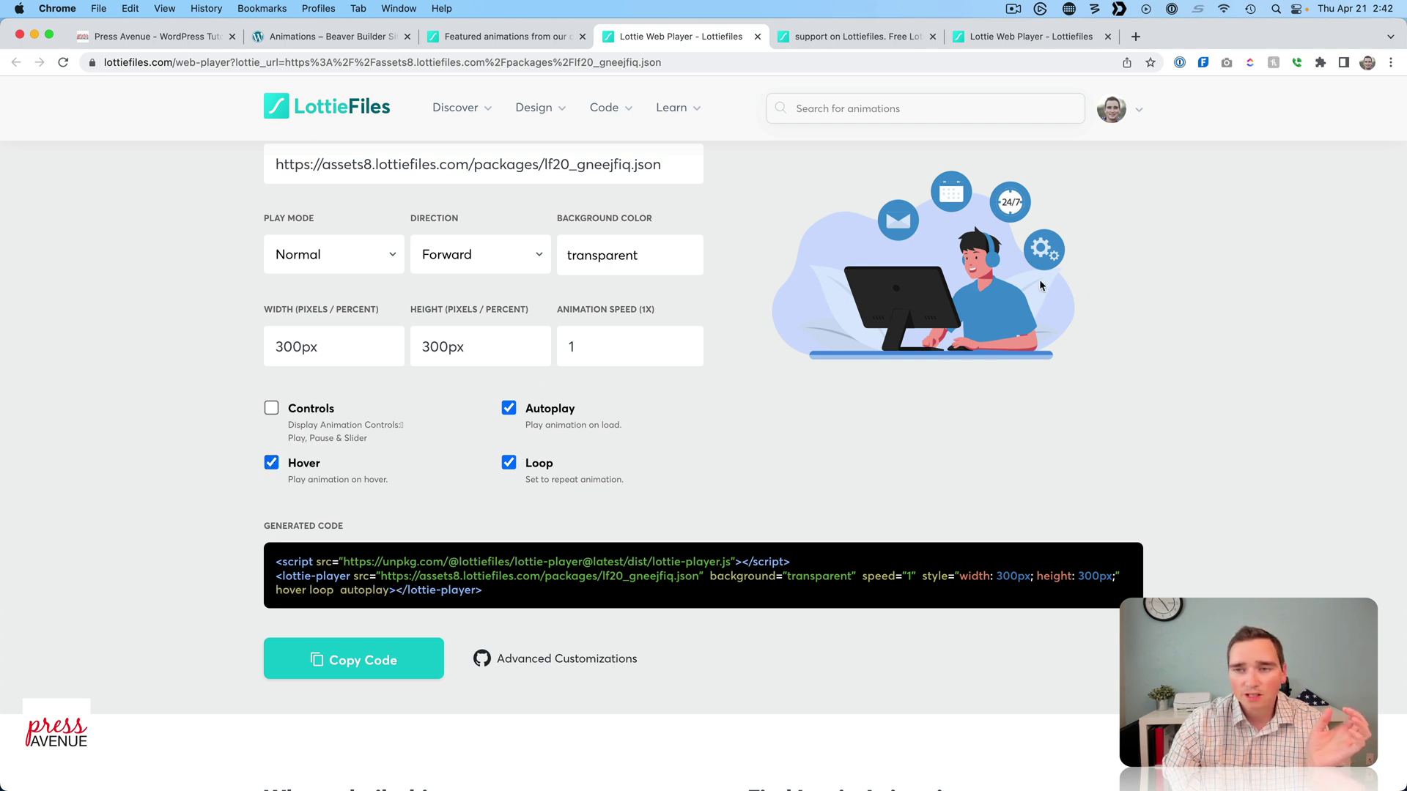
{"action": "scroll", "coordinate": [1041, 285], "scroll_direction": "up", "scroll_amount": 1}
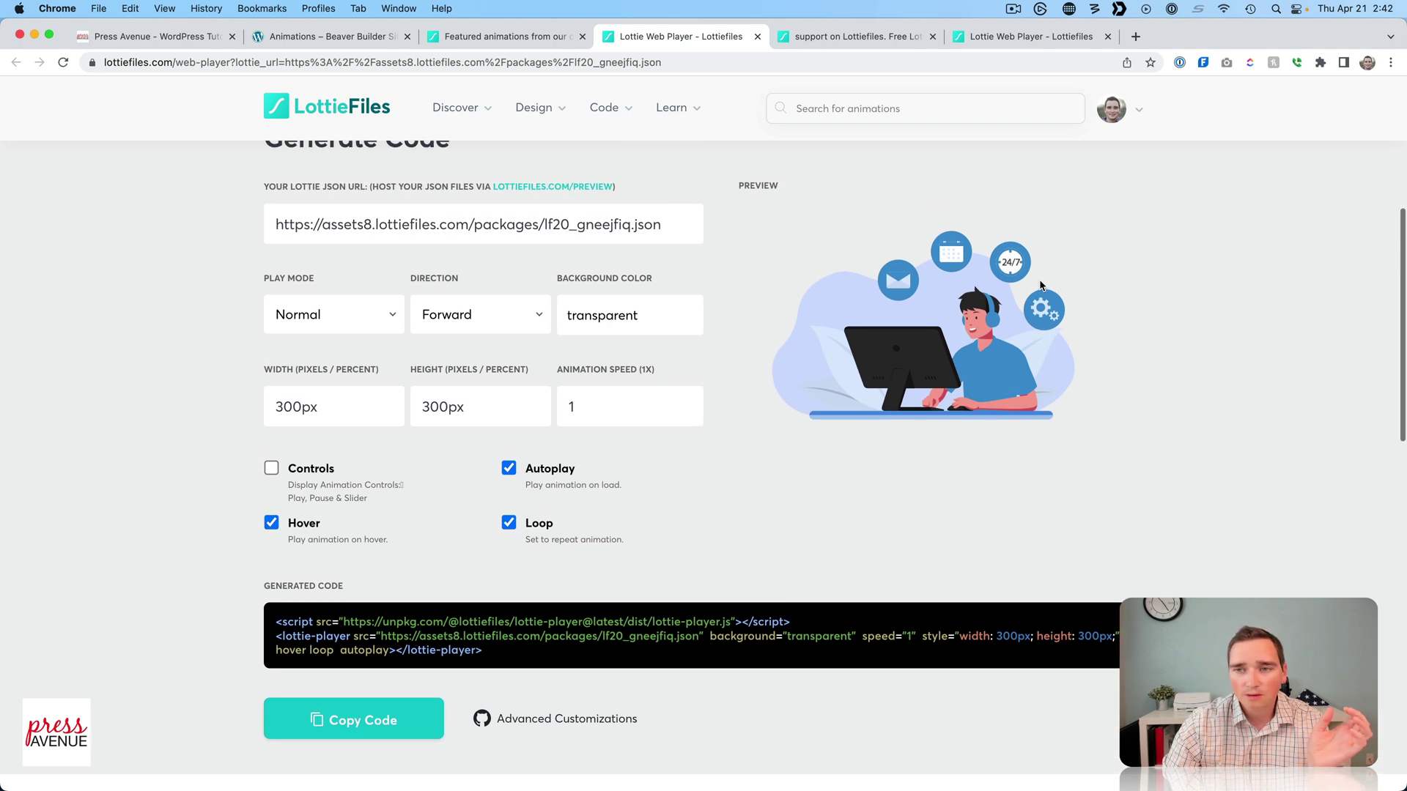
{"action": "left_click", "coordinate": [307, 525]}
{"action": "scroll", "coordinate": [771, 495], "scroll_direction": "down", "scroll_amount": 3}
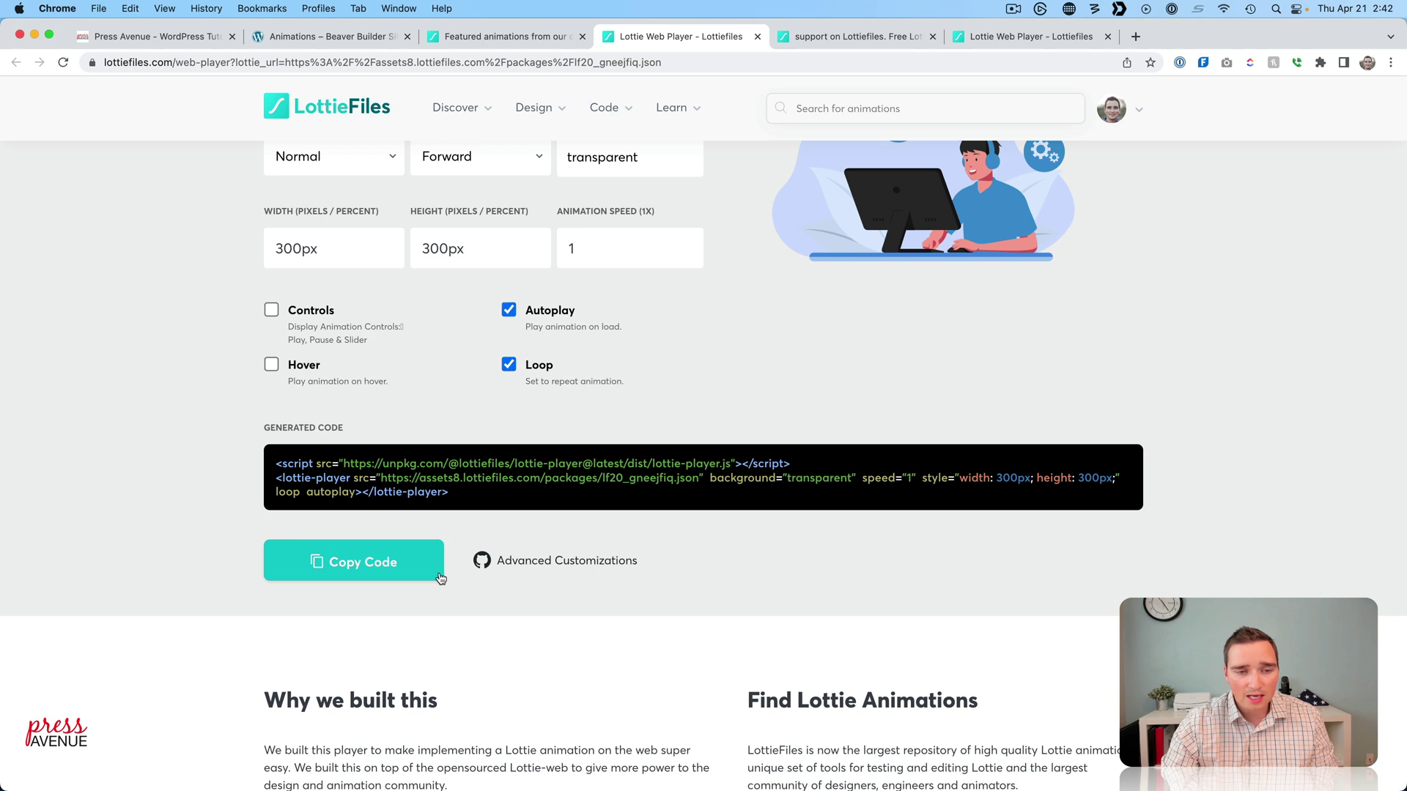
- Copy the generated Lottie embed code, paste it into the HTML module, and save
{"action": "left_click", "coordinate": [411, 564]}
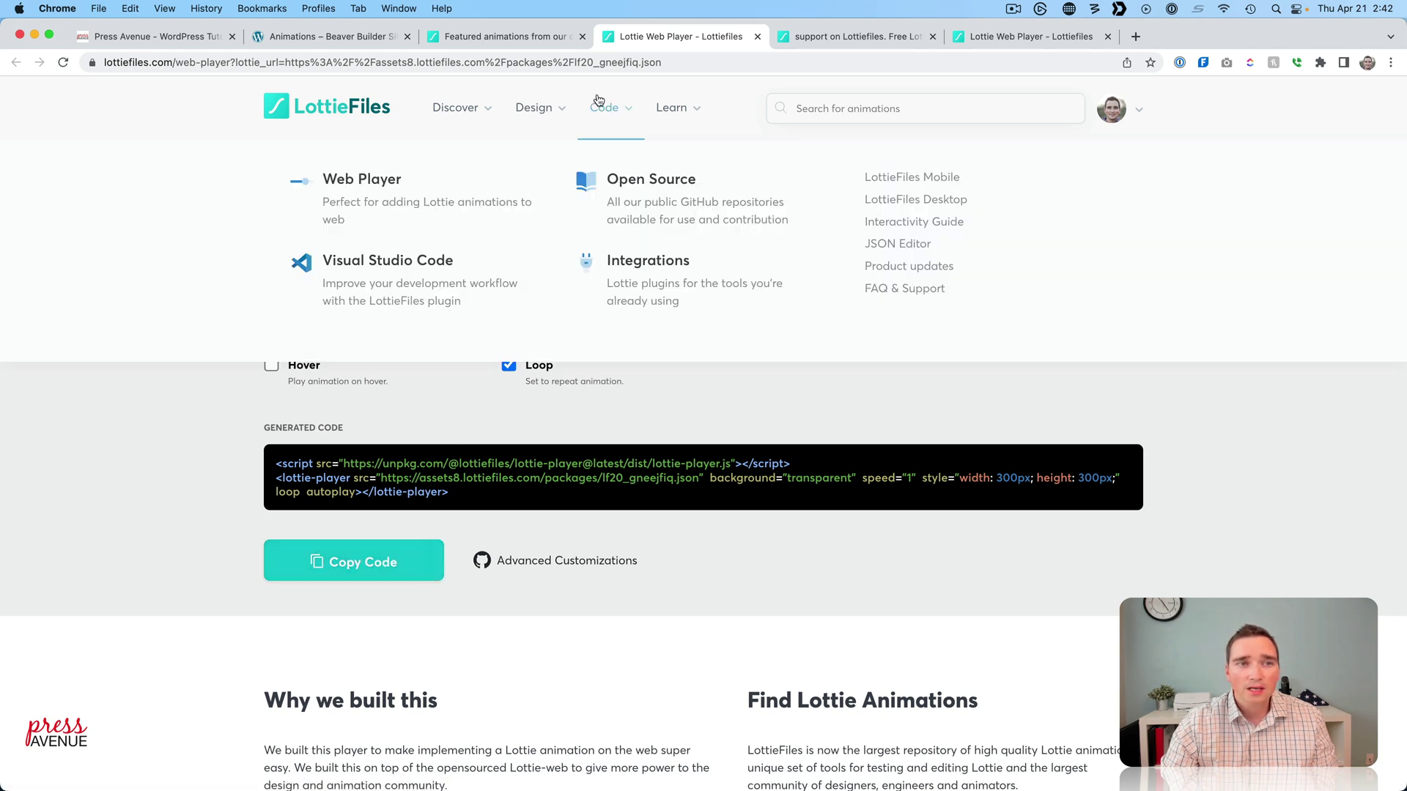
{"action": "left_click", "coordinate": [345, 38]}
{"action": "right_click", "coordinate": [529, 281]}
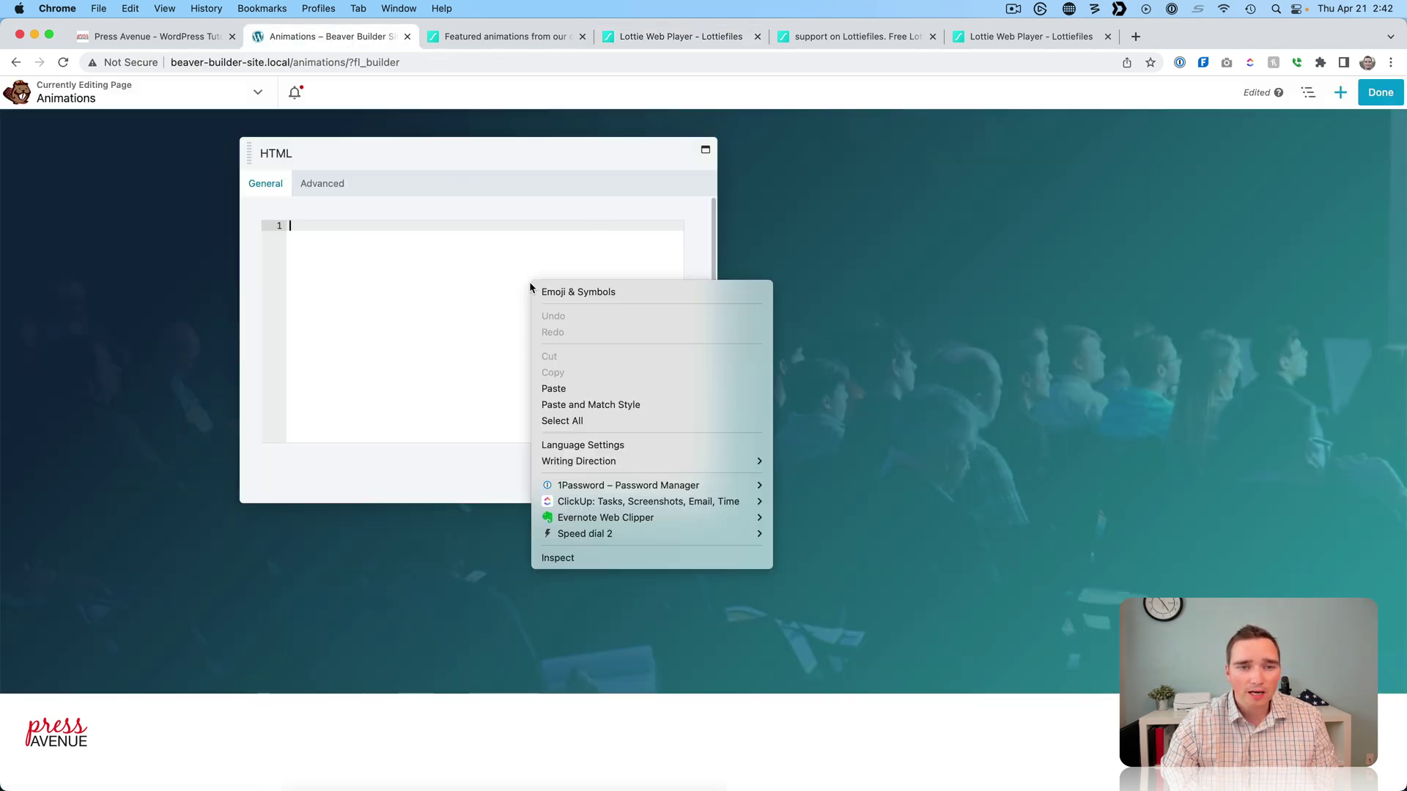
{"action": "left_click", "coordinate": [585, 391]}
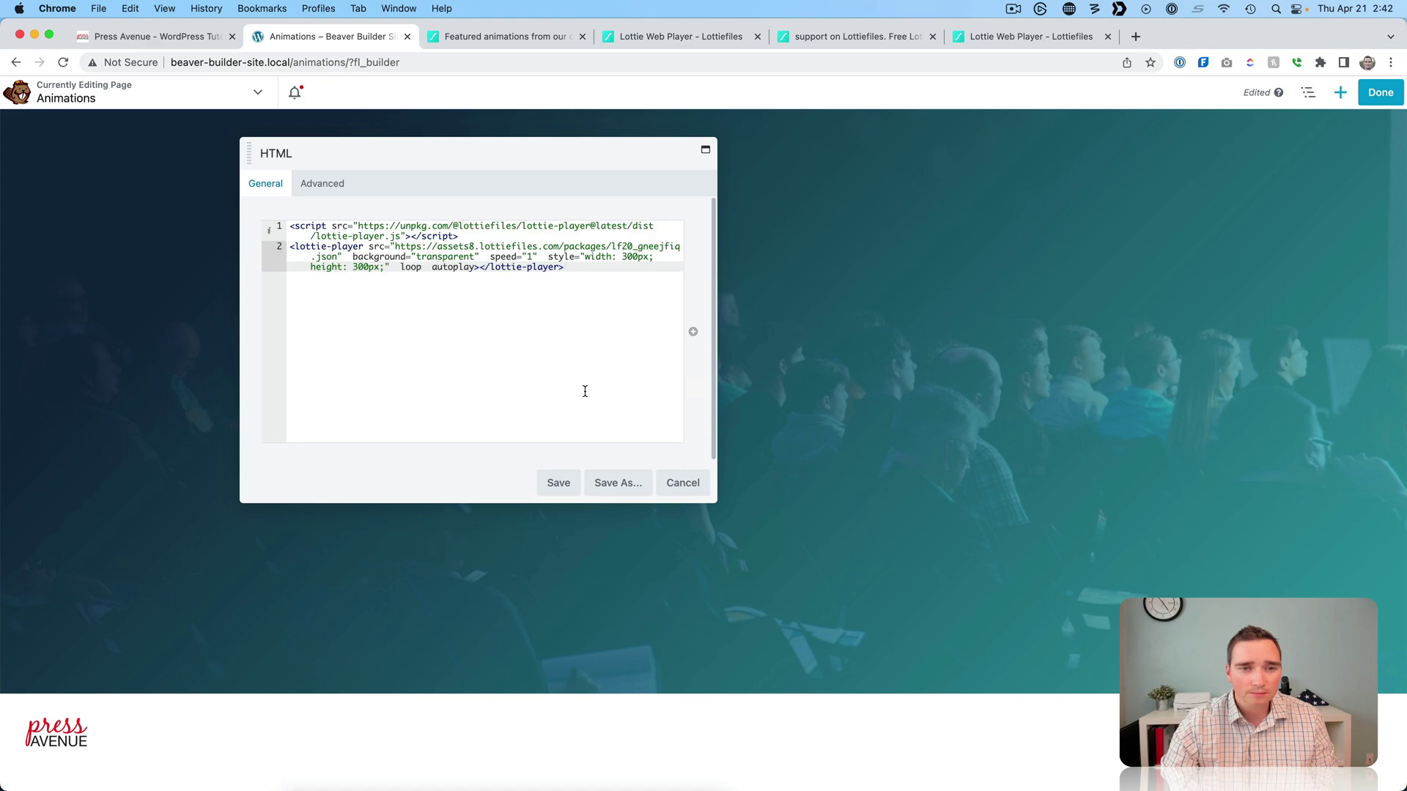
{"action": "left_click", "coordinate": [558, 483]}
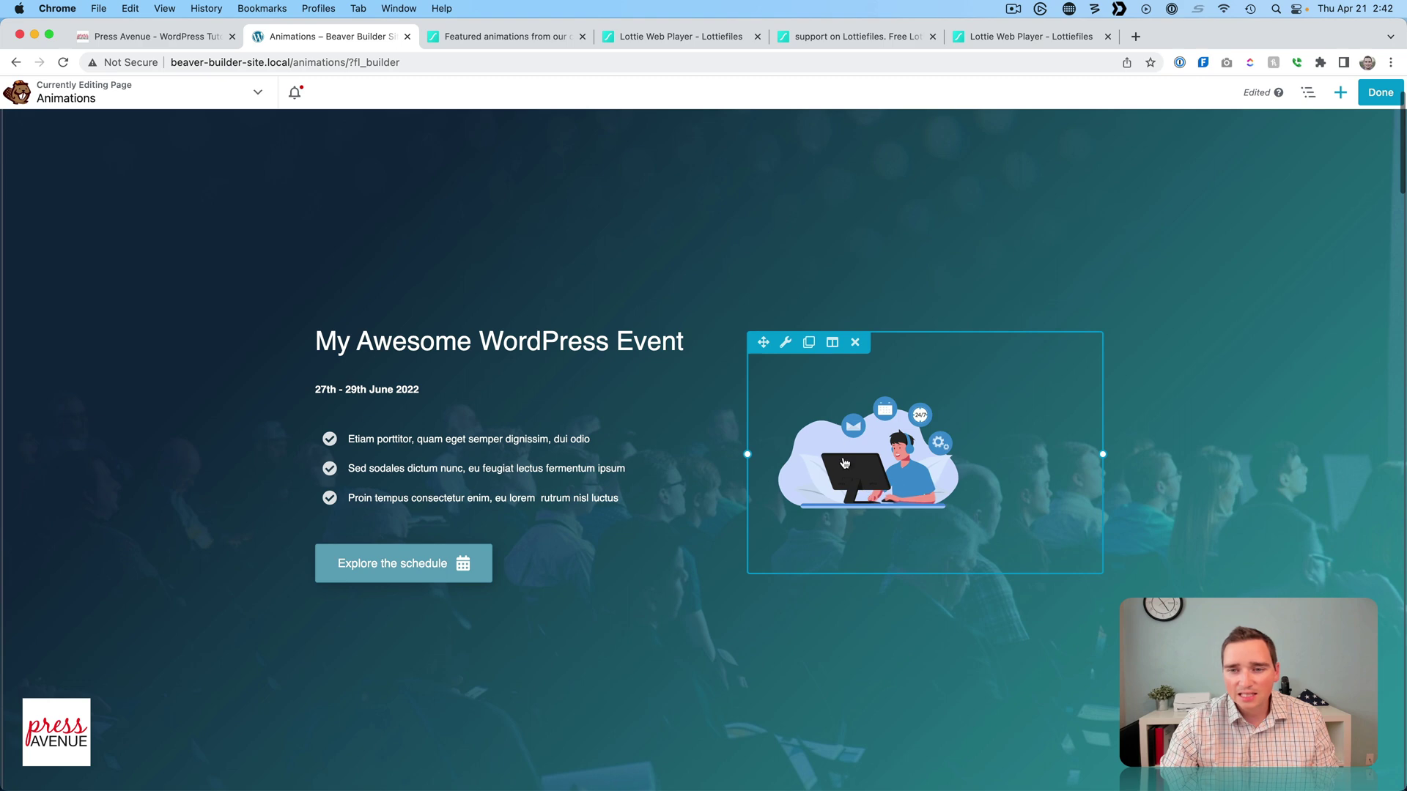
- Set the web player's width and height to 500px in the LottieFiles generator
{"action": "left_click", "coordinate": [501, 36]}
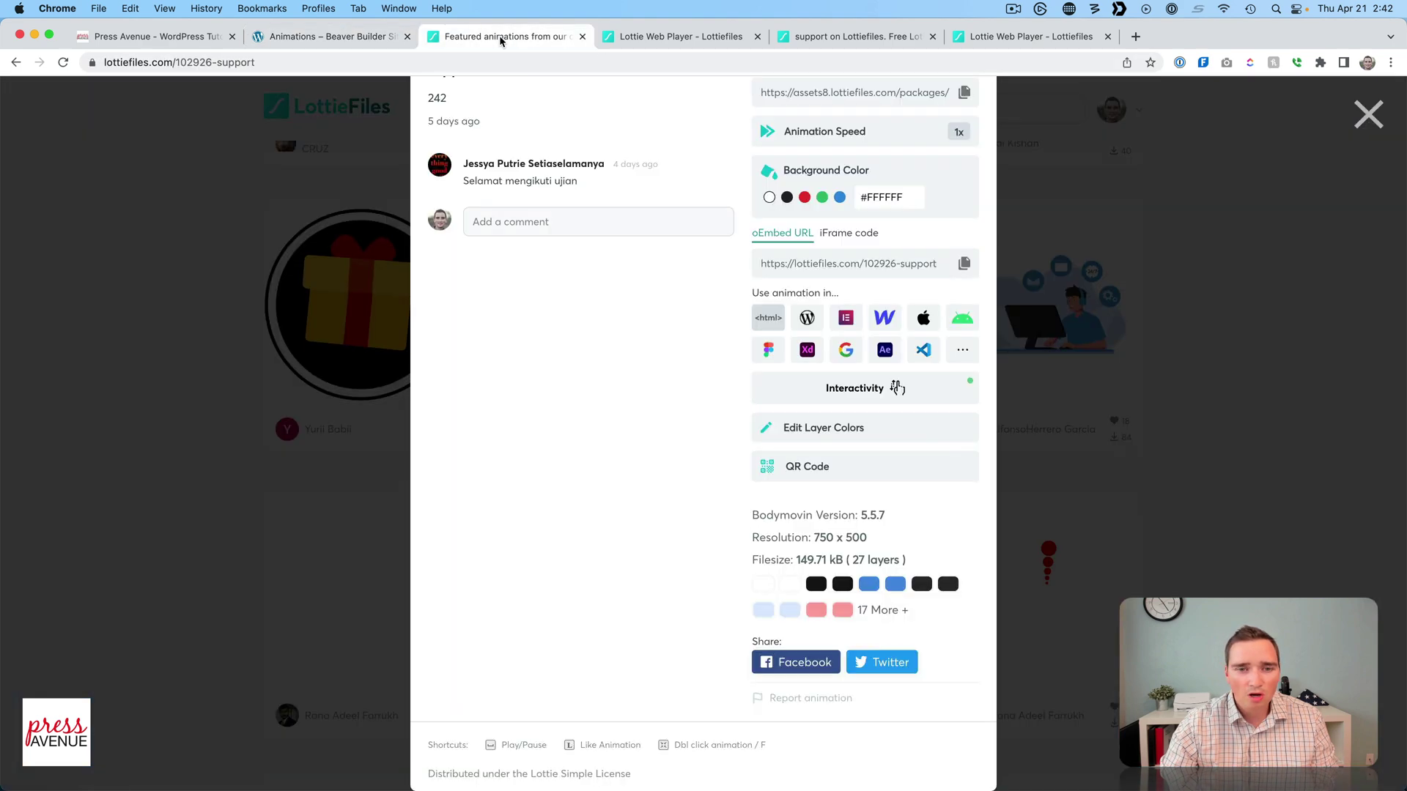
{"action": "left_click", "coordinate": [710, 38]}
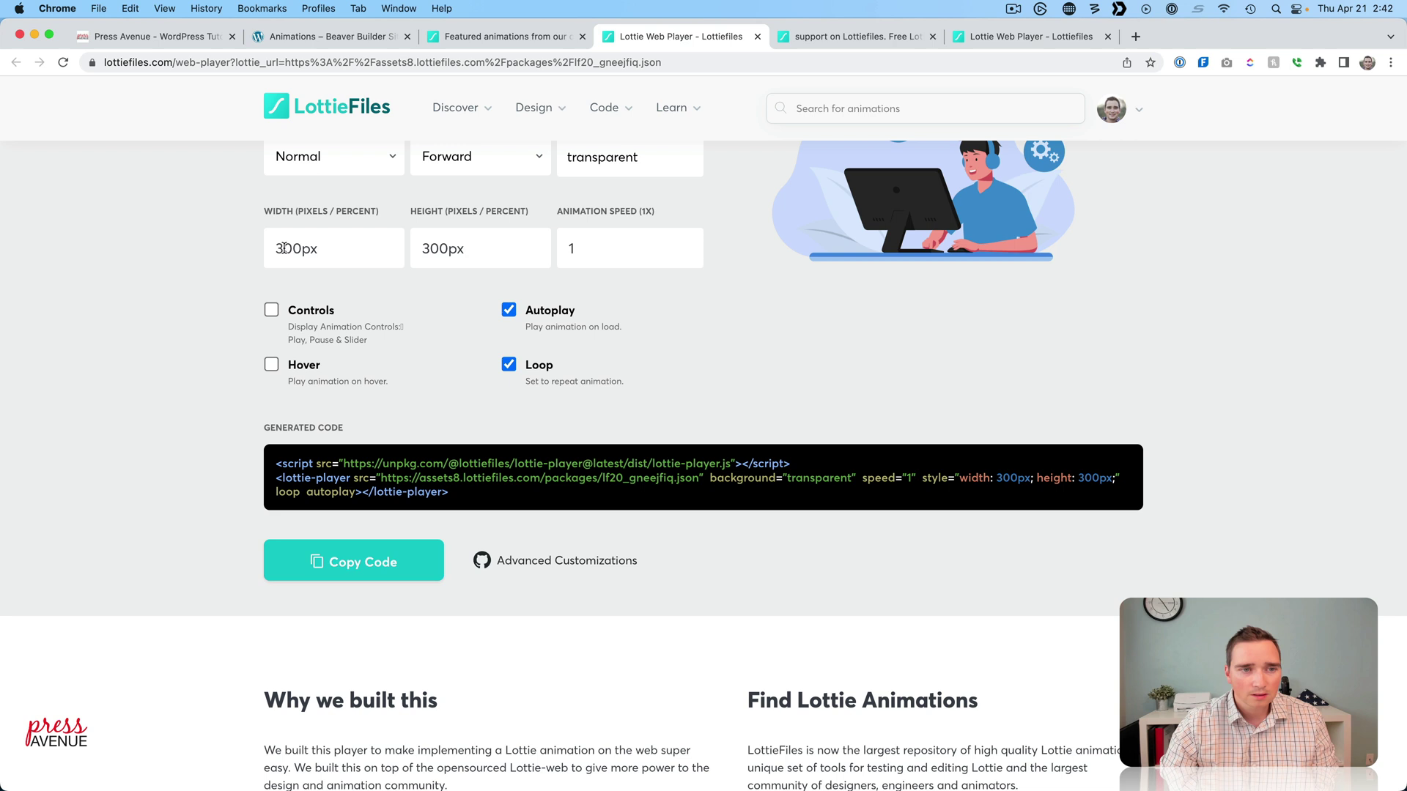
{"action": "left_click_drag", "start_coordinate": [389, 248], "coordinate": [265, 246]}
{"action": "type", "text": "5"}
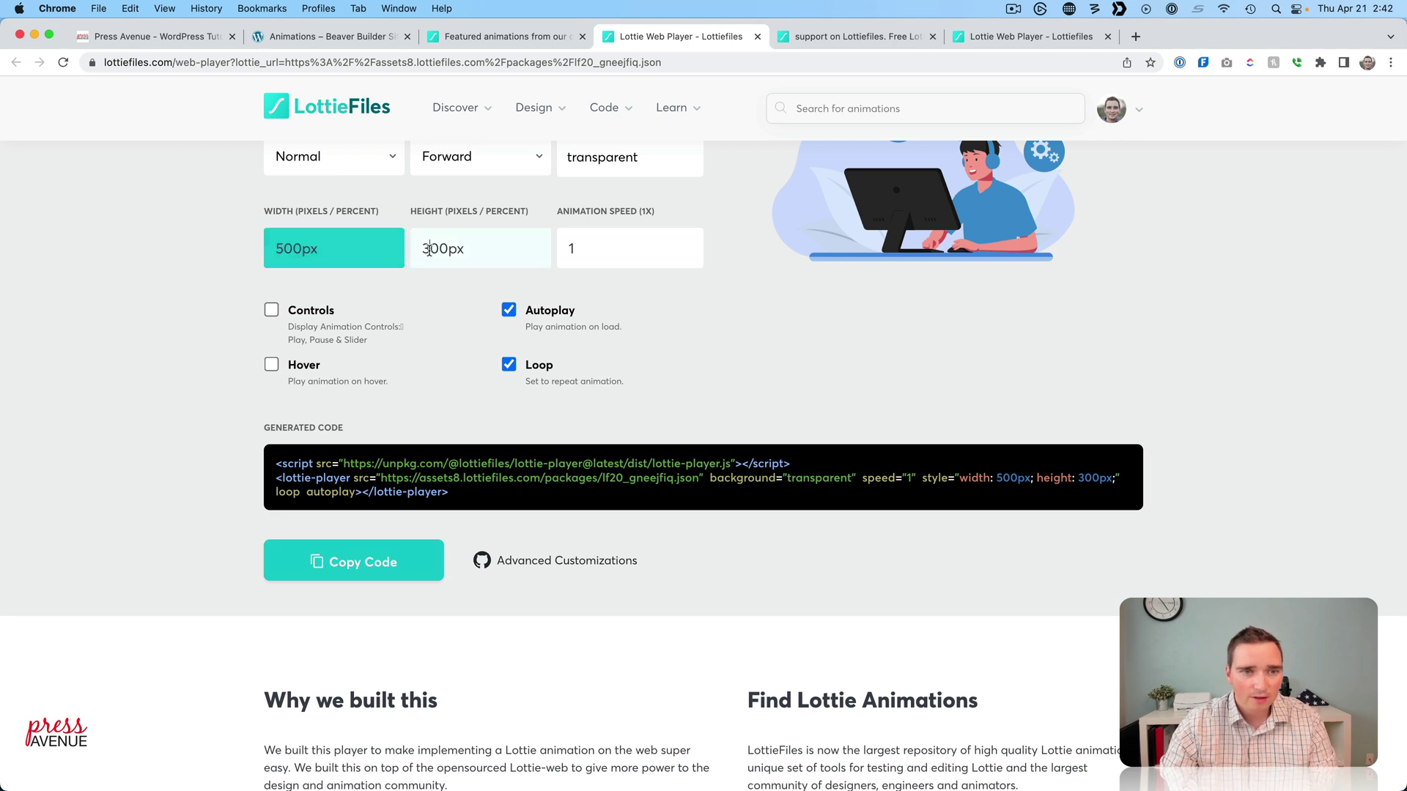
{"action": "left_click", "coordinate": [430, 249]}
{"action": "key", "text": "BackSpace"}
{"action": "type", "text": "5"}
{"action": "left_click", "coordinate": [929, 360]}
{"action": "scroll", "coordinate": [929, 359], "scroll_direction": "up", "scroll_amount": 2}
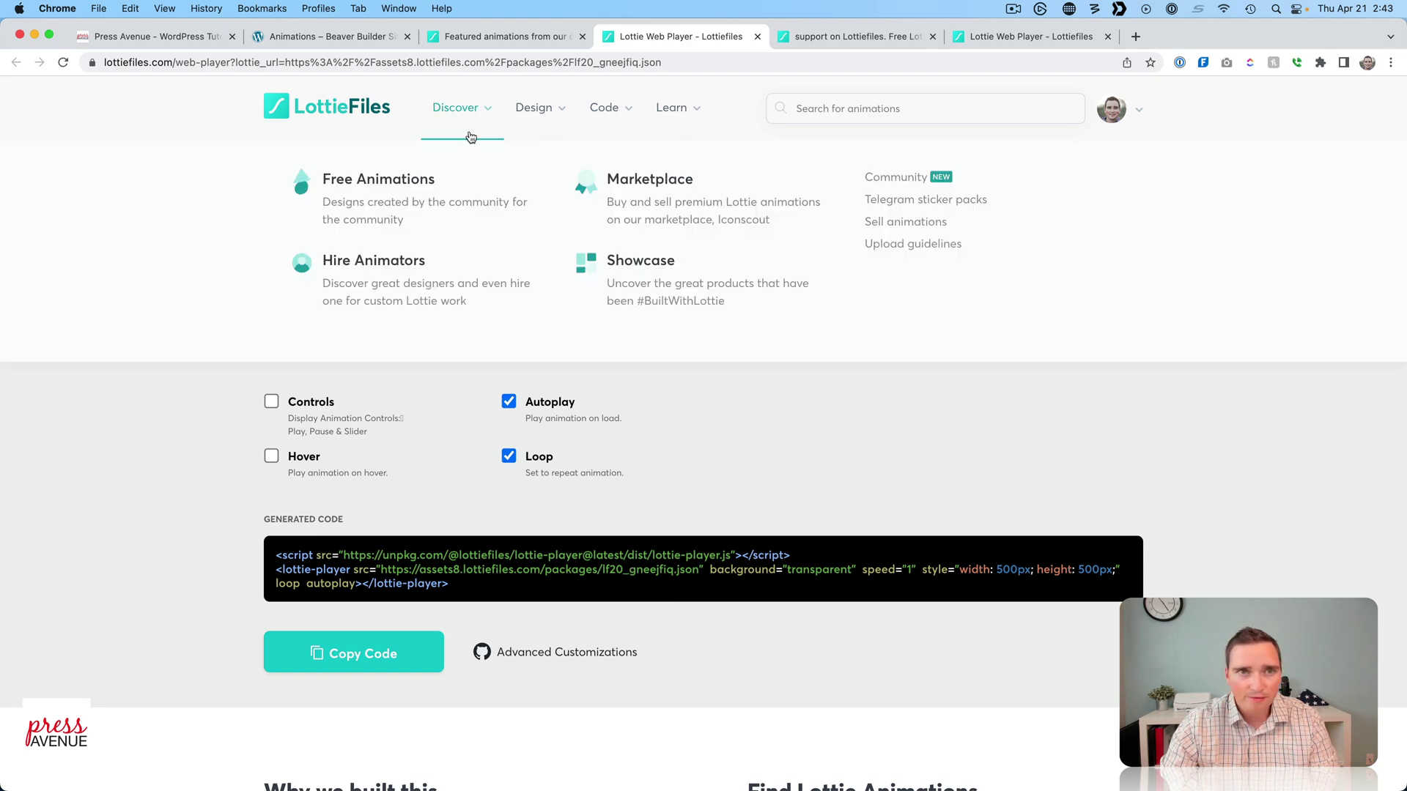
{"action": "left_click", "coordinate": [505, 36]}
- Change the HTML module's embed width and height to 500px and save it
{"action": "left_click", "coordinate": [328, 38]}
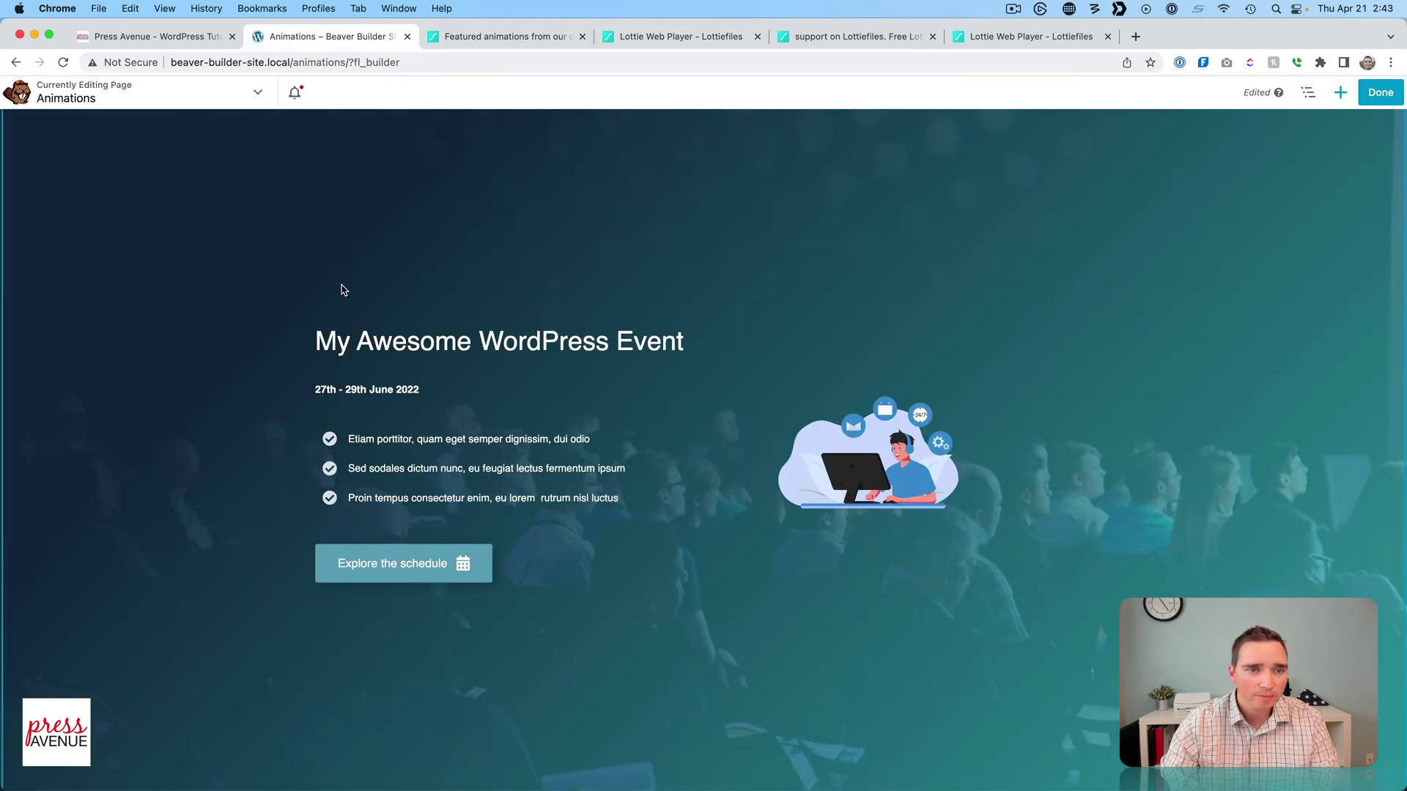
{"action": "left_click", "coordinate": [868, 454]}
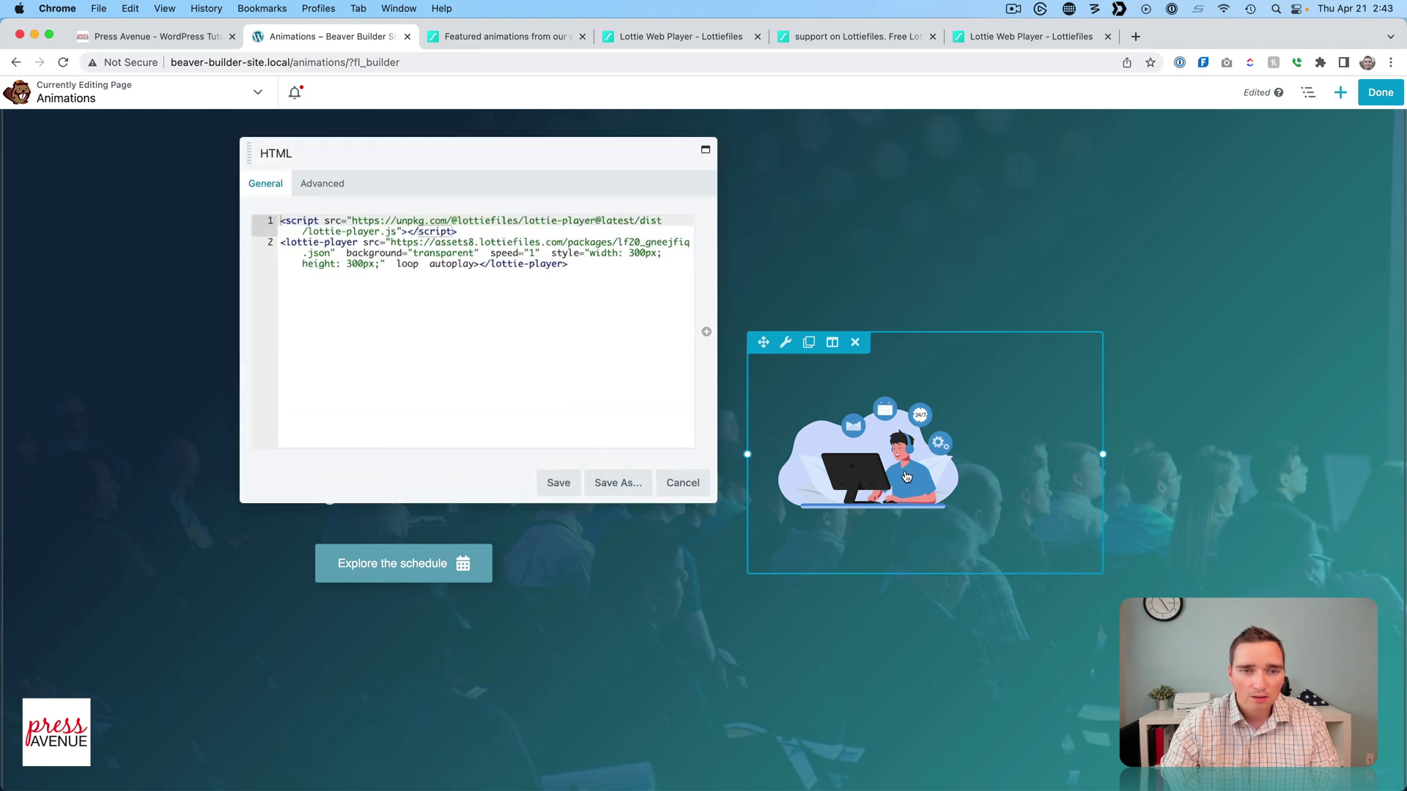
{"action": "left_click", "coordinate": [627, 257]}
{"action": "key", "text": "BackSpace"}
{"action": "type", "text": "5"}
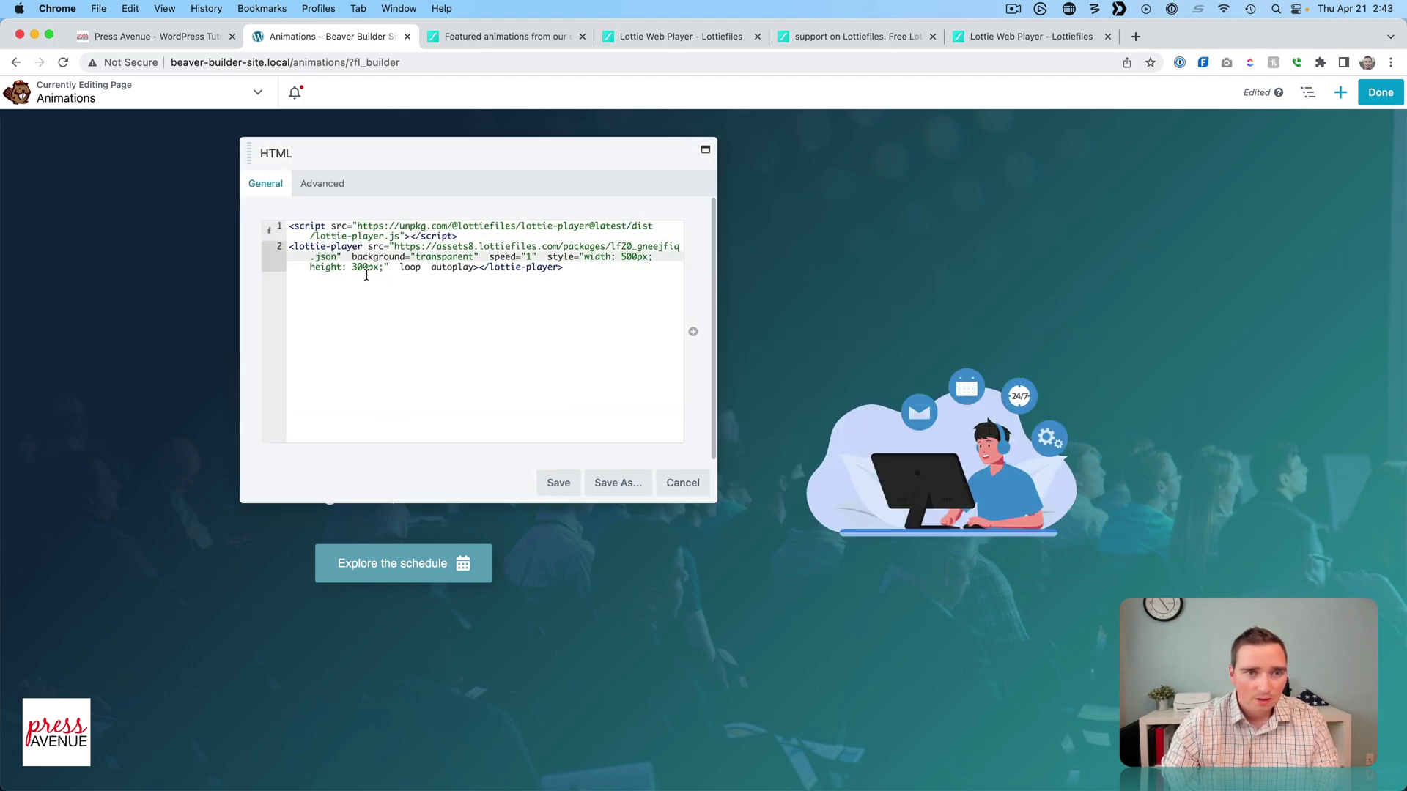
{"action": "left_click", "coordinate": [359, 267]}
{"action": "key", "text": "BackSpace"}
{"action": "type", "text": "5"}
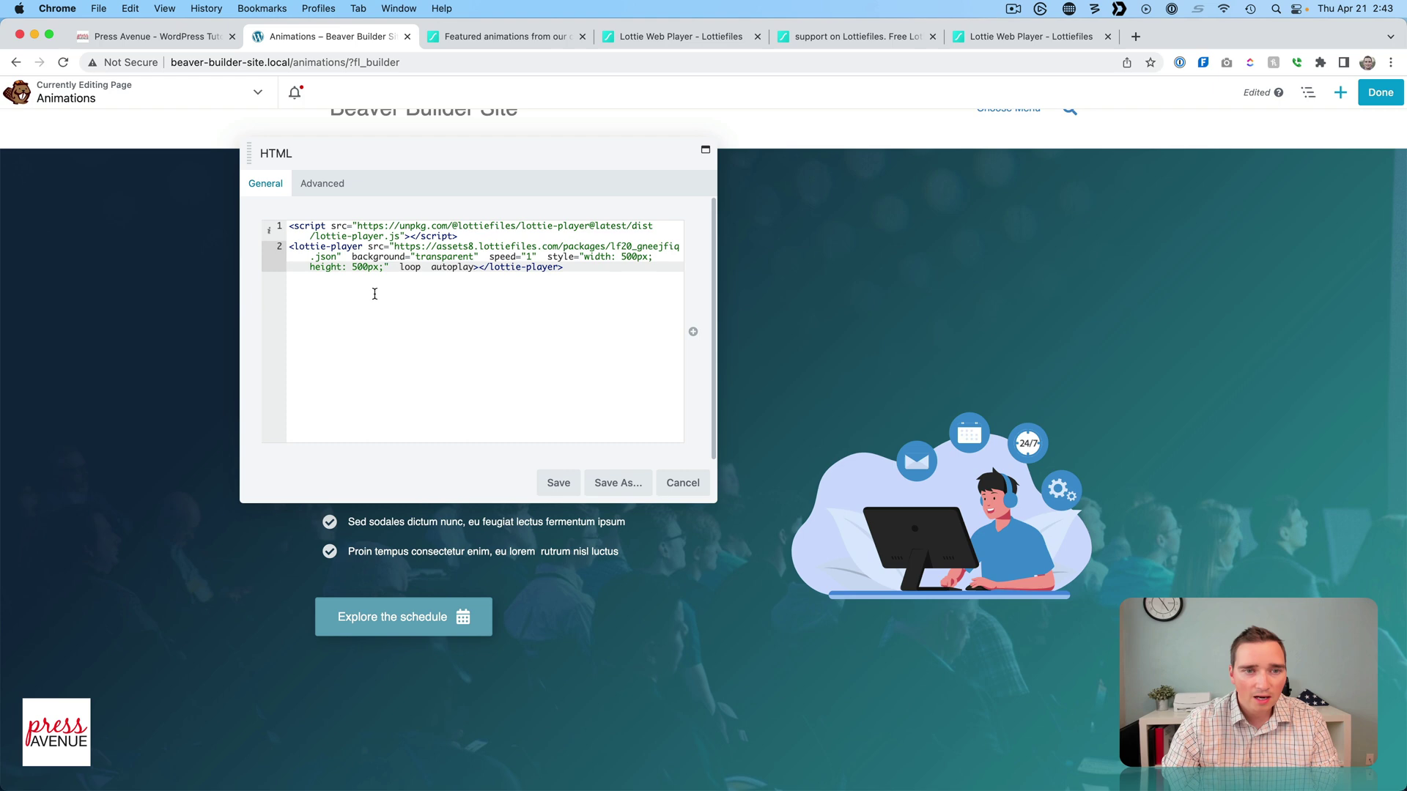
{"action": "left_click", "coordinate": [558, 483]}
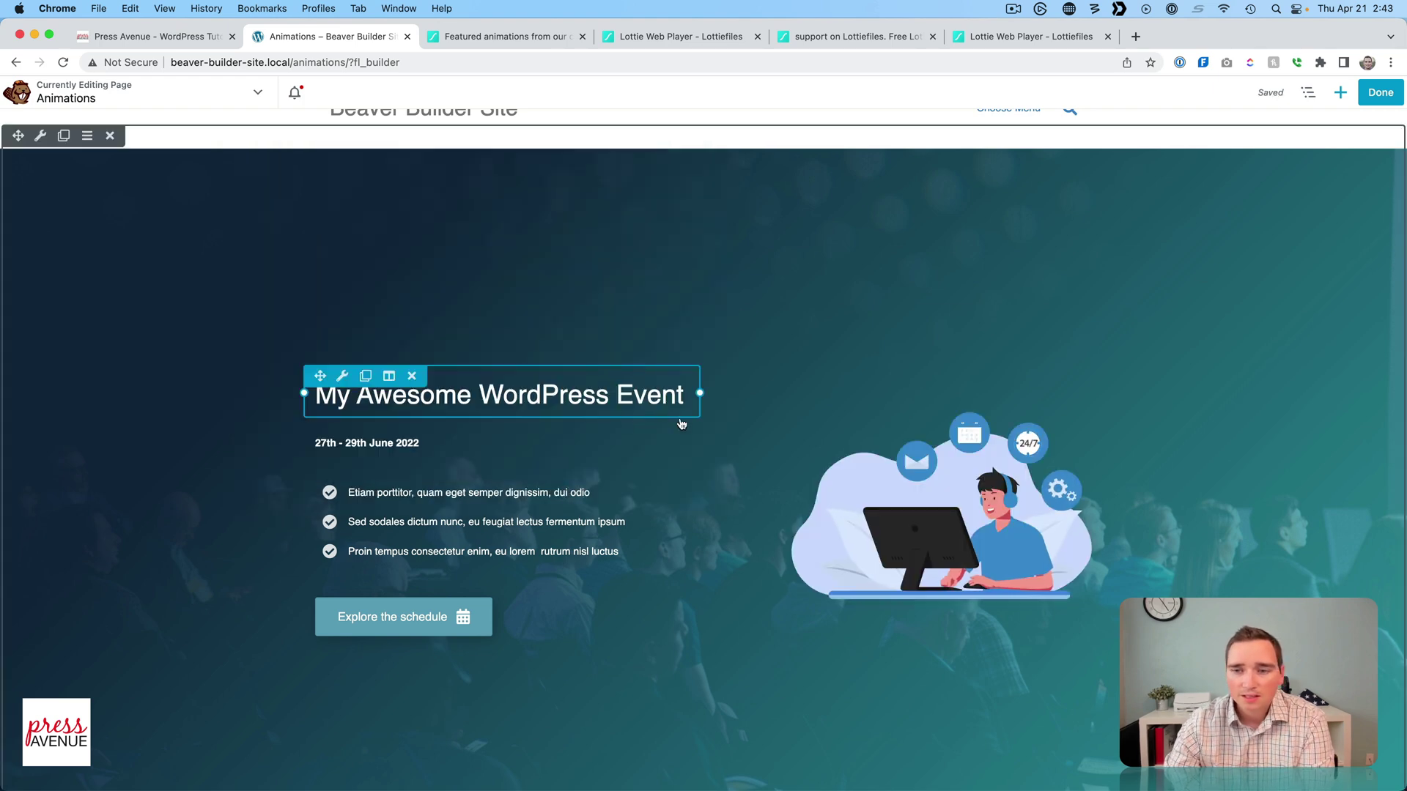
- Publish the Animations page and view it live with the support animation
{"action": "left_click", "coordinate": [1375, 94]}
{"action": "left_click", "coordinate": [1337, 92]}
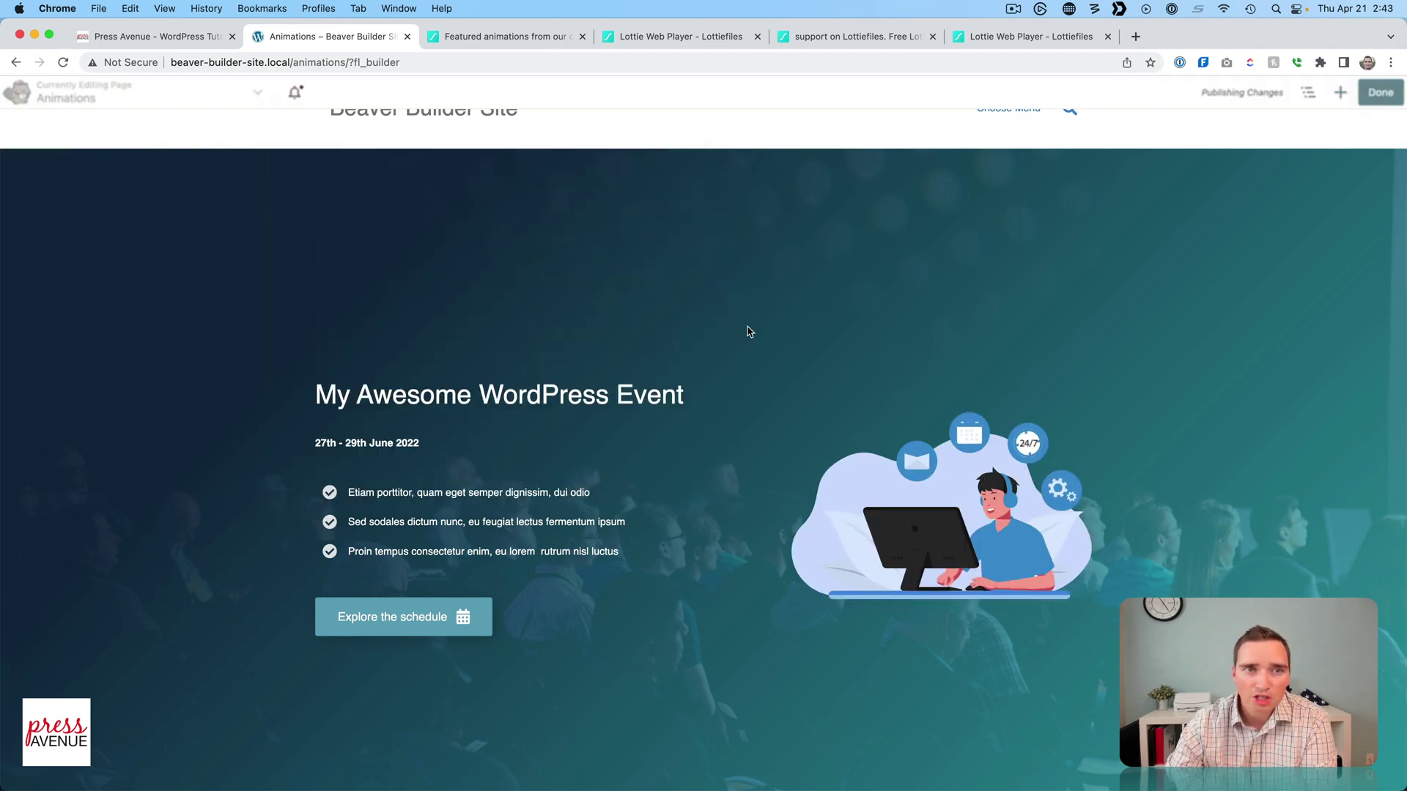
{"action": "scroll", "coordinate": [742, 381], "scroll_direction": "down", "scroll_amount": 3}
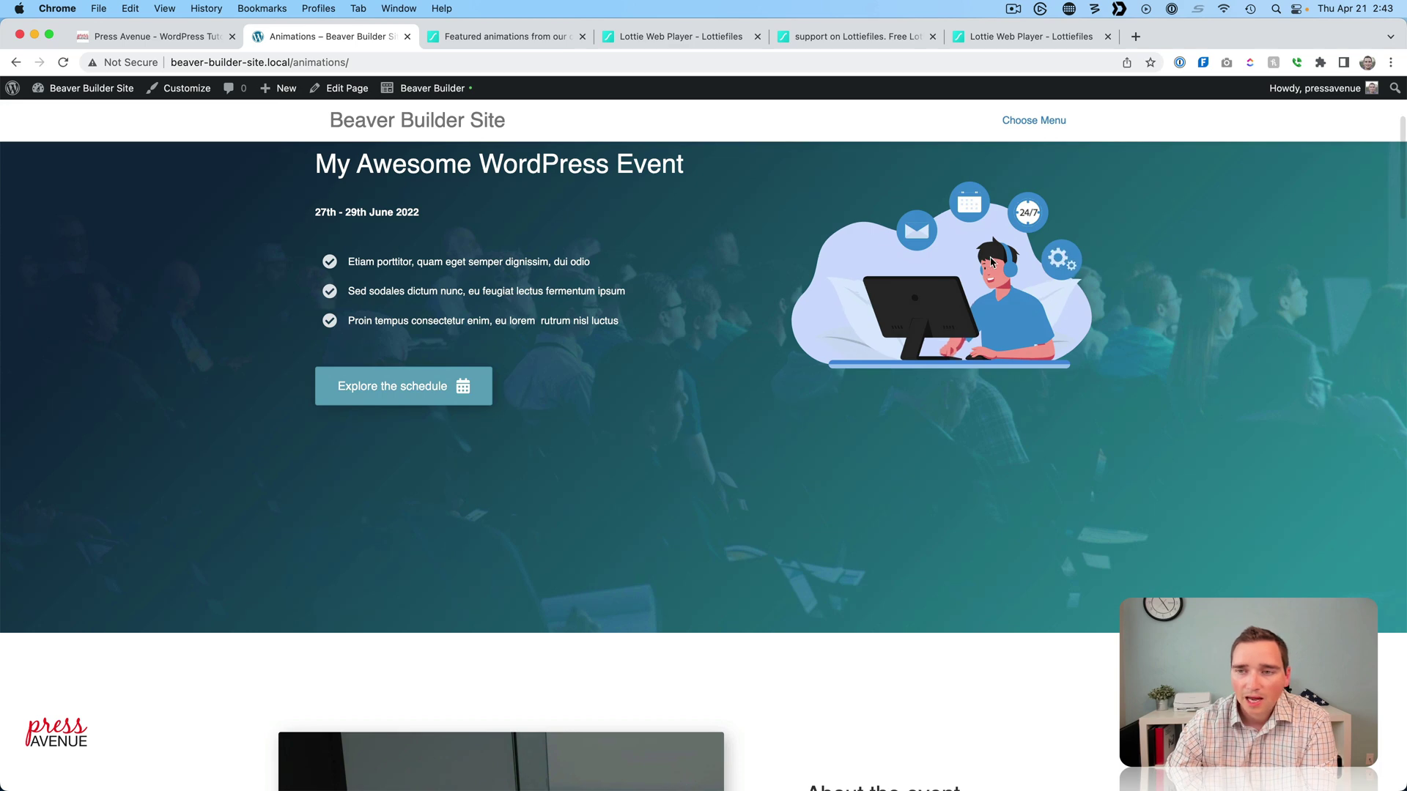
{"action": "scroll", "coordinate": [823, 342], "scroll_direction": "up", "scroll_amount": 3}
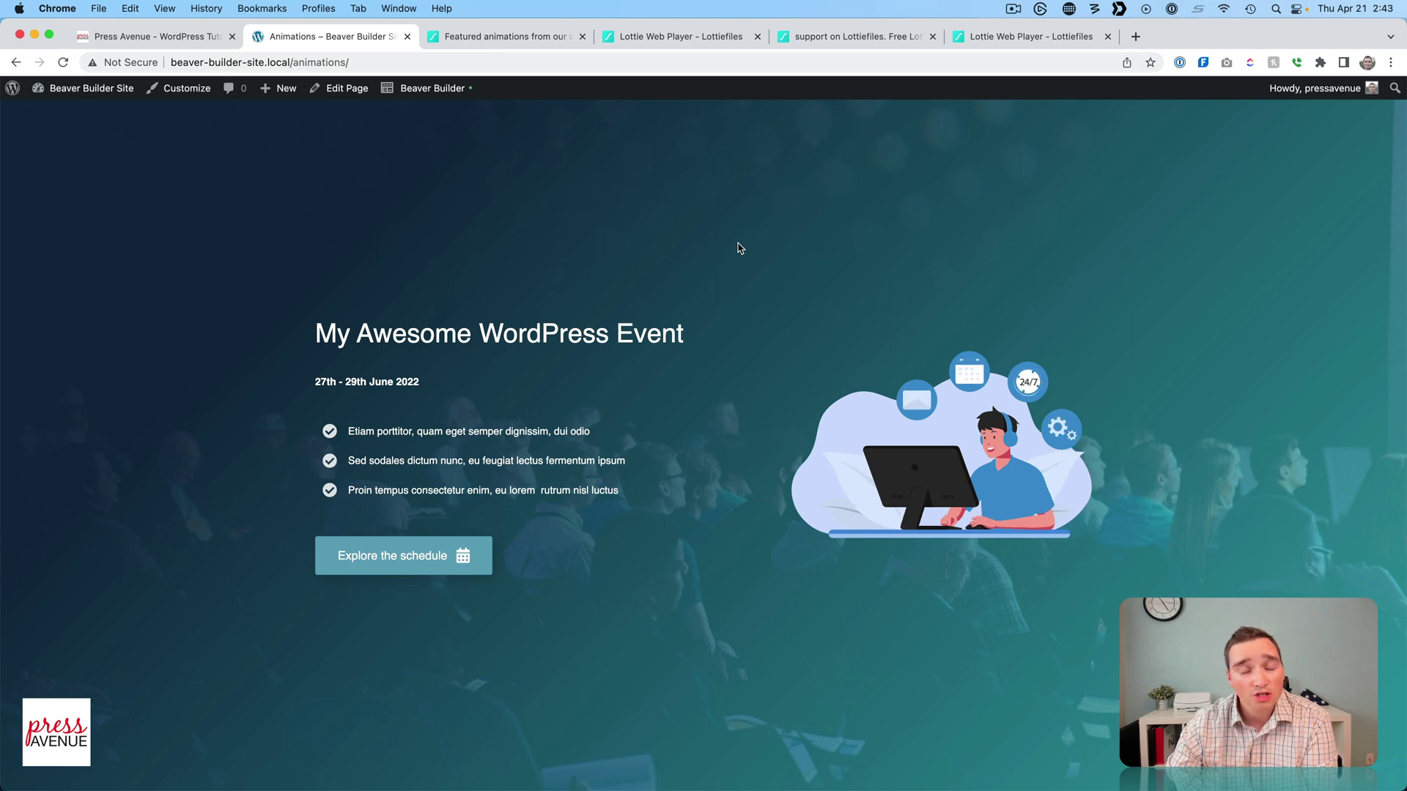
{"action": "scroll", "coordinate": [737, 246], "scroll_direction": "up", "scroll_amount": 3}
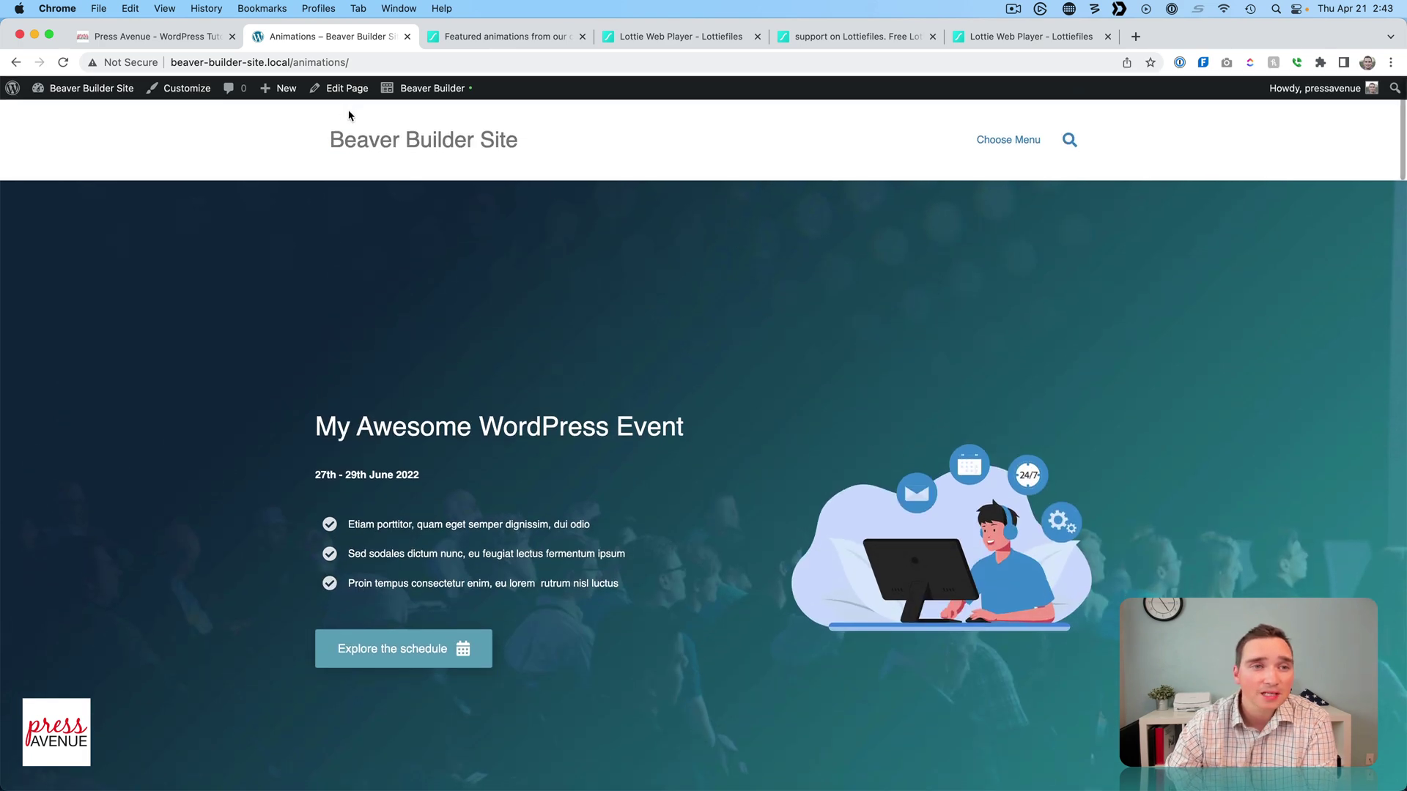
- Create a new page titled 'Other Way' using the standard block editor
{"action": "mouse_move", "coordinate": [283, 90]}
{"action": "left_click", "coordinate": [277, 151]}
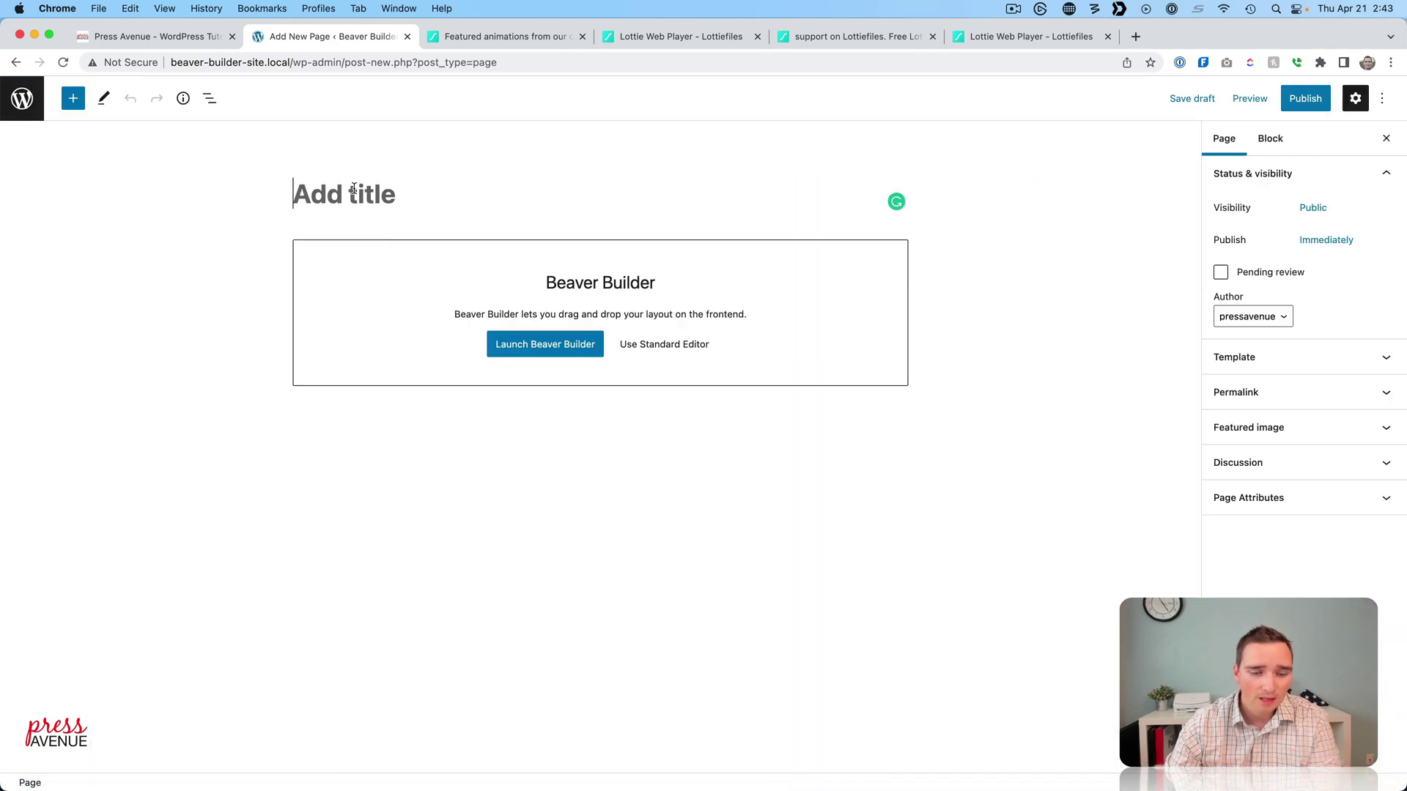
{"action": "left_click", "coordinate": [354, 189]}
{"action": "type", "text": "Other Way"}
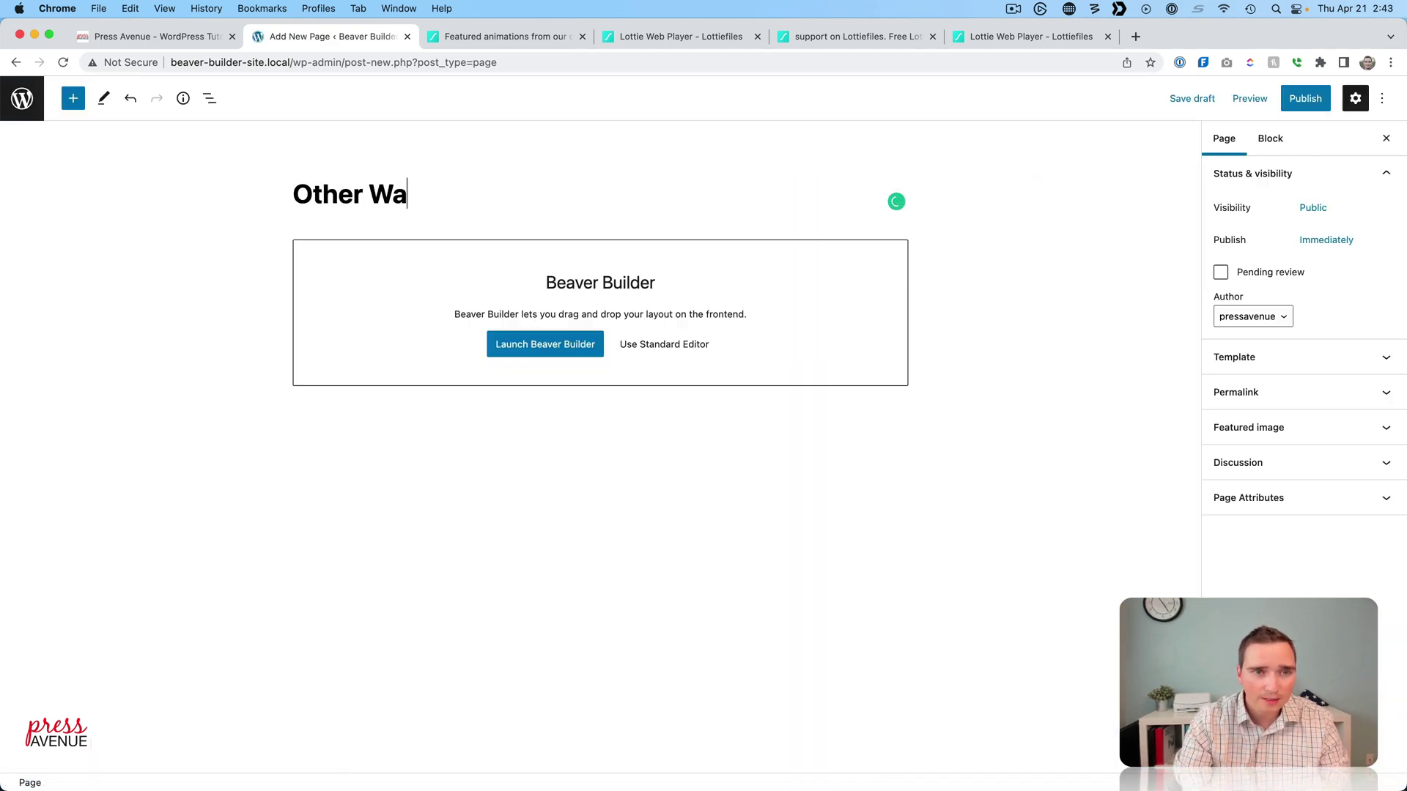
{"action": "left_click", "coordinate": [656, 341]}
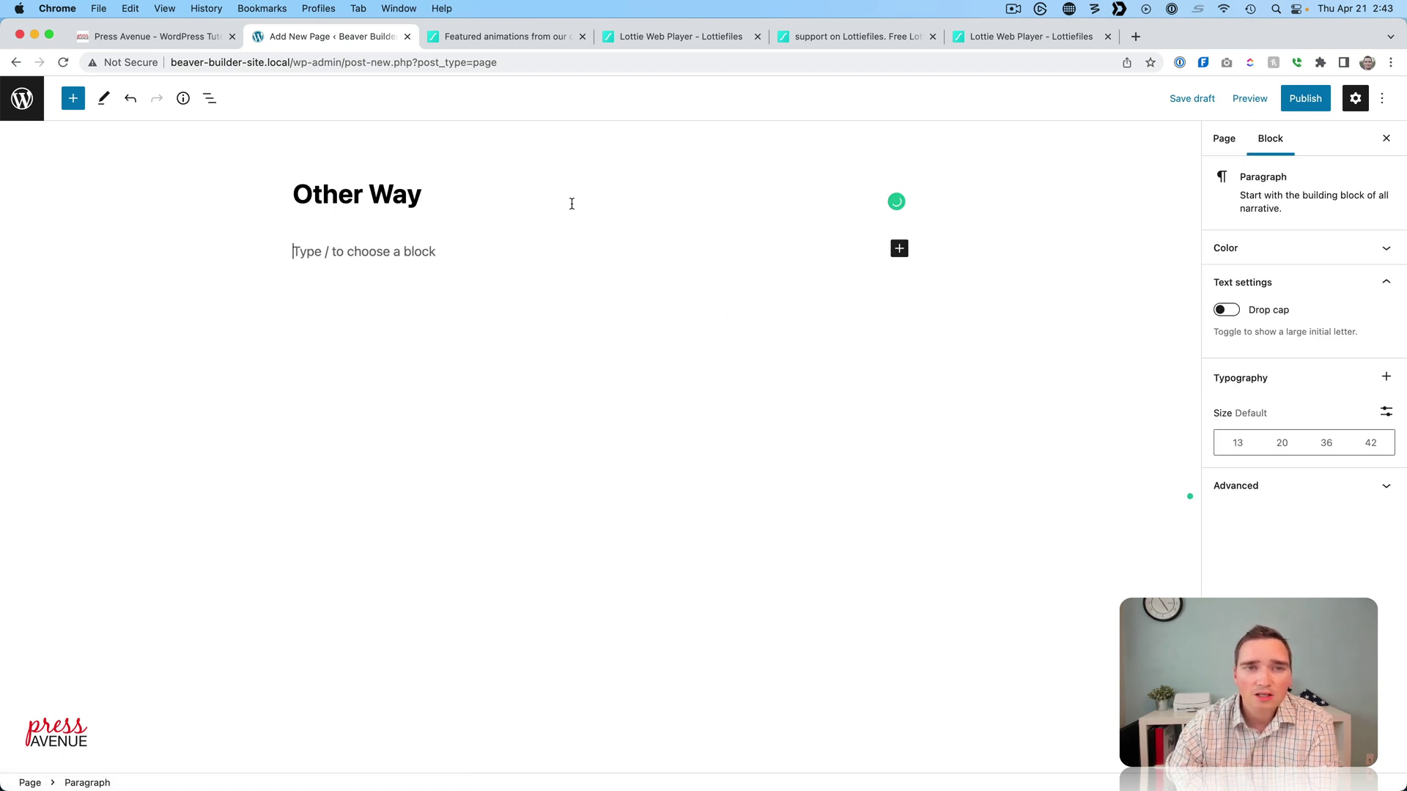
- Copy the support animation's oEmbed URL from LottieFiles
{"action": "left_click", "coordinate": [507, 36]}
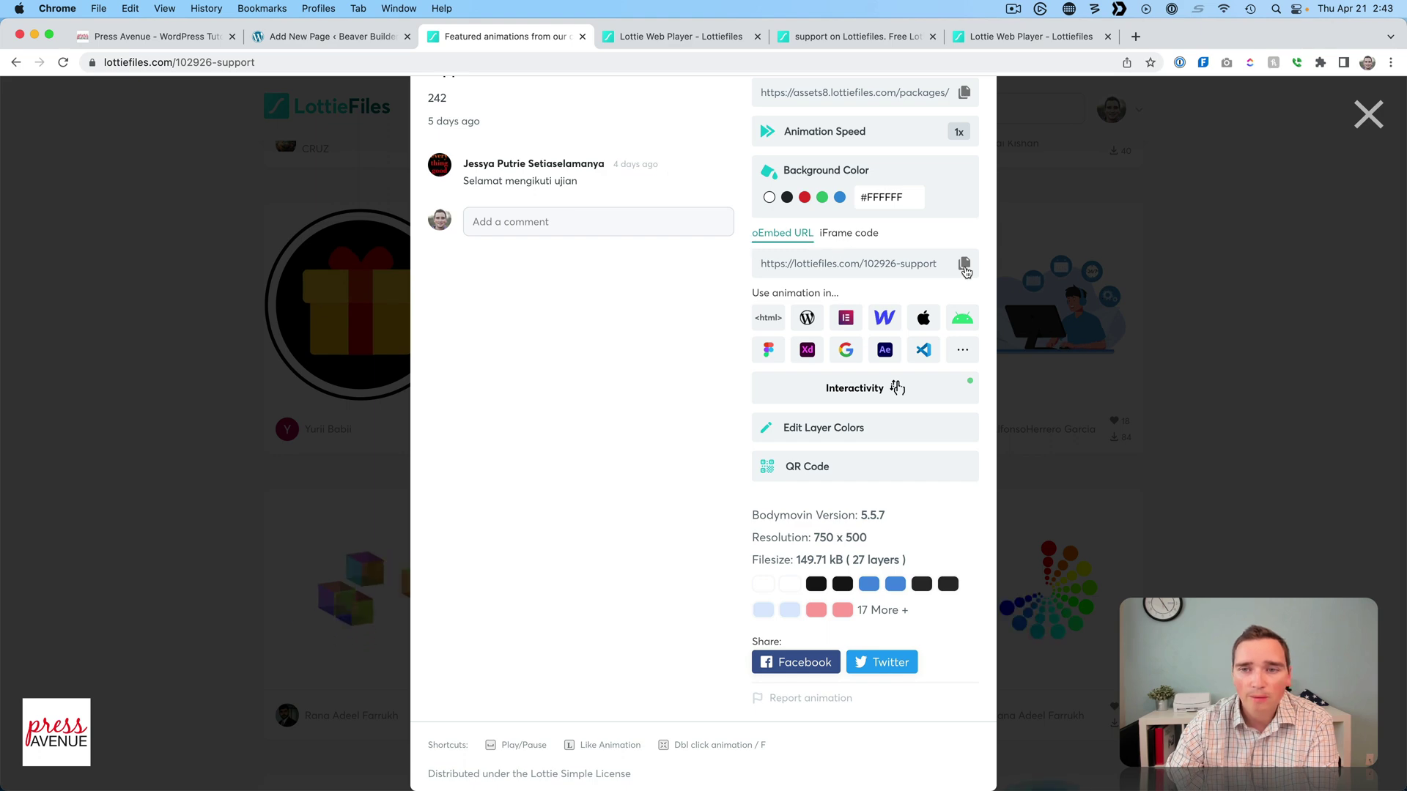
{"action": "scroll", "coordinate": [968, 272], "scroll_direction": "up", "scroll_amount": 5}
{"action": "scroll", "coordinate": [968, 272], "scroll_direction": "up", "scroll_amount": 2}
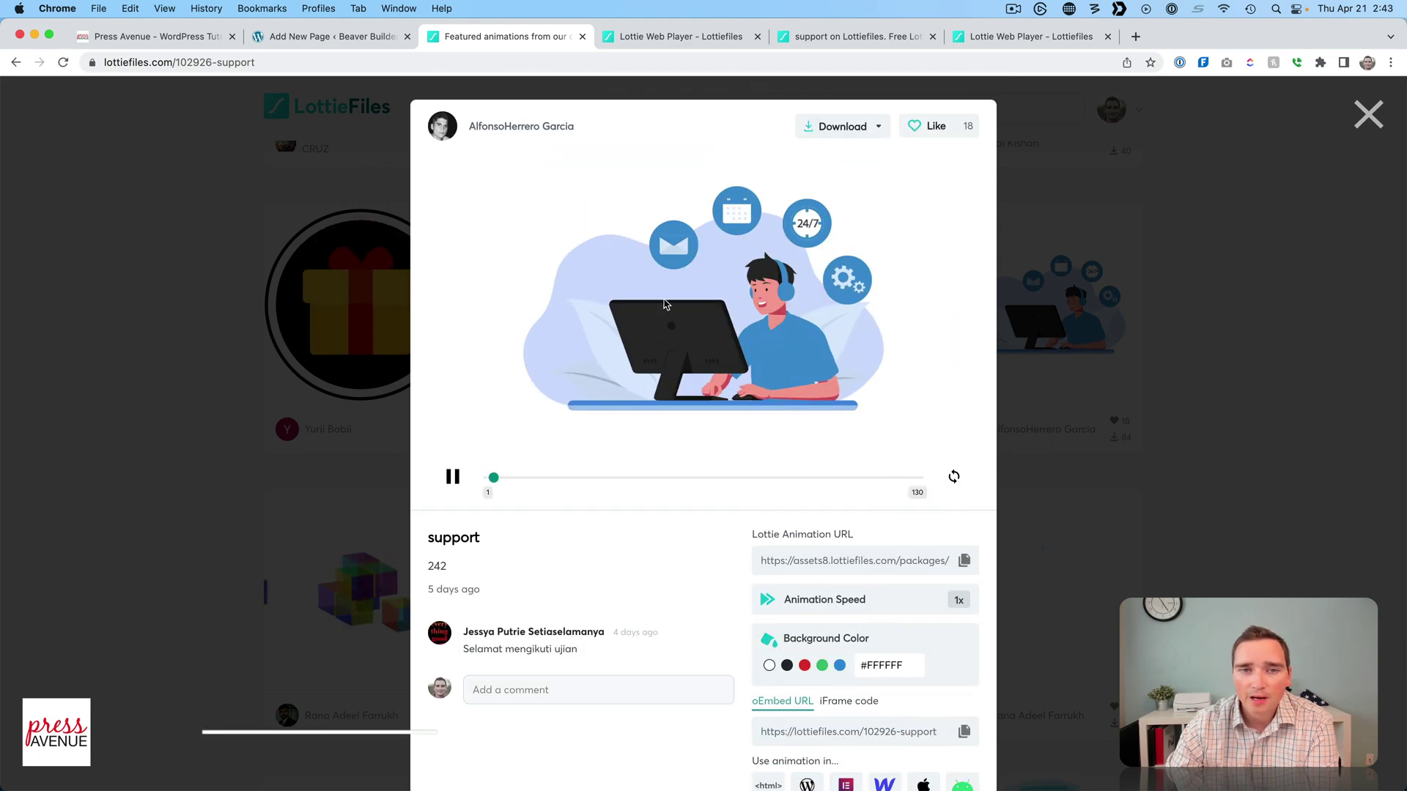
{"action": "scroll", "coordinate": [908, 387], "scroll_direction": "down", "scroll_amount": 3}
{"action": "scroll", "coordinate": [908, 387], "scroll_direction": "down", "scroll_amount": 1}
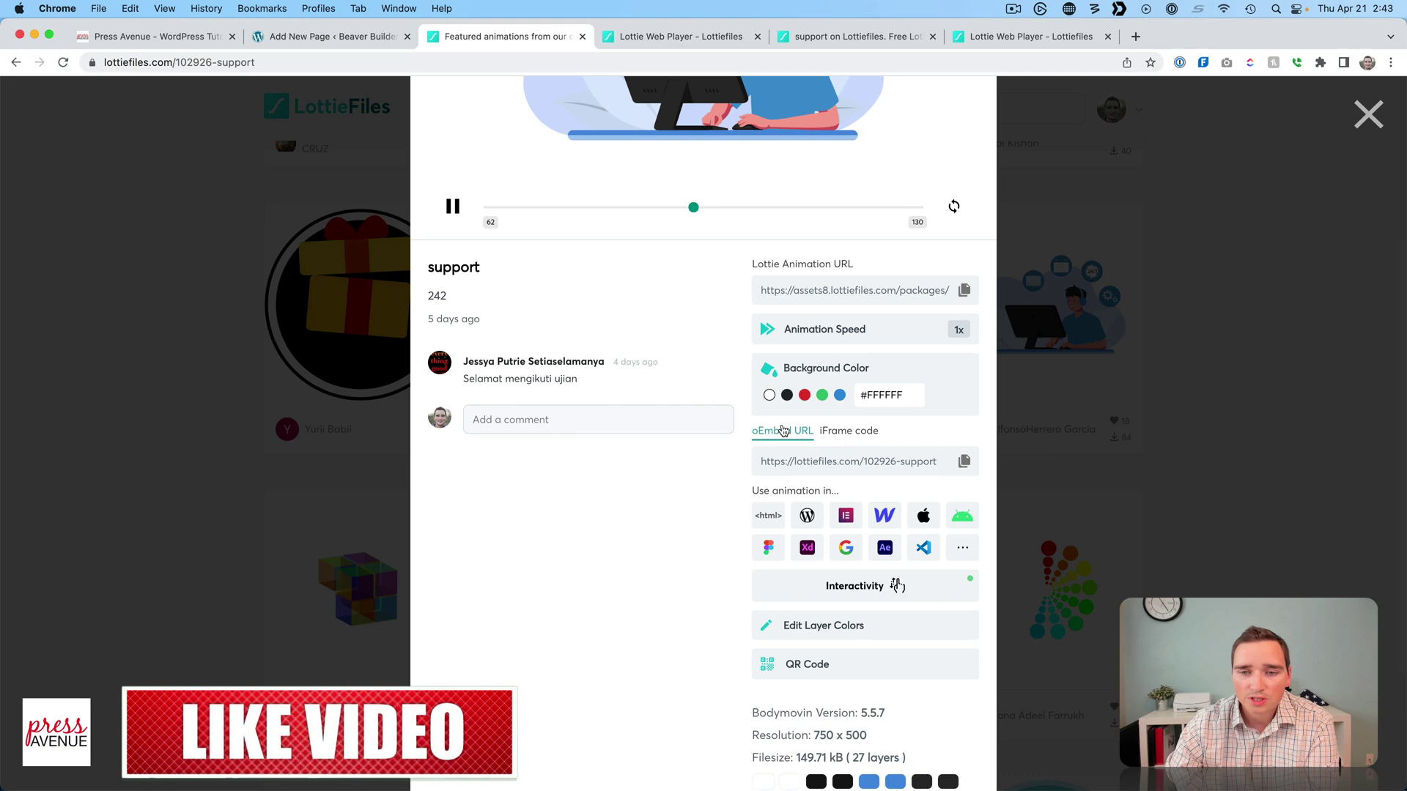
{"action": "left_click", "coordinate": [964, 462]}
{"action": "left_click", "coordinate": [335, 43]}
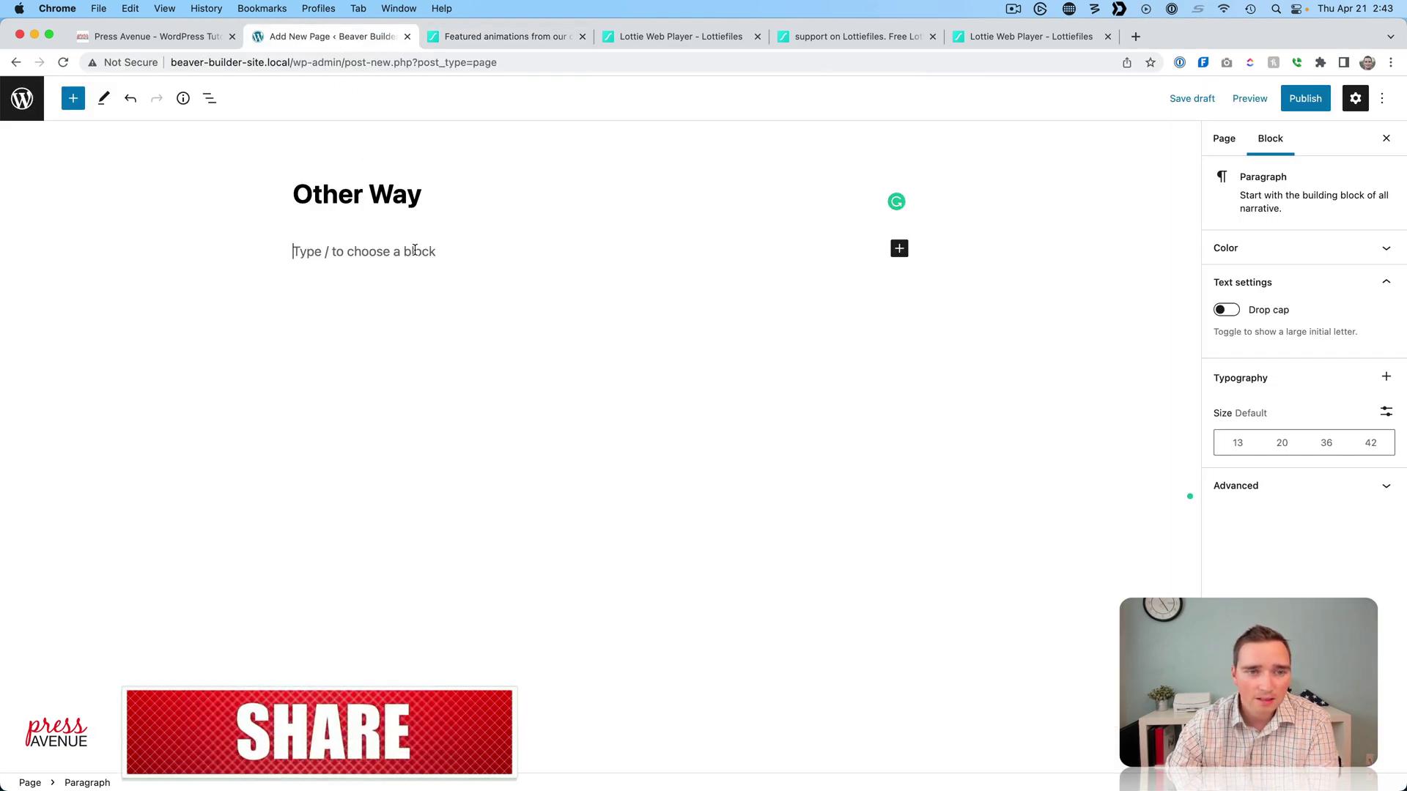
{"action": "key", "text": "super+v"}
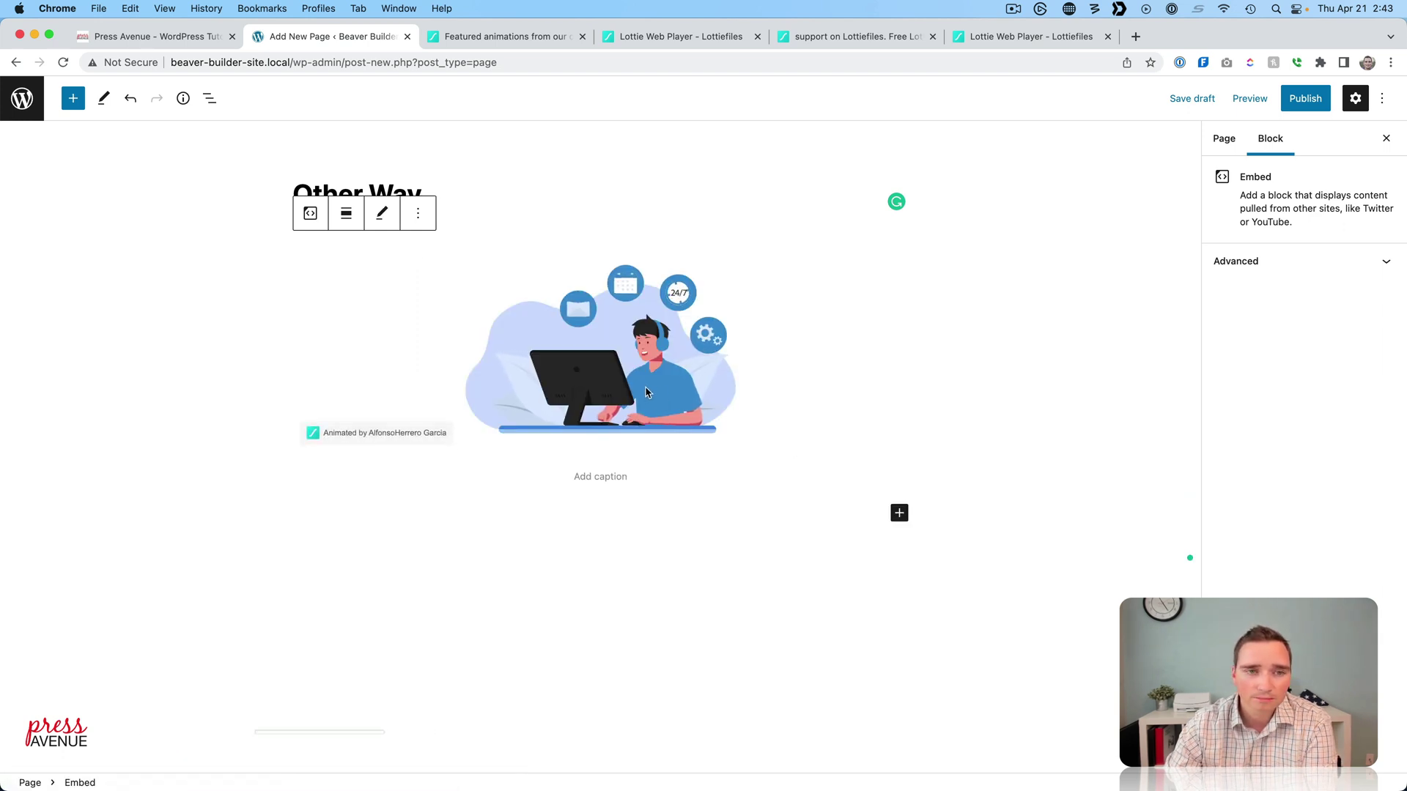
{"action": "left_click", "coordinate": [382, 214]}
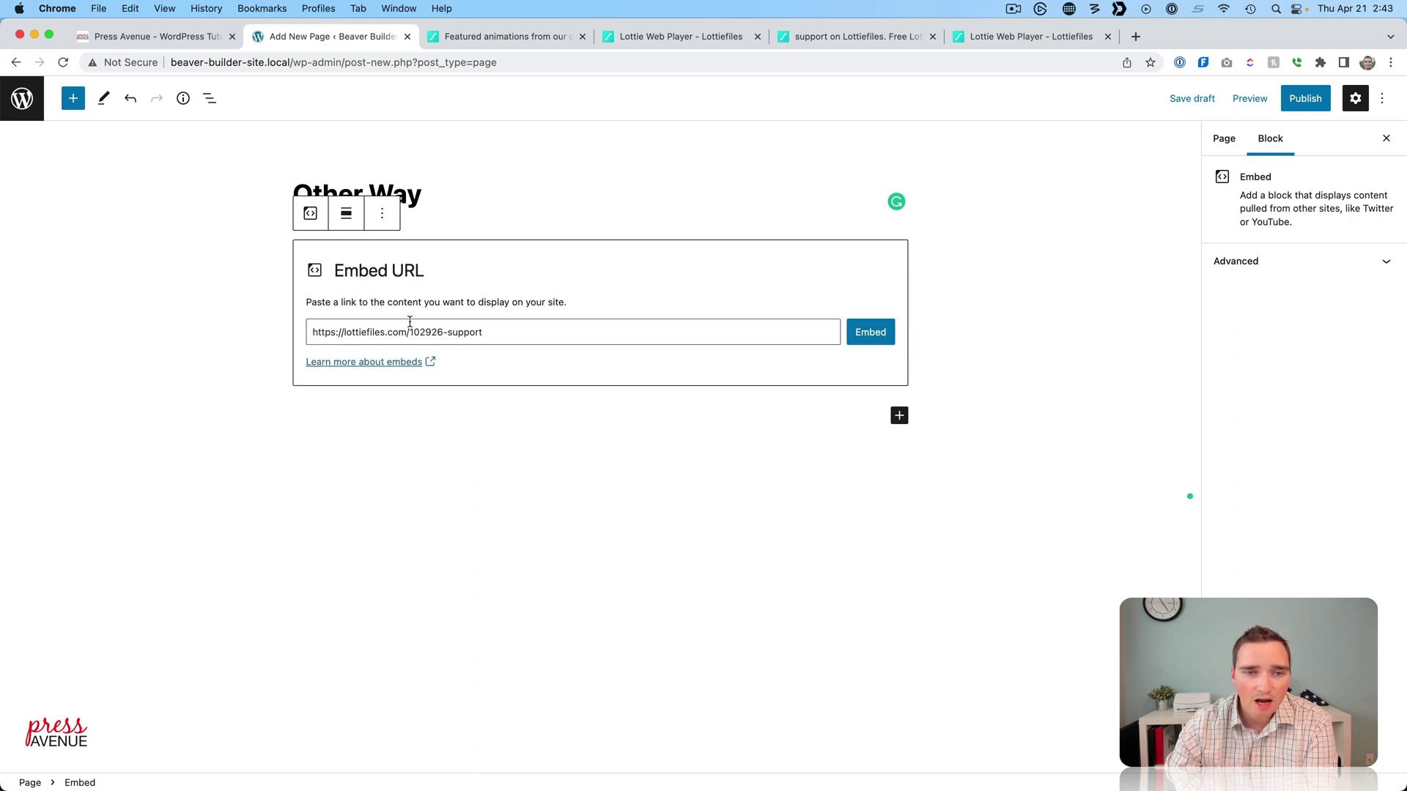
{"action": "left_click", "coordinate": [880, 331]}
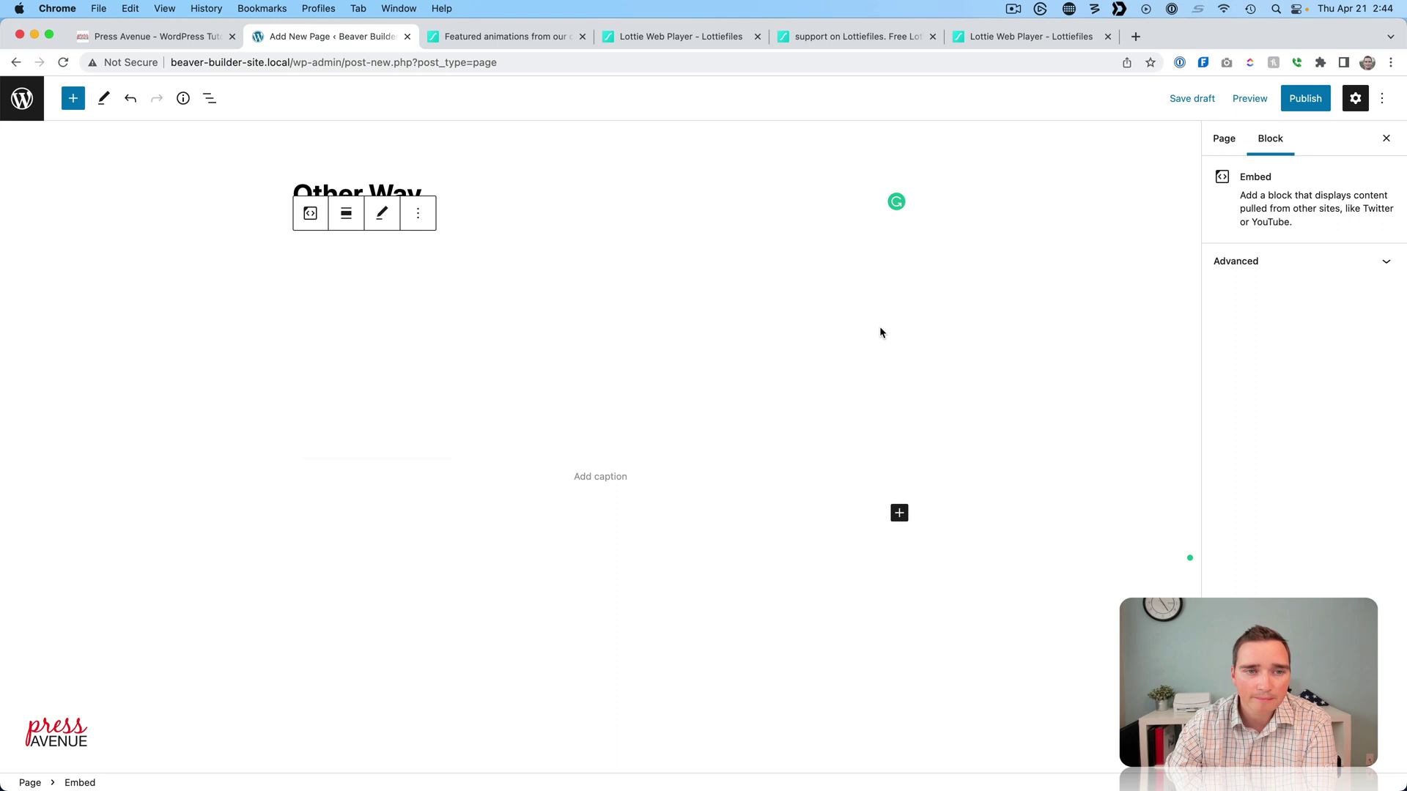
{"action": "left_click", "coordinate": [310, 216]}
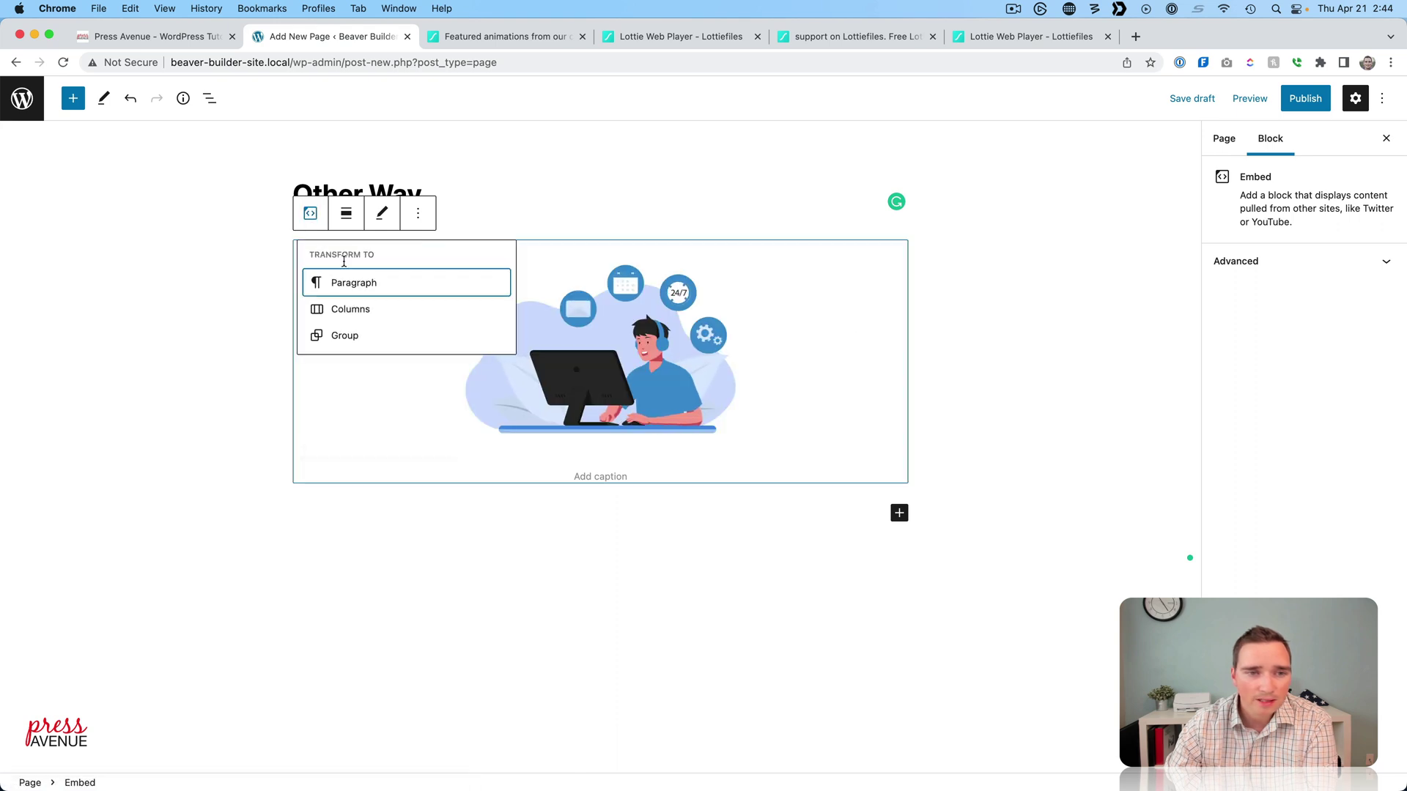
{"action": "left_click", "coordinate": [383, 217]}
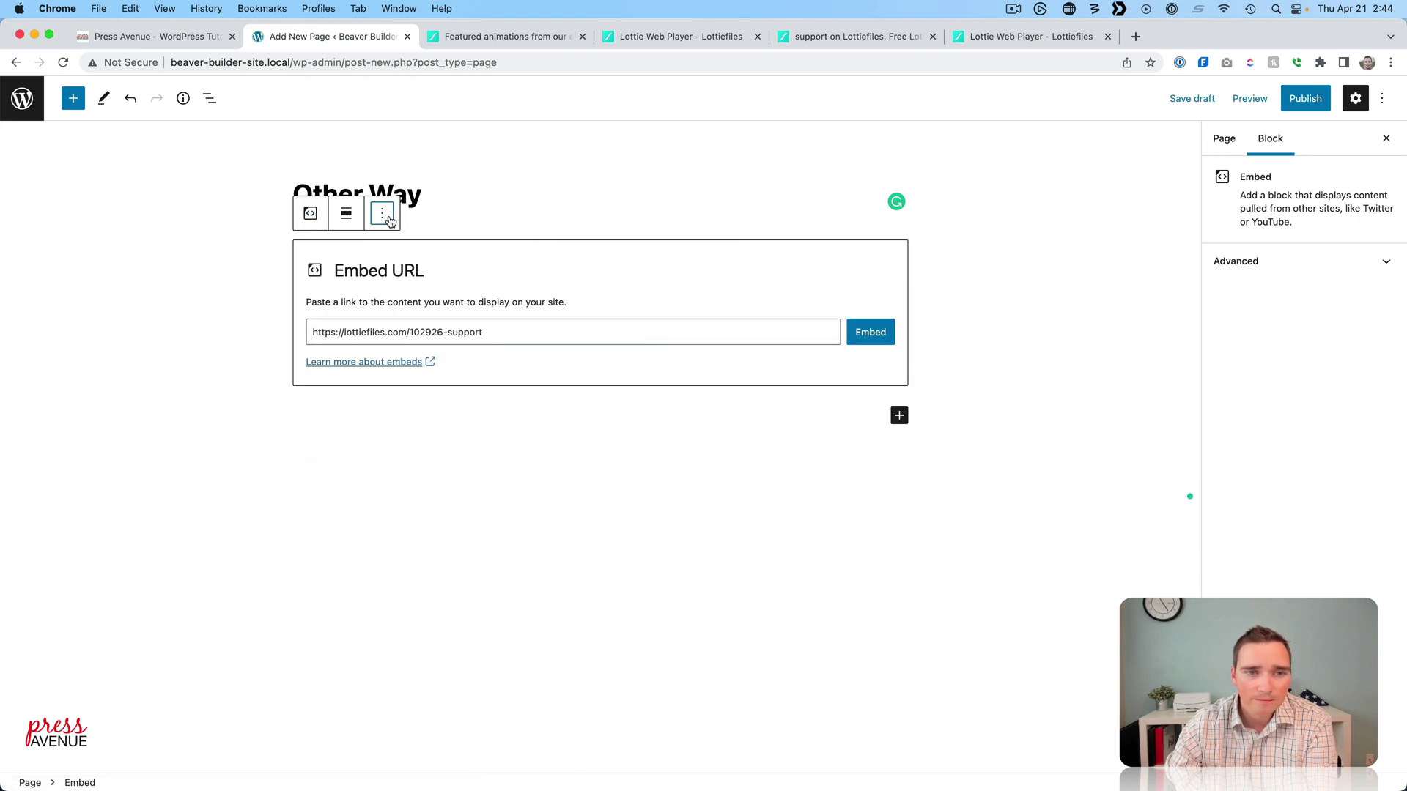
- Switch the embed block to Edit as HTML and copy the Lottie Web Player code from LottieFiles
{"action": "left_click", "coordinate": [383, 214]}
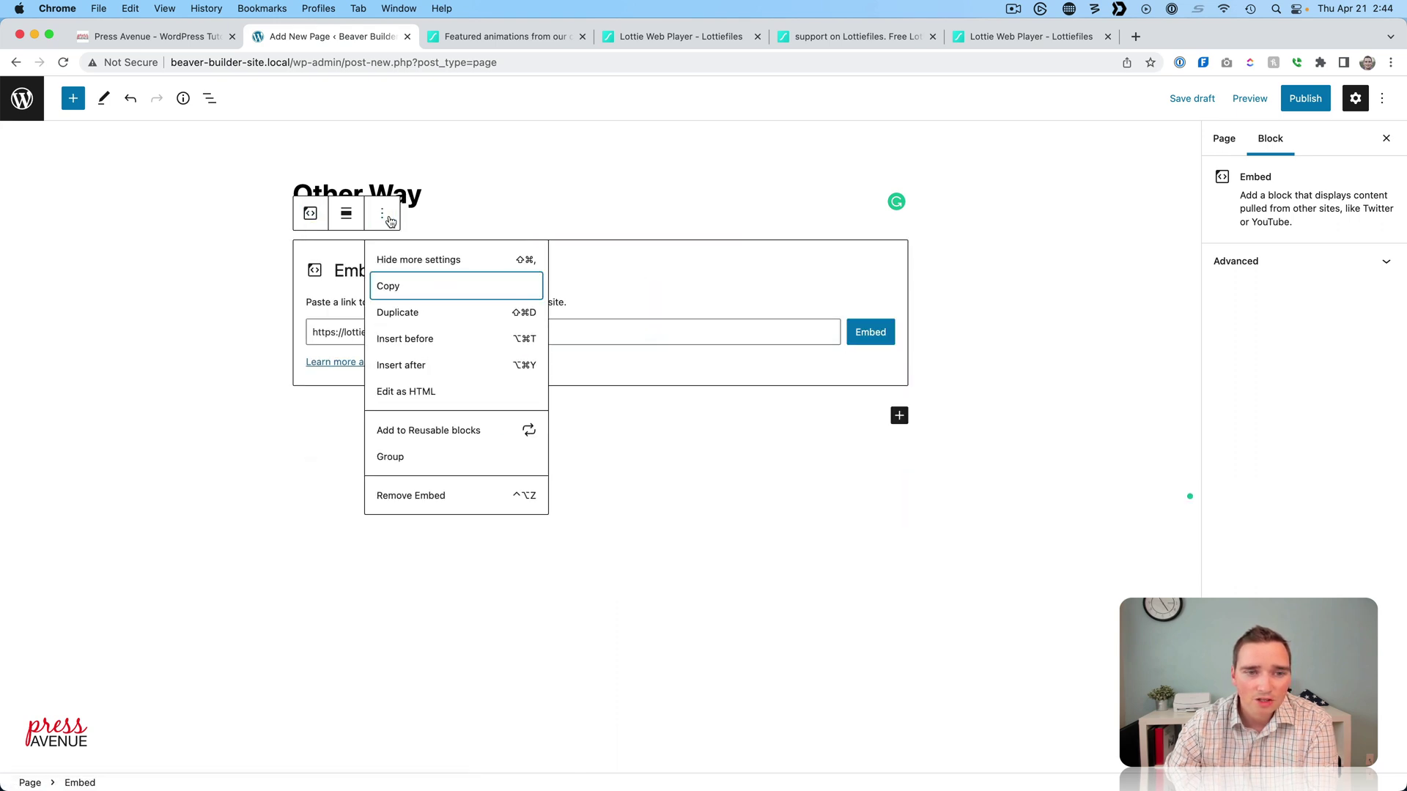
{"action": "left_click", "coordinate": [460, 395]}
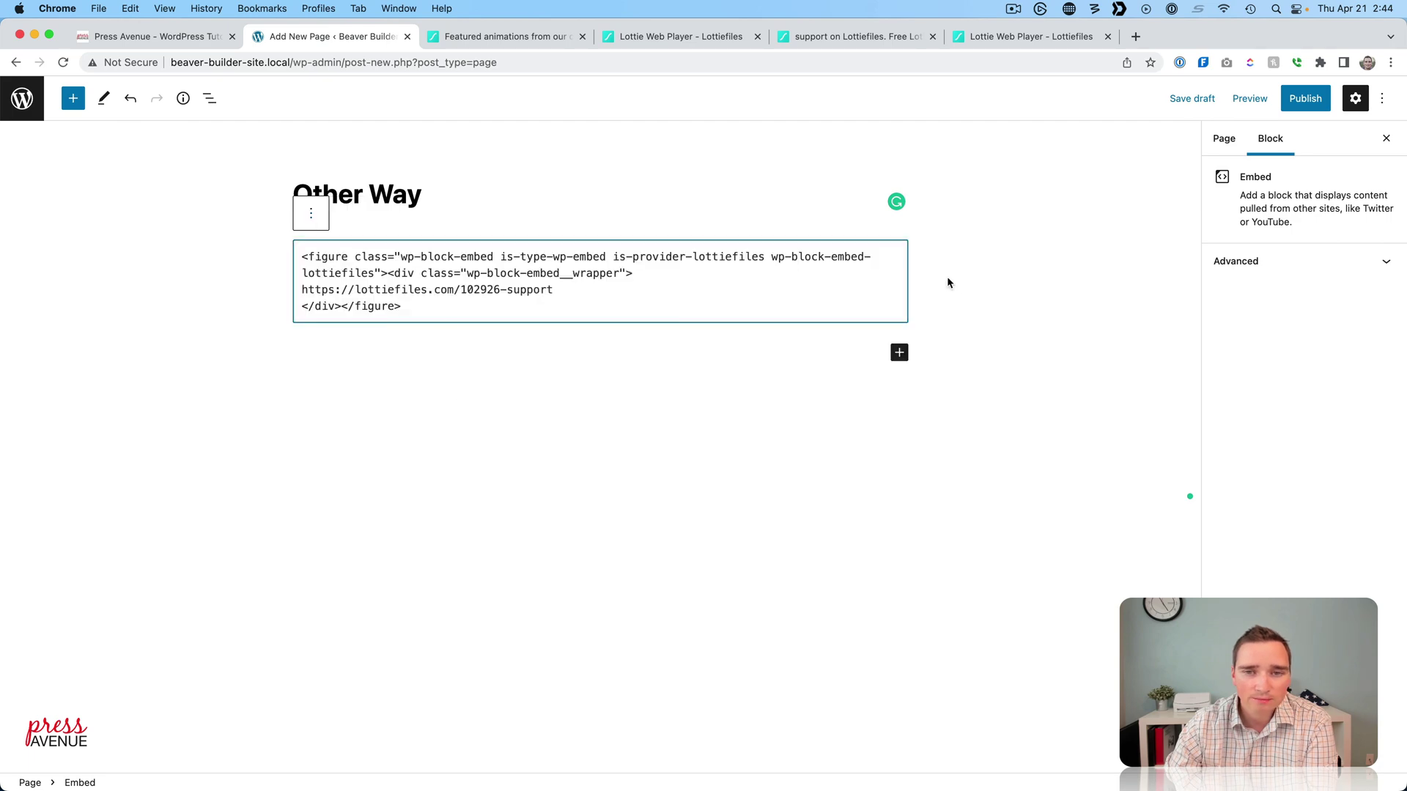
{"action": "left_click", "coordinate": [529, 38]}
{"action": "left_click", "coordinate": [631, 37]}
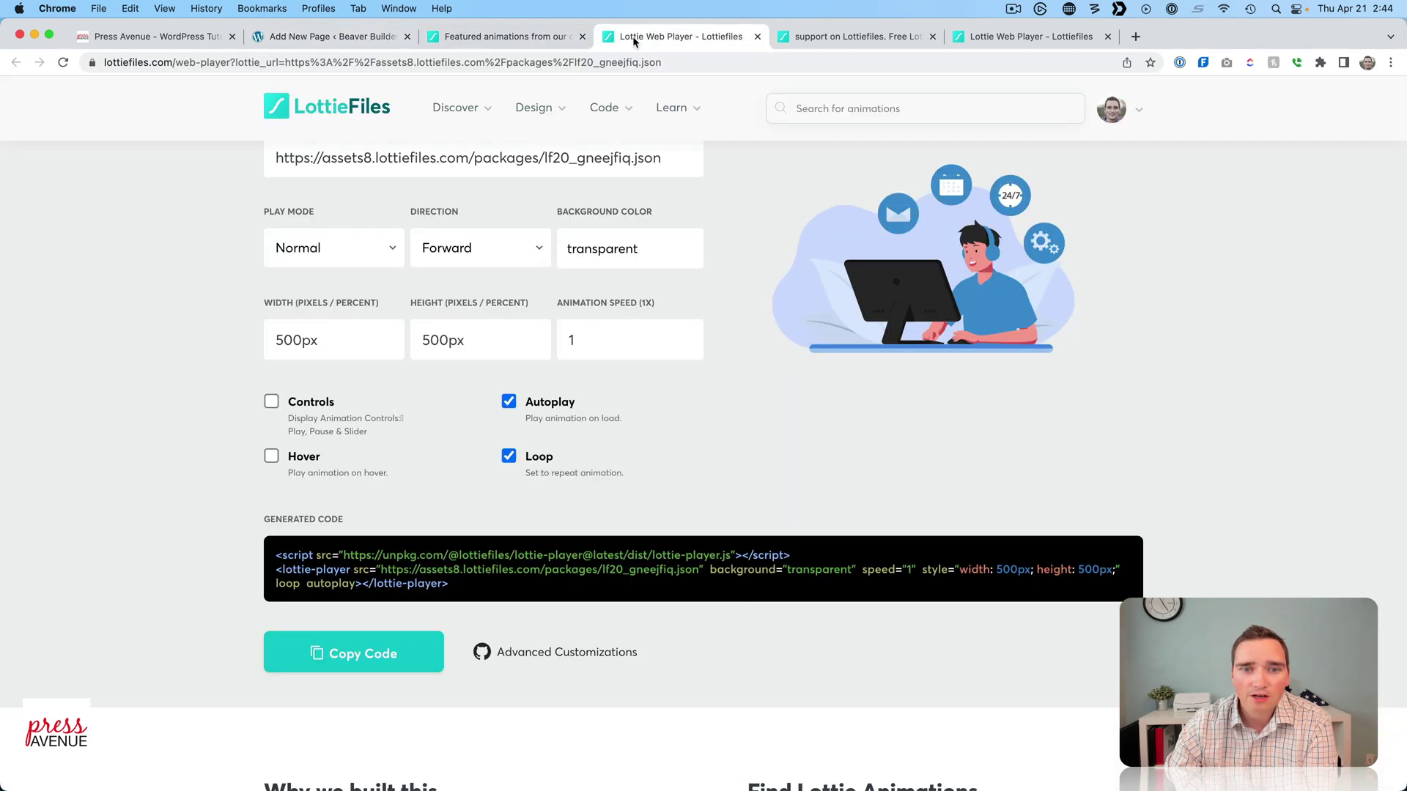
{"action": "scroll", "coordinate": [440, 587], "scroll_direction": "down", "scroll_amount": 1}
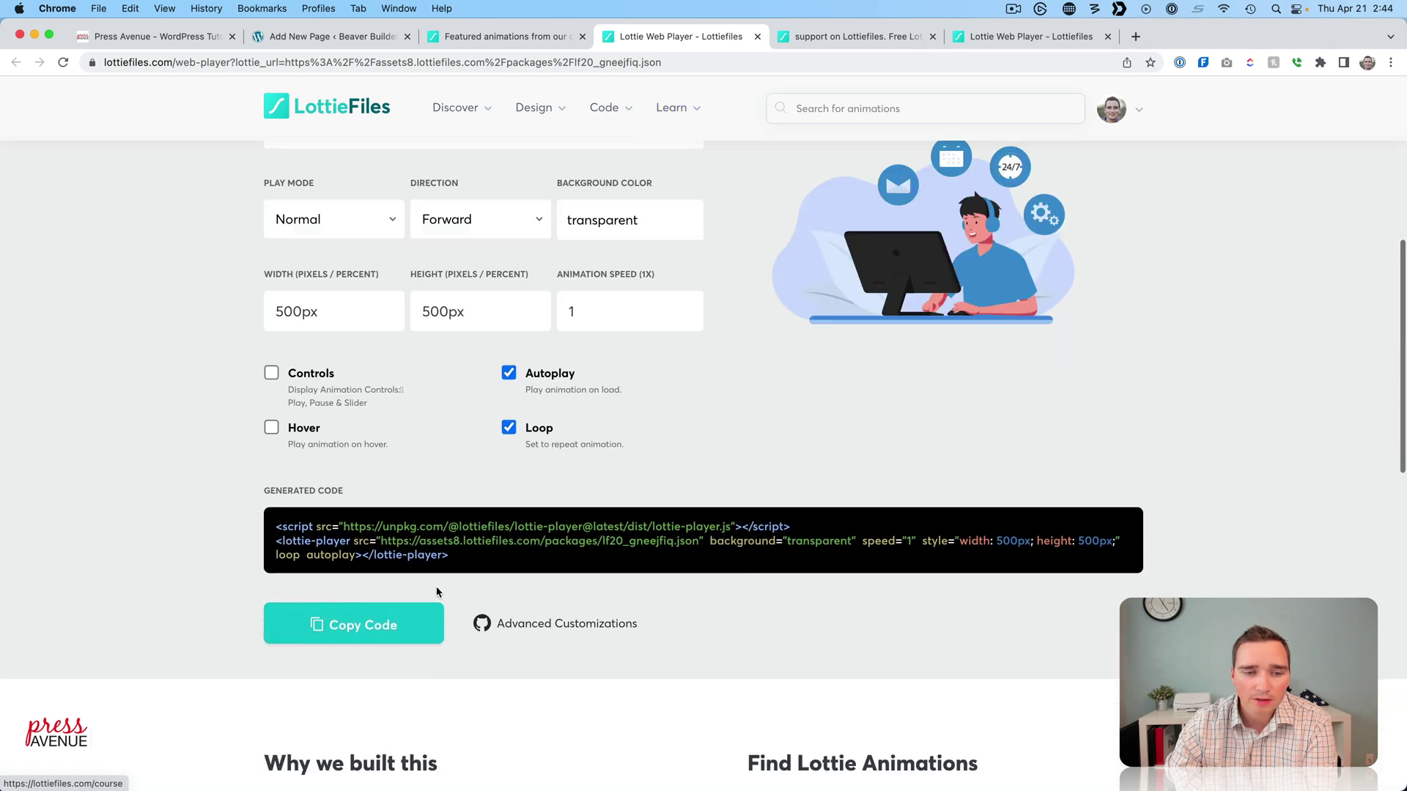
{"action": "left_click", "coordinate": [399, 622]}
- Replace the block's HTML with the lottie-player code, attempt recovery, then remove the failed Embed block
{"action": "left_click", "coordinate": [327, 36]}
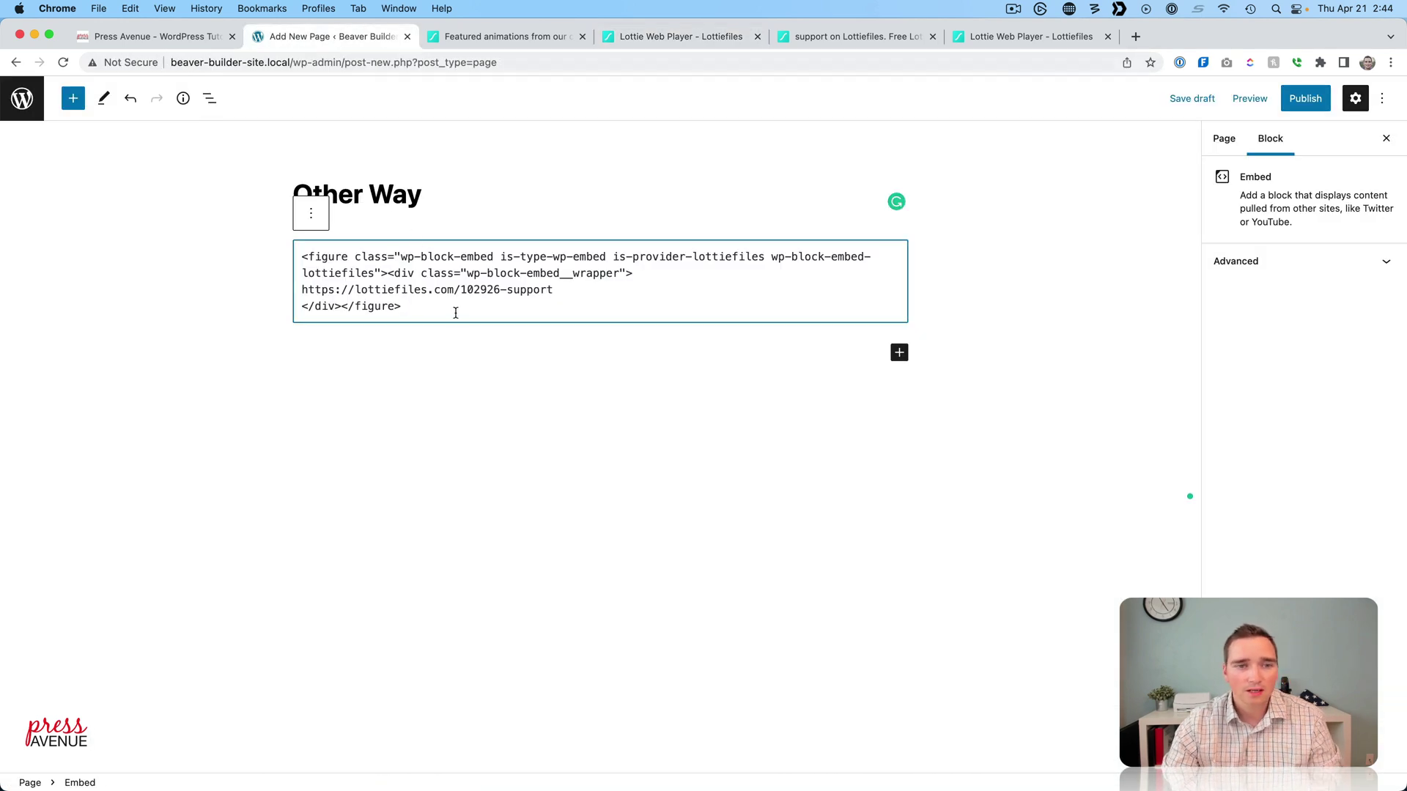
{"action": "left_click", "coordinate": [451, 291]}
{"action": "key", "text": "super+v"}
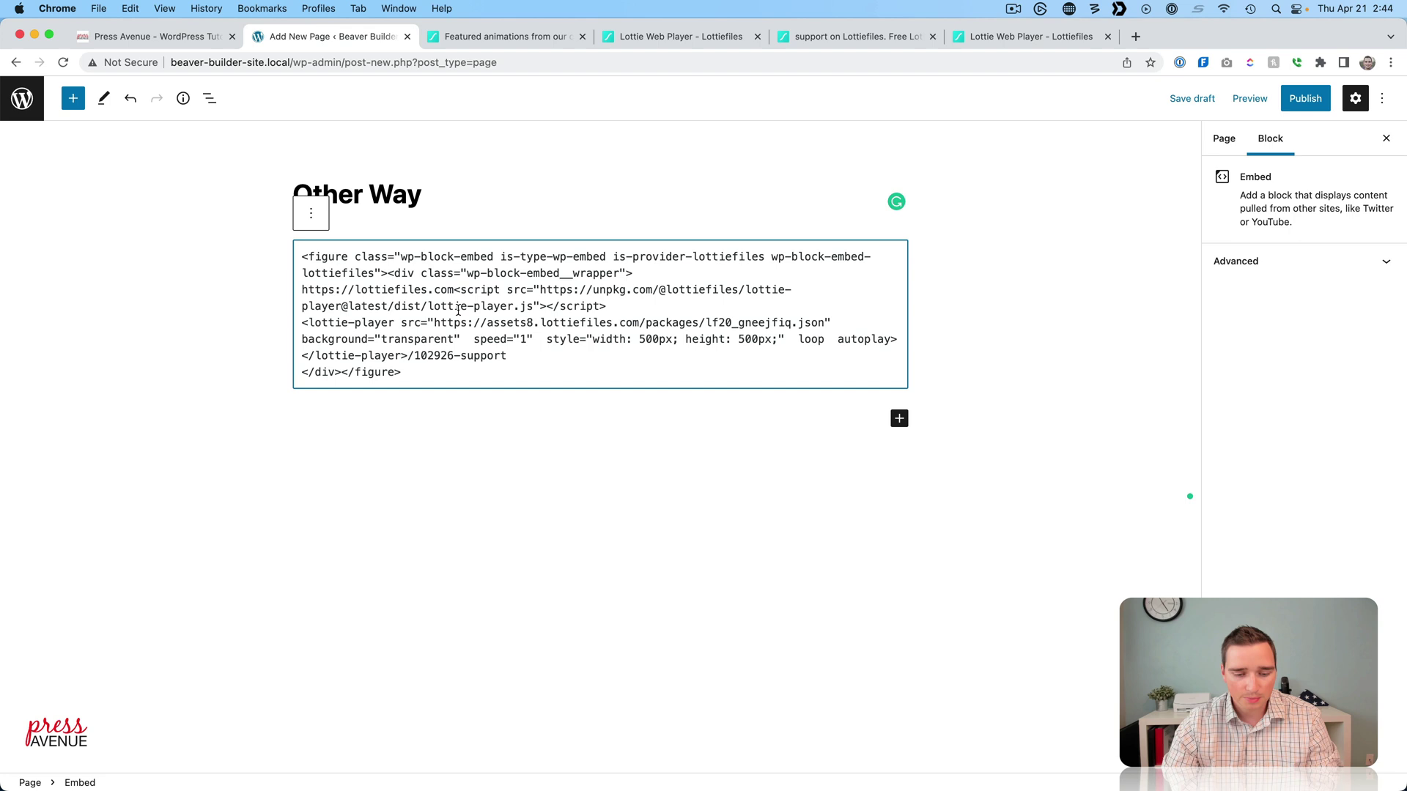
{"action": "key", "text": "super+a"}
{"action": "key", "text": "super+v"}
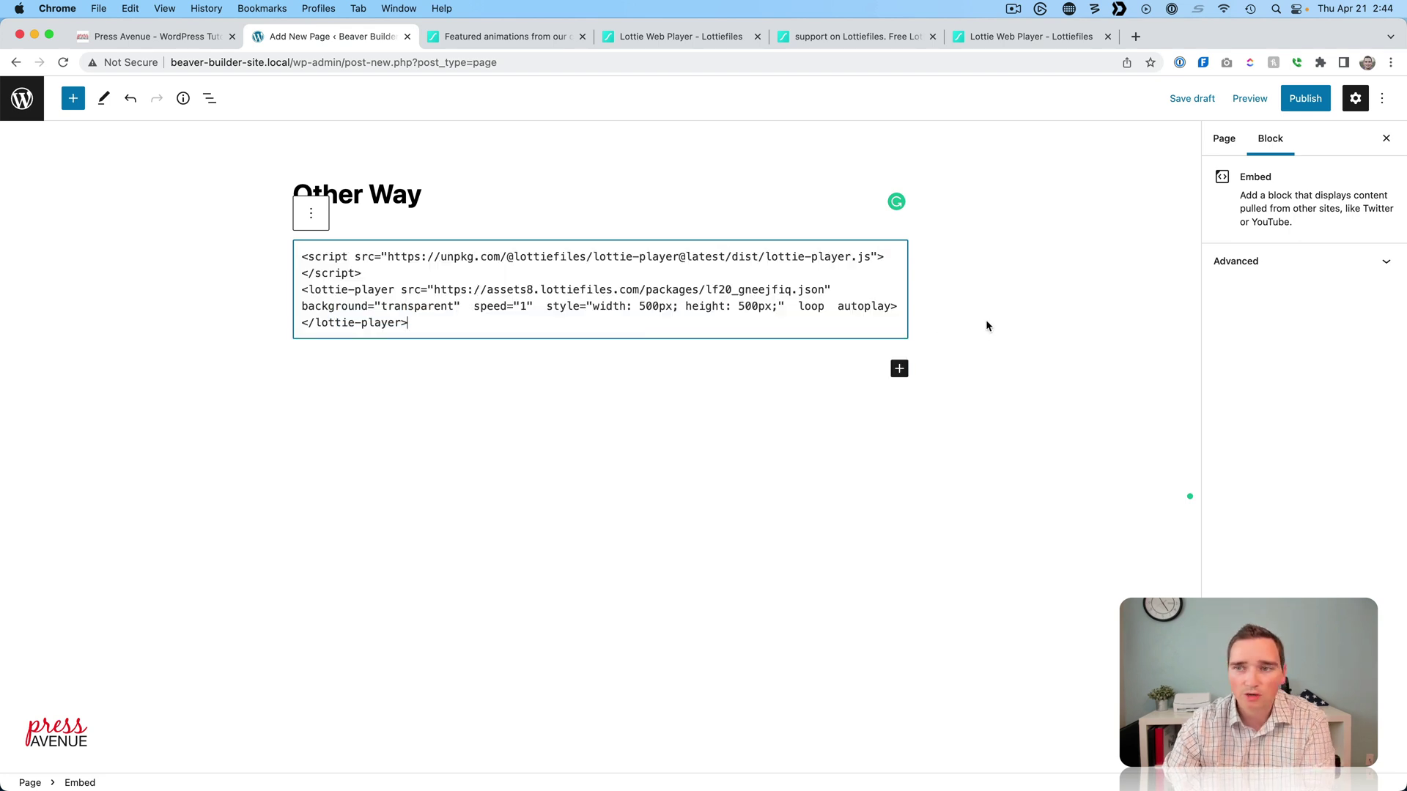
{"action": "left_click", "coordinate": [1020, 306]}
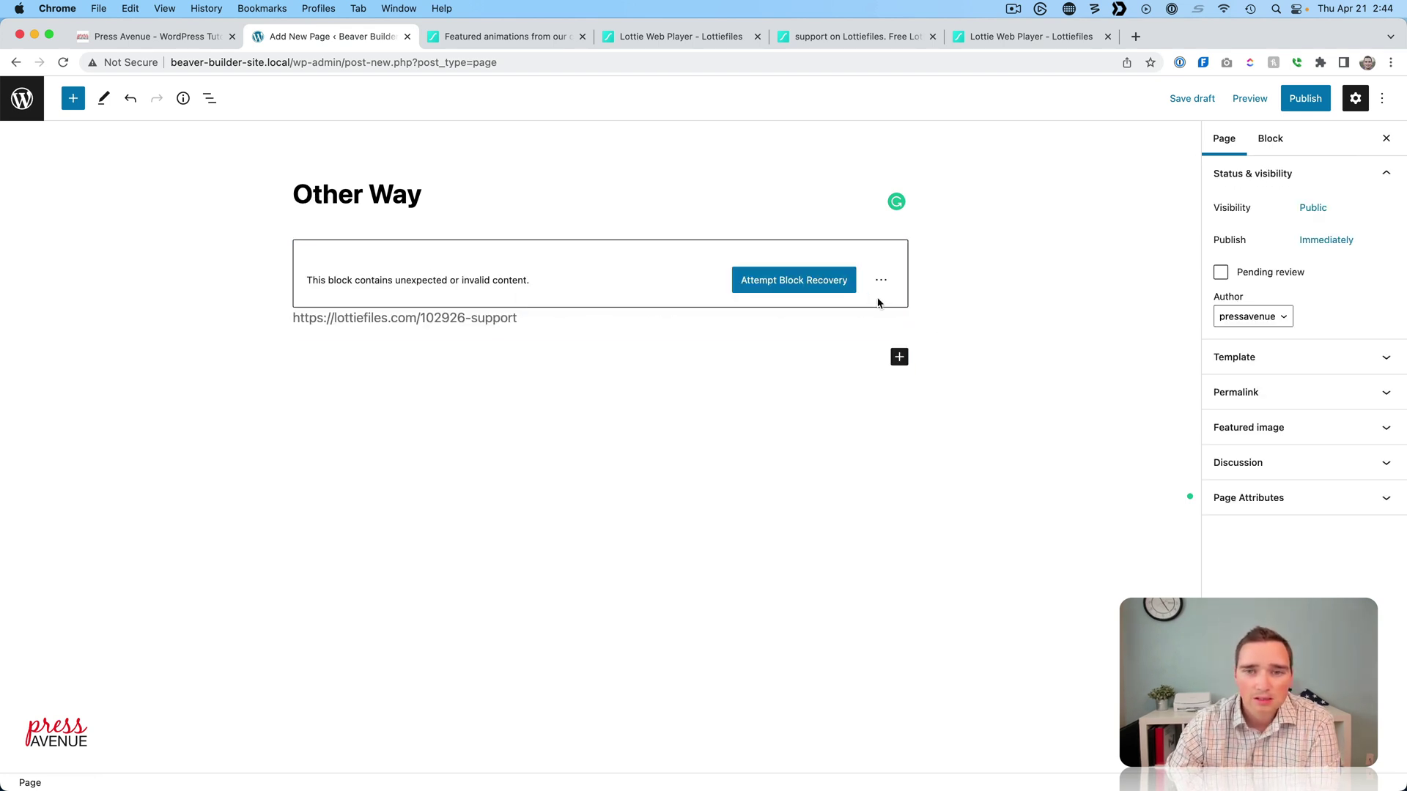
{"action": "left_click", "coordinate": [800, 280]}
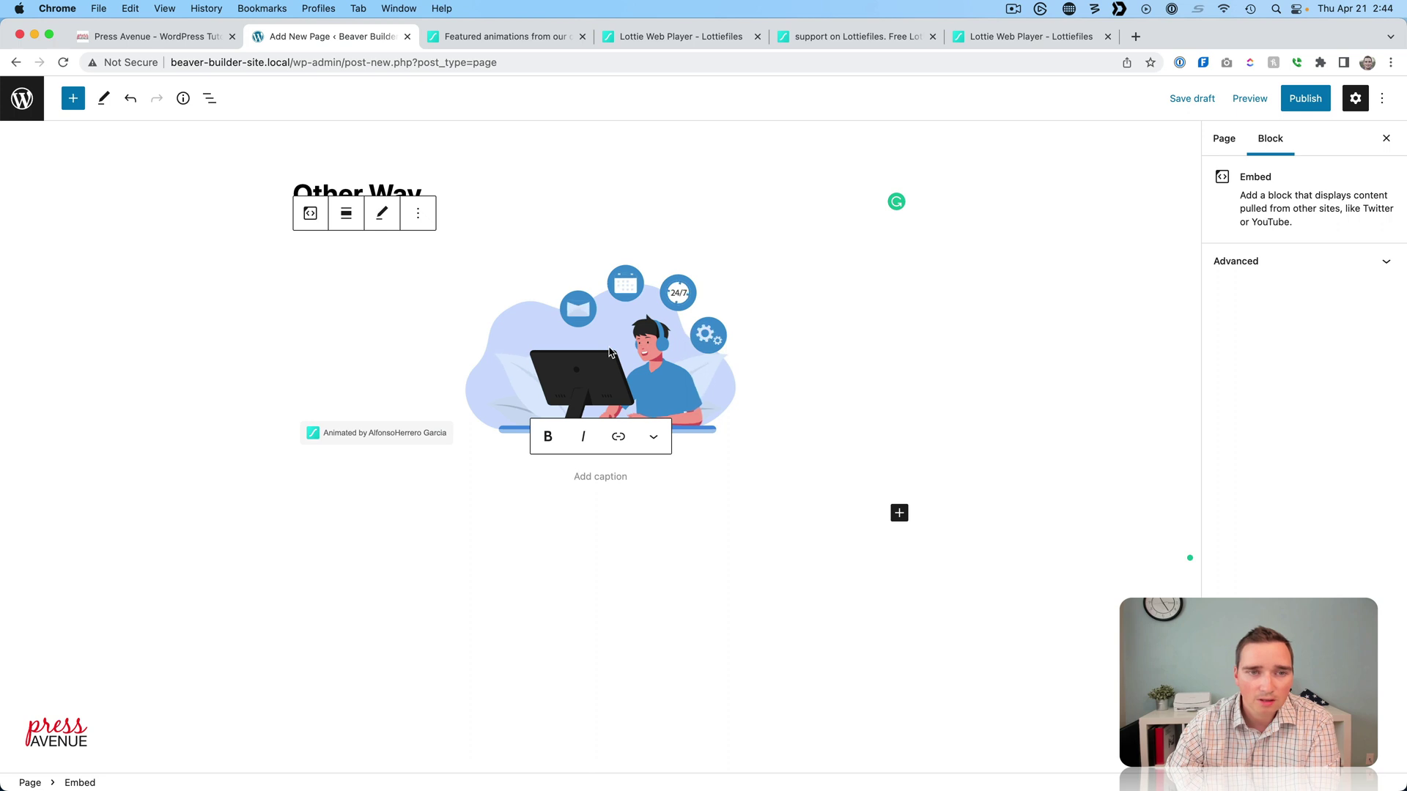
{"action": "left_click", "coordinate": [420, 214]}
{"action": "left_click", "coordinate": [474, 496]}
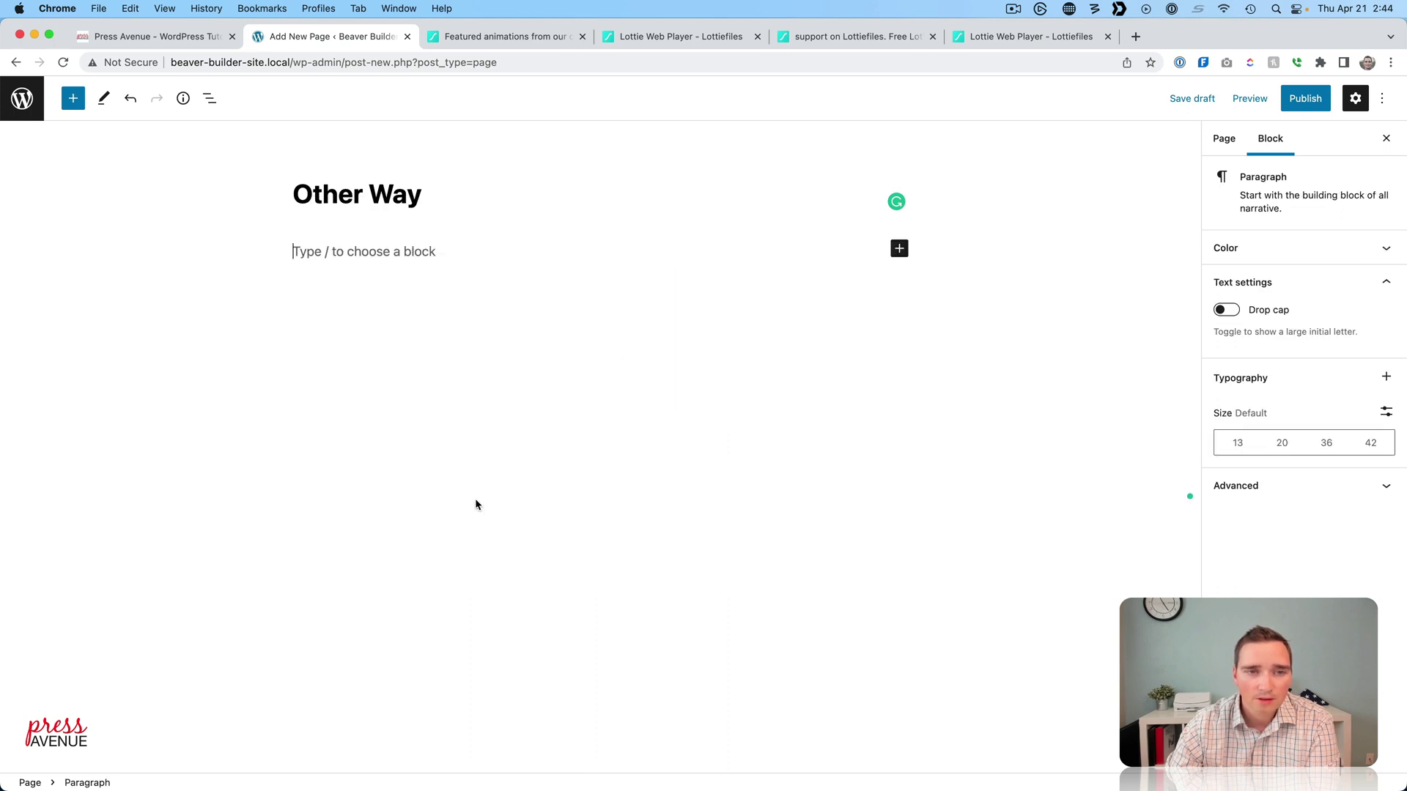
- Add a Custom HTML block with the pasted lottie-player code and preview the animation
{"action": "left_click", "coordinate": [847, 248]}
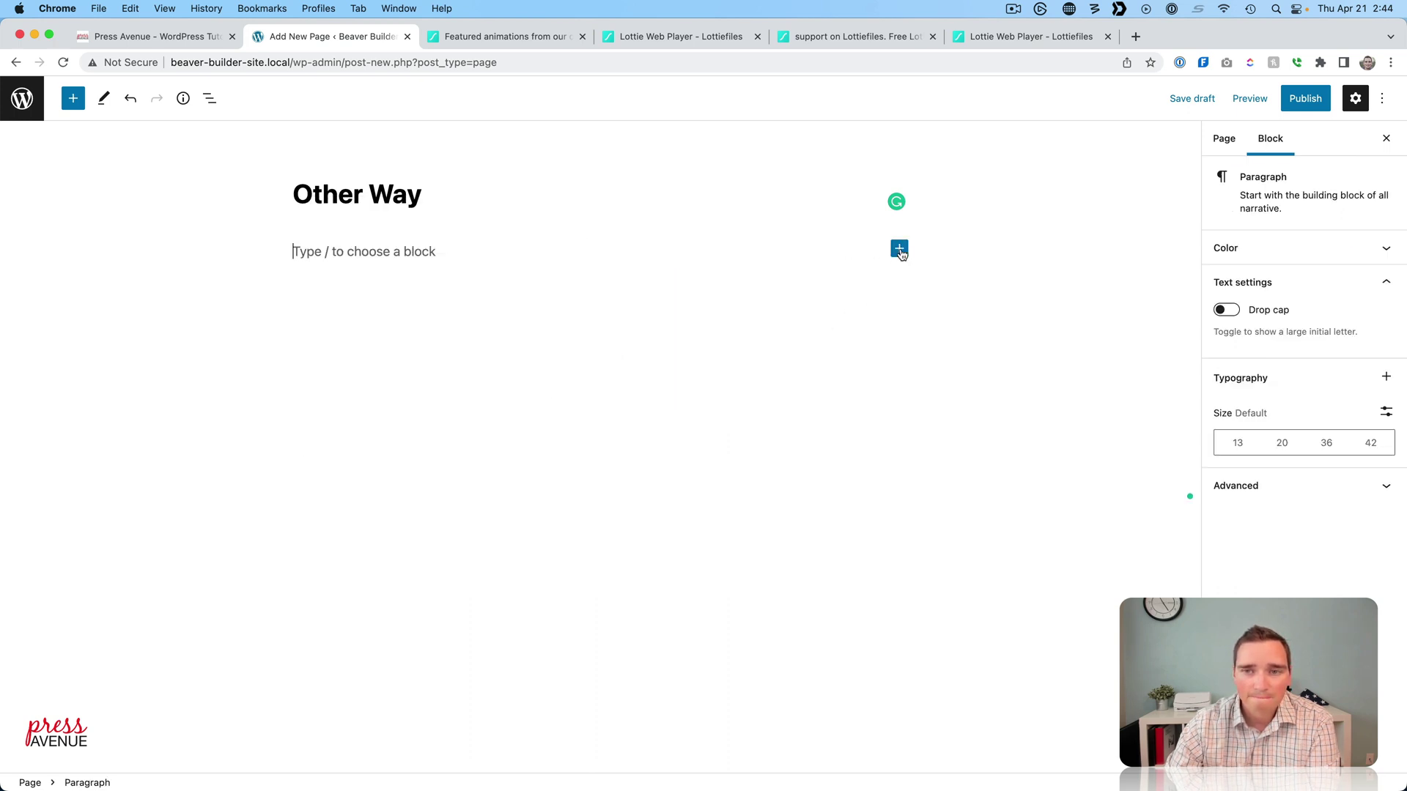
{"action": "left_click", "coordinate": [899, 250]}
{"action": "type", "text": "html"}
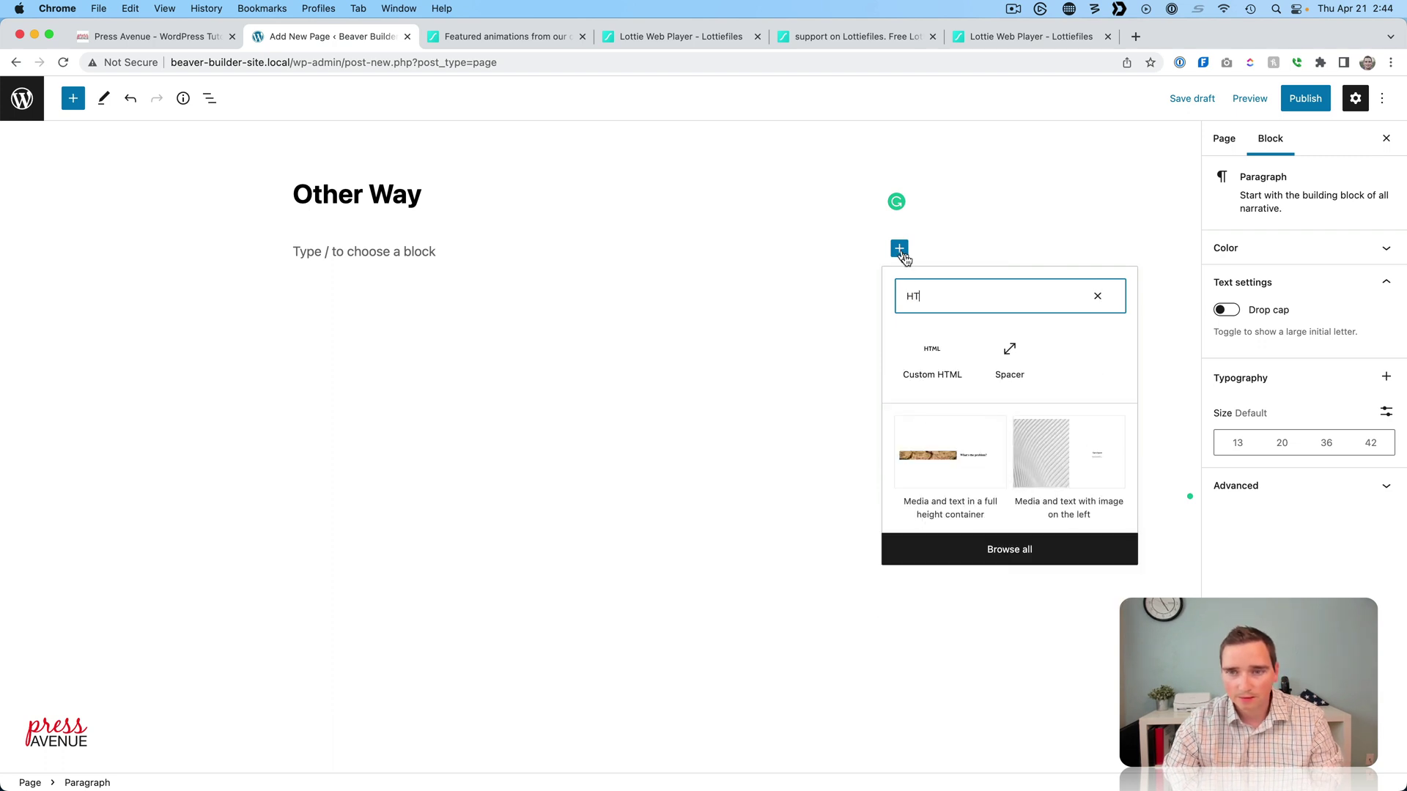
{"action": "left_click", "coordinate": [955, 364]}
{"action": "key", "text": "super+v"}
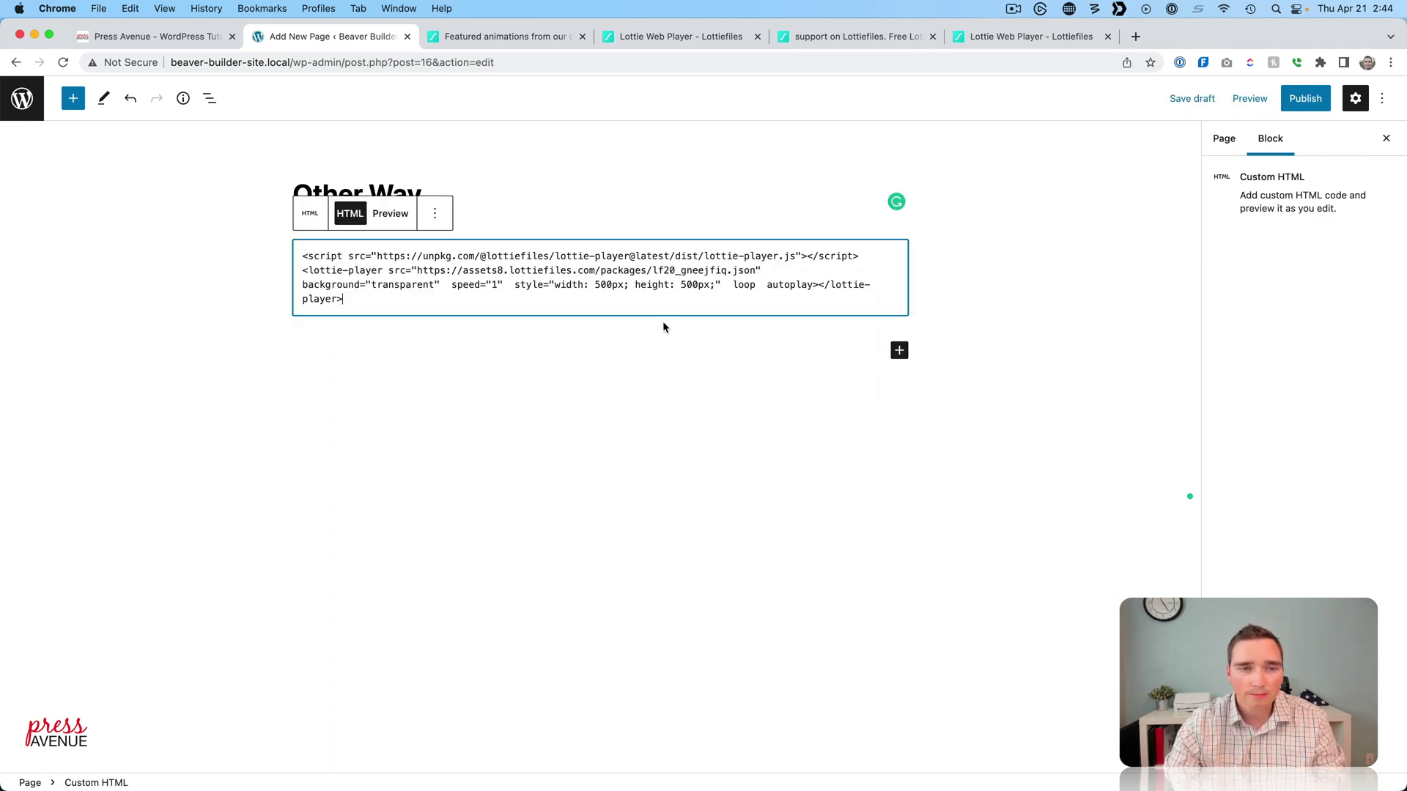
{"action": "left_click", "coordinate": [390, 214]}
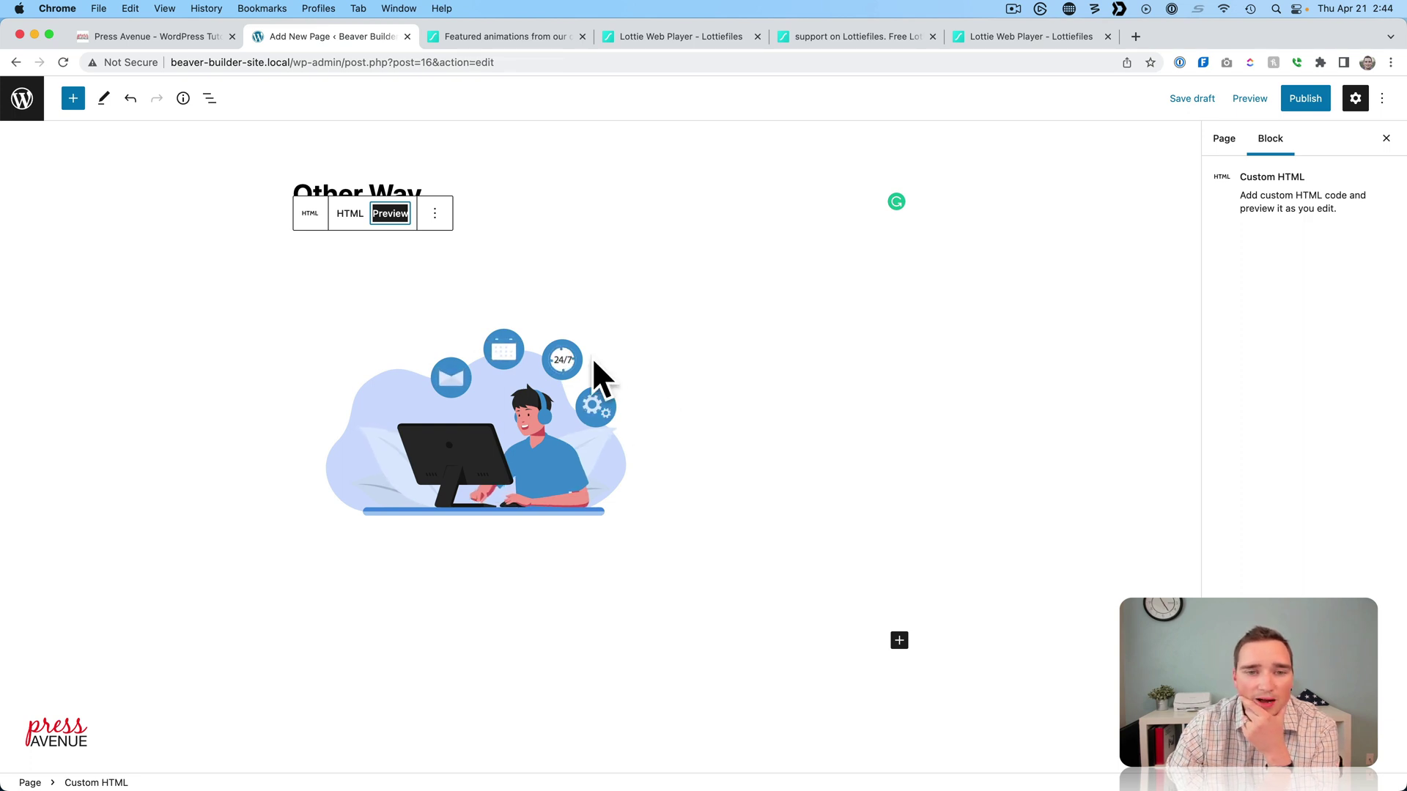
{"action": "left_click", "coordinate": [350, 214]}
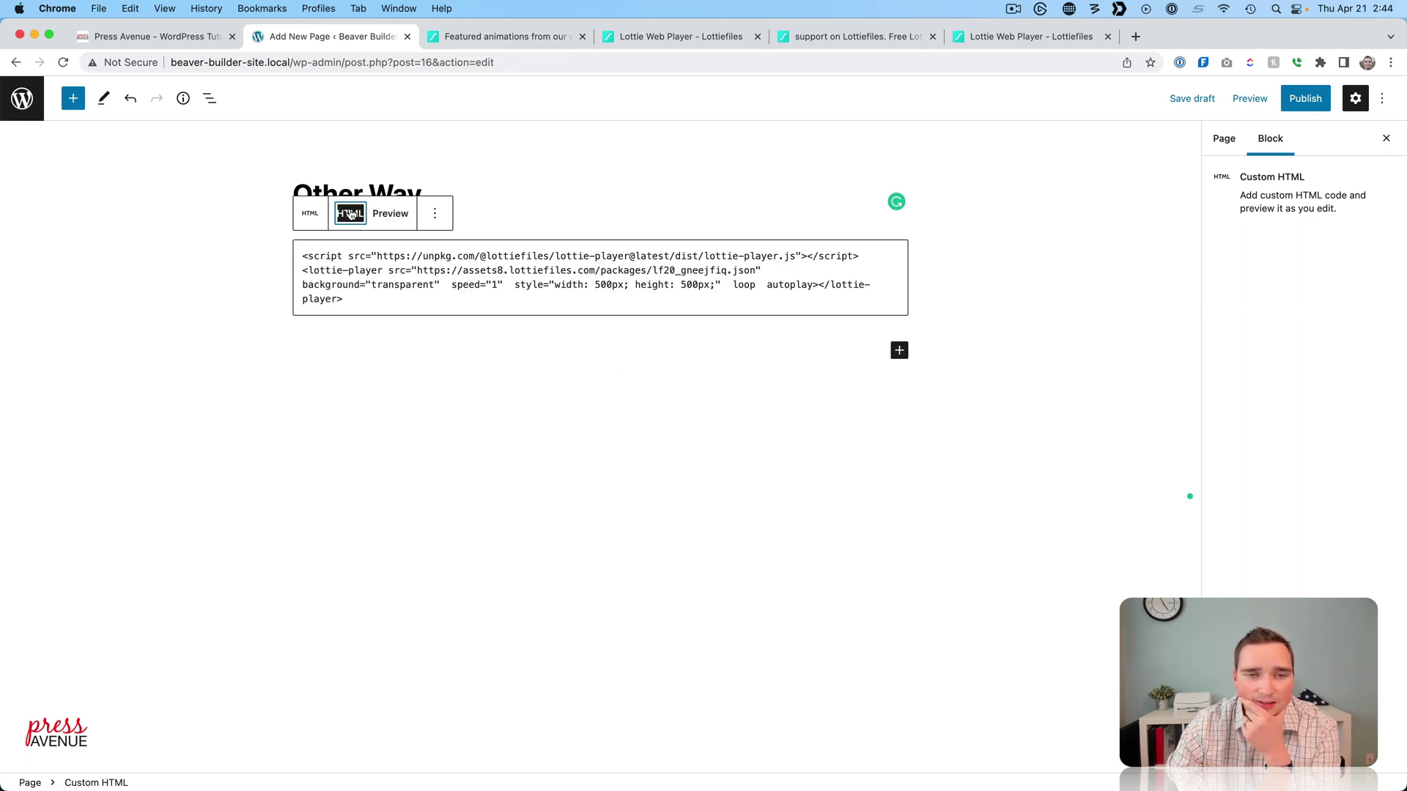
- Change the lottie-player width and height from 500px to 400px and start publishing
{"action": "left_click", "coordinate": [599, 283]}
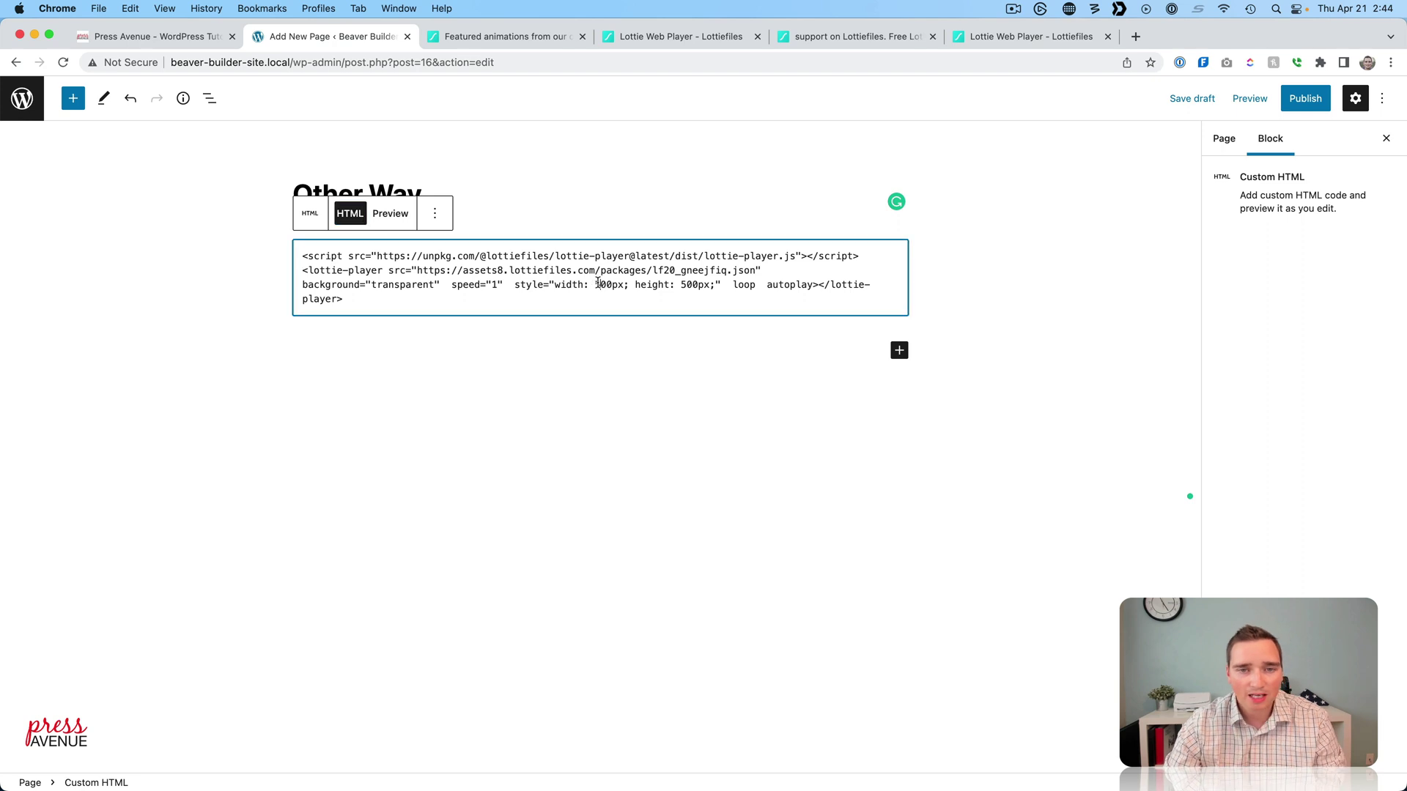
{"action": "key", "text": "BackSpace"}
{"action": "type", "text": "4"}
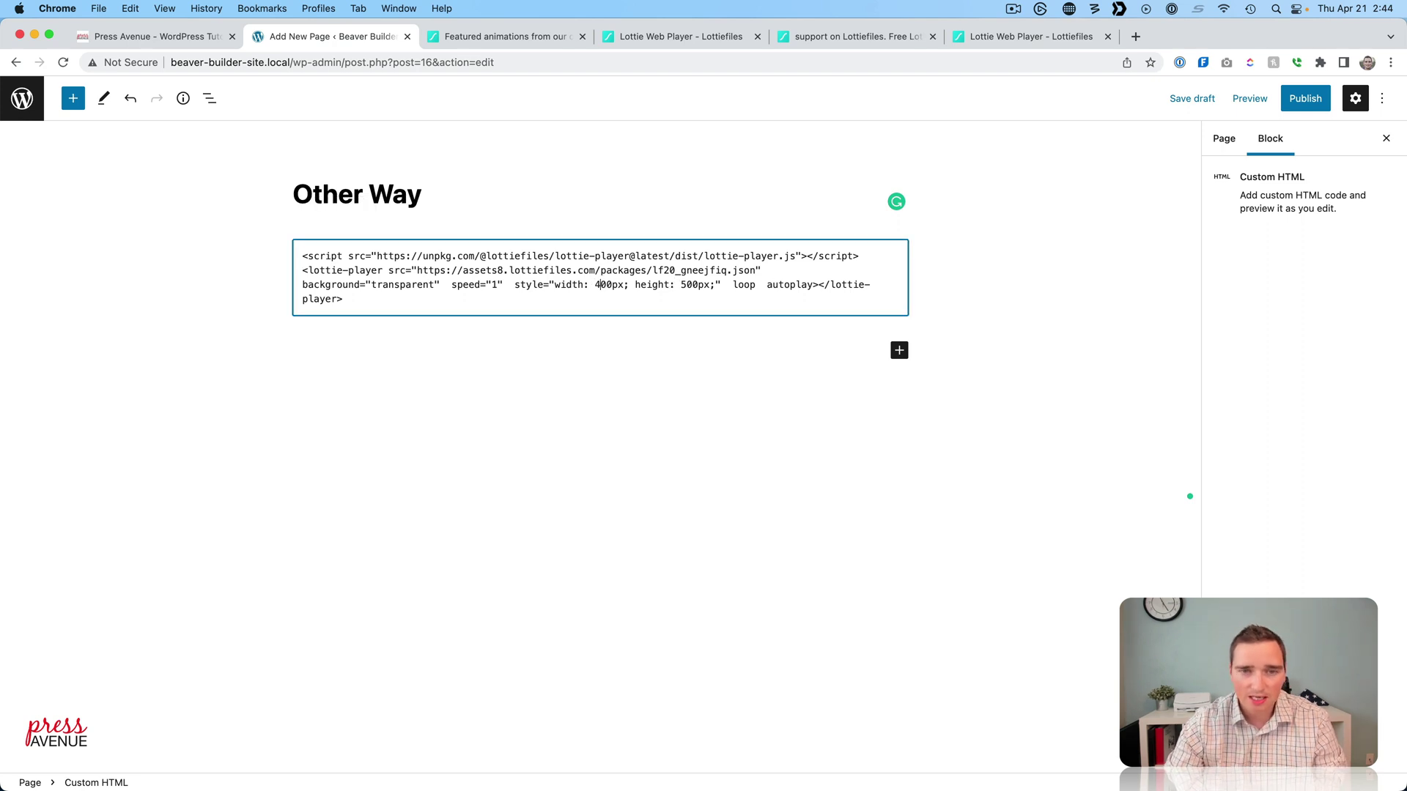
{"action": "left_click", "coordinate": [687, 284]}
{"action": "key", "text": "BackSpace"}
{"action": "type", "text": "4"}
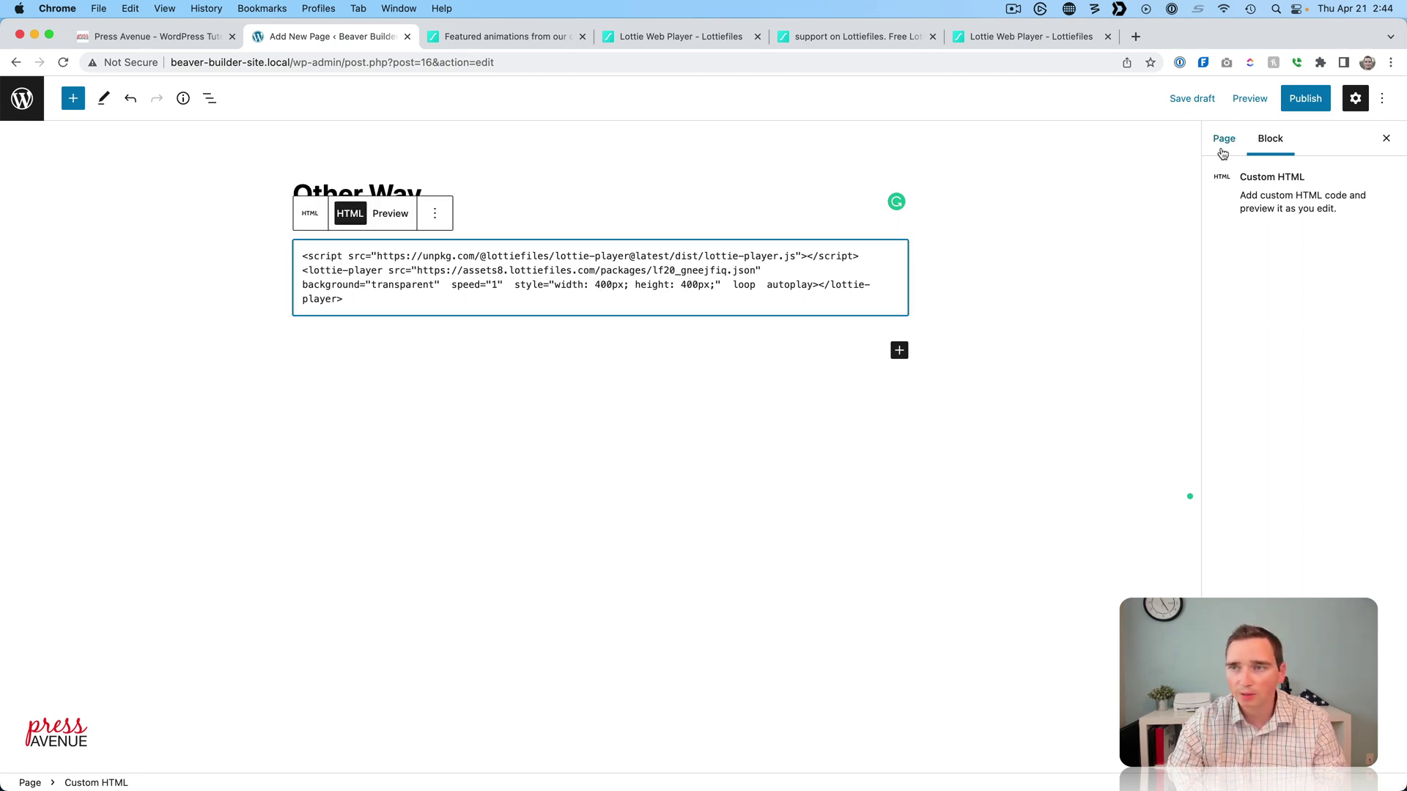
{"action": "left_click", "coordinate": [1311, 98]}
- Confirm publishing the Other Way page and open the live page
{"action": "left_click", "coordinate": [1256, 98]}
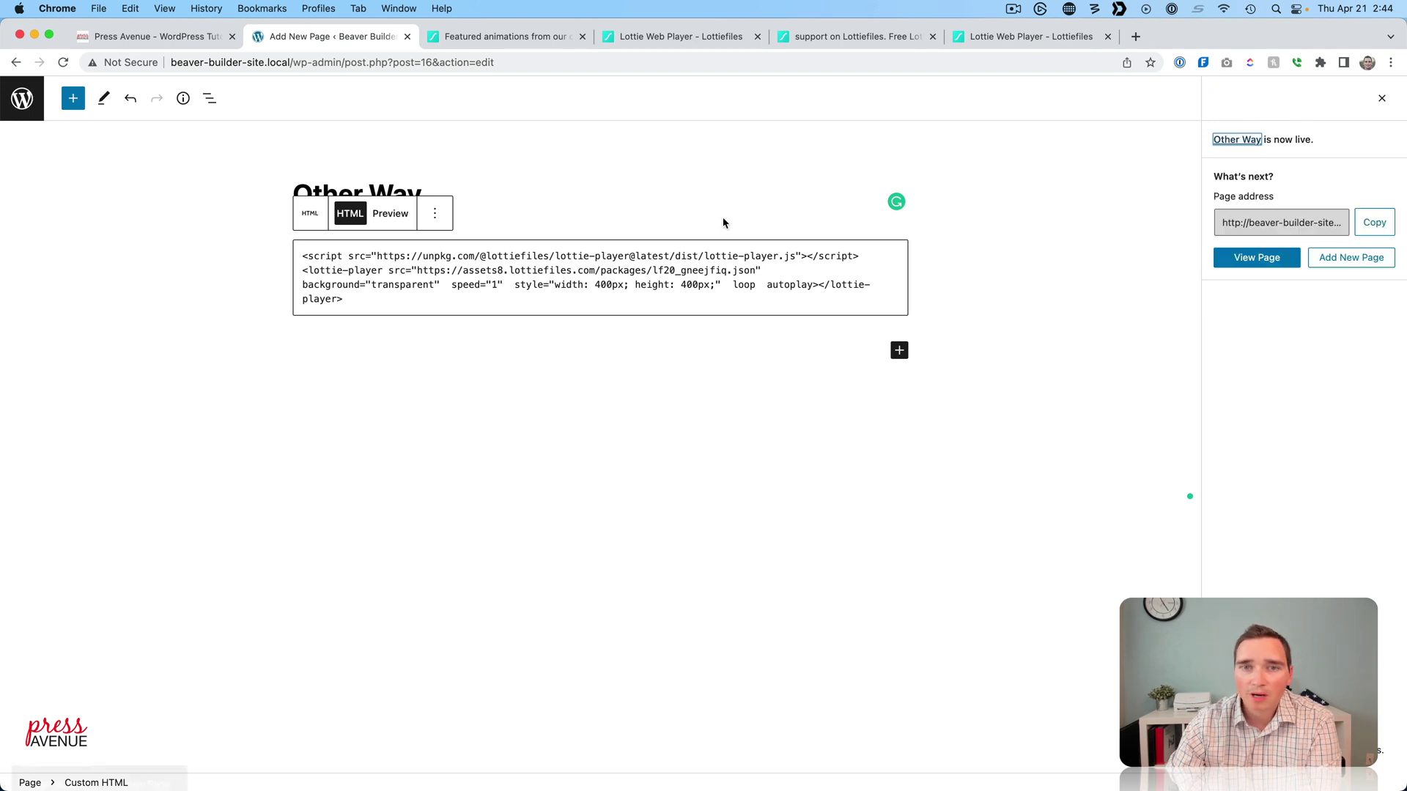
{"action": "left_click", "coordinate": [146, 744]}
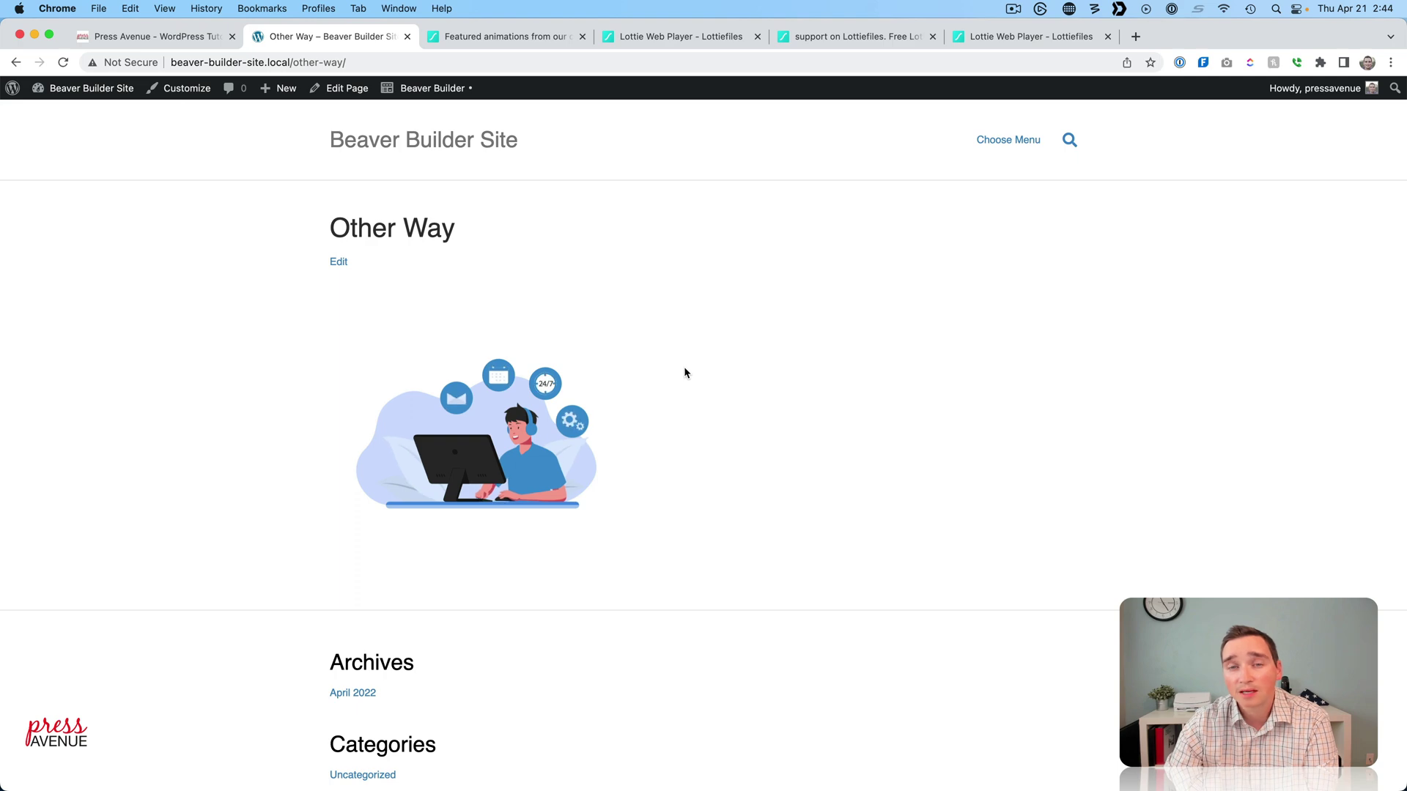
- Go back from the Lottie Web Player page to the support animation's details and scroll to its file info
{"action": "left_click", "coordinate": [487, 37]}
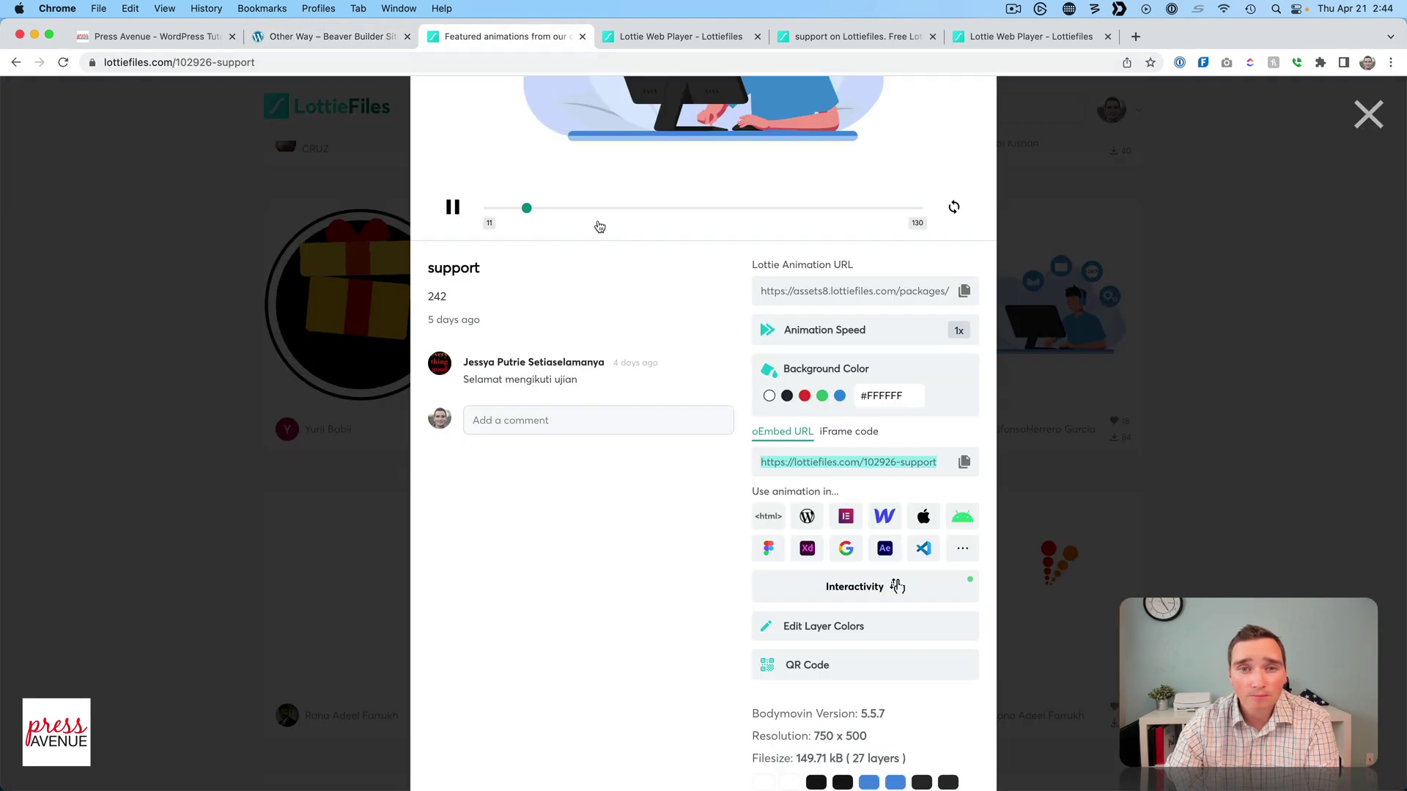
{"action": "left_click", "coordinate": [690, 38]}
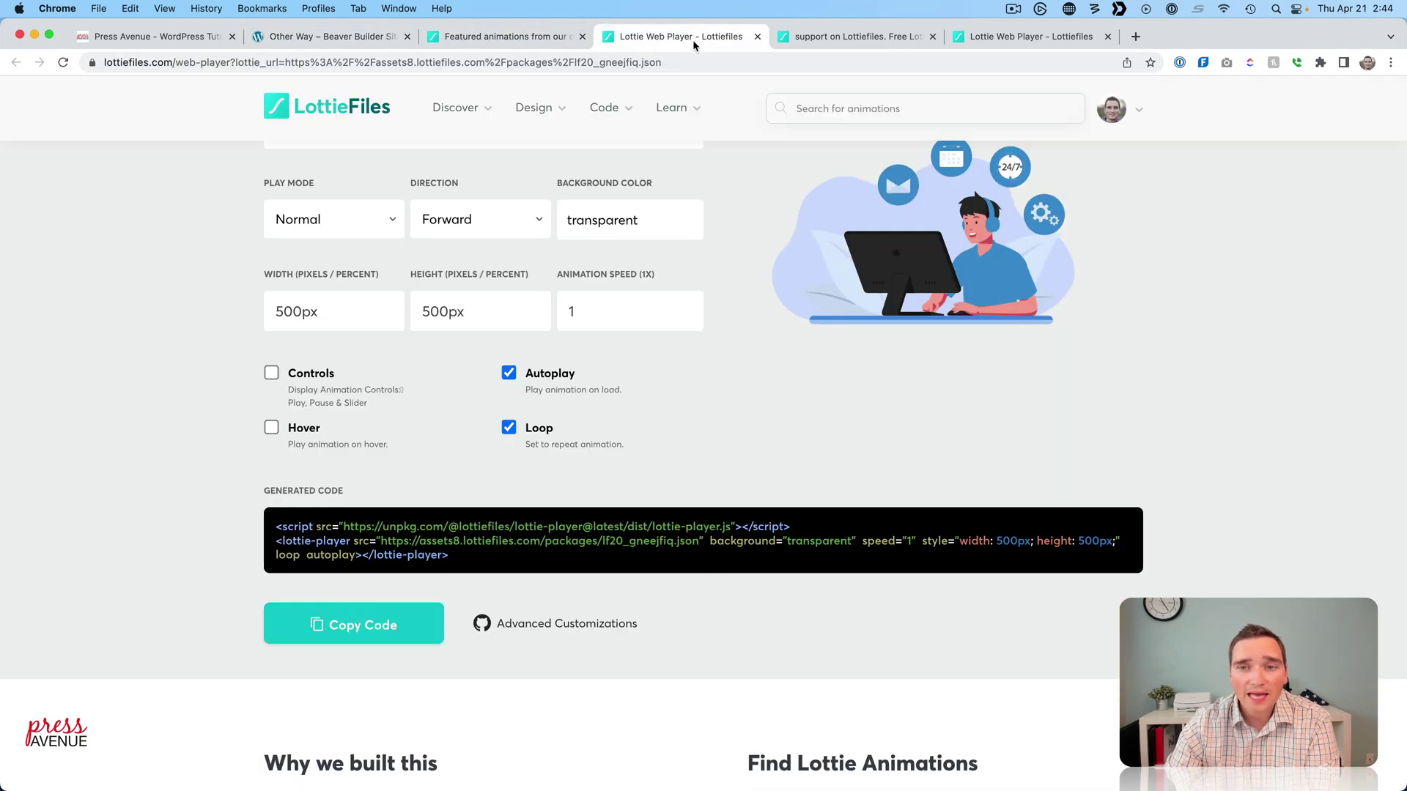
{"action": "scroll", "coordinate": [803, 322], "scroll_direction": "up", "scroll_amount": 2}
{"action": "scroll", "coordinate": [909, 293], "scroll_direction": "up", "scroll_amount": 2}
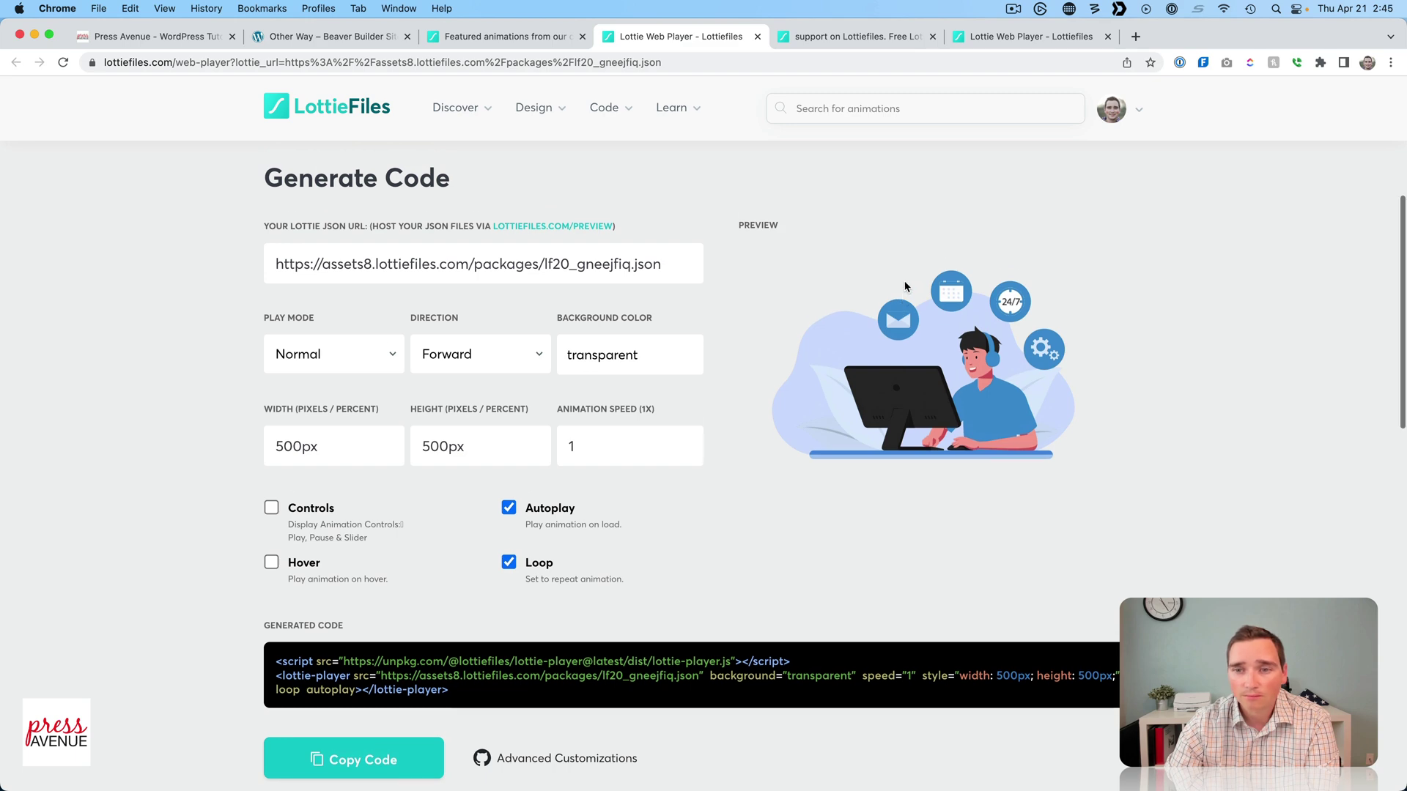
{"action": "scroll", "coordinate": [909, 293], "scroll_direction": "down", "scroll_amount": 3}
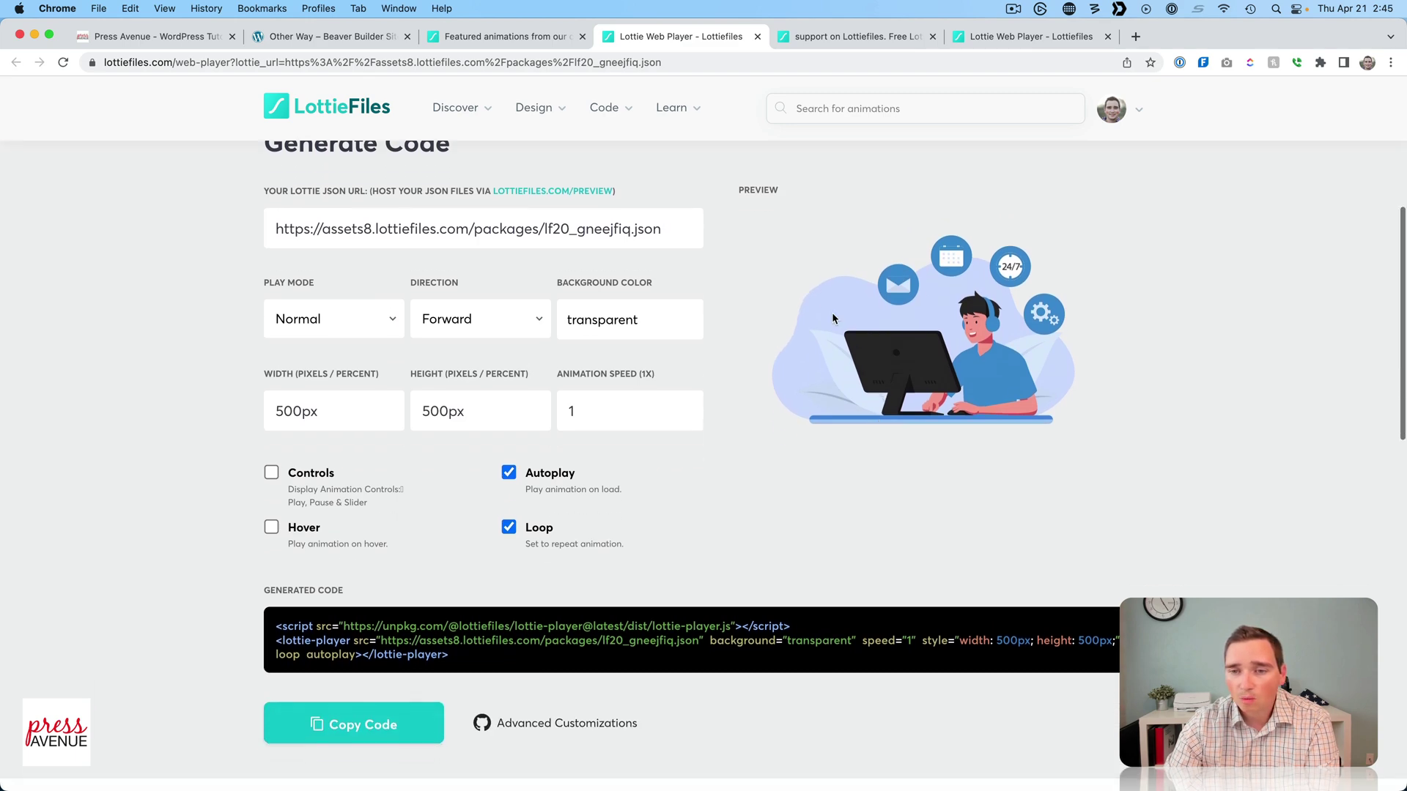
{"action": "scroll", "coordinate": [916, 351], "scroll_direction": "up", "scroll_amount": 2}
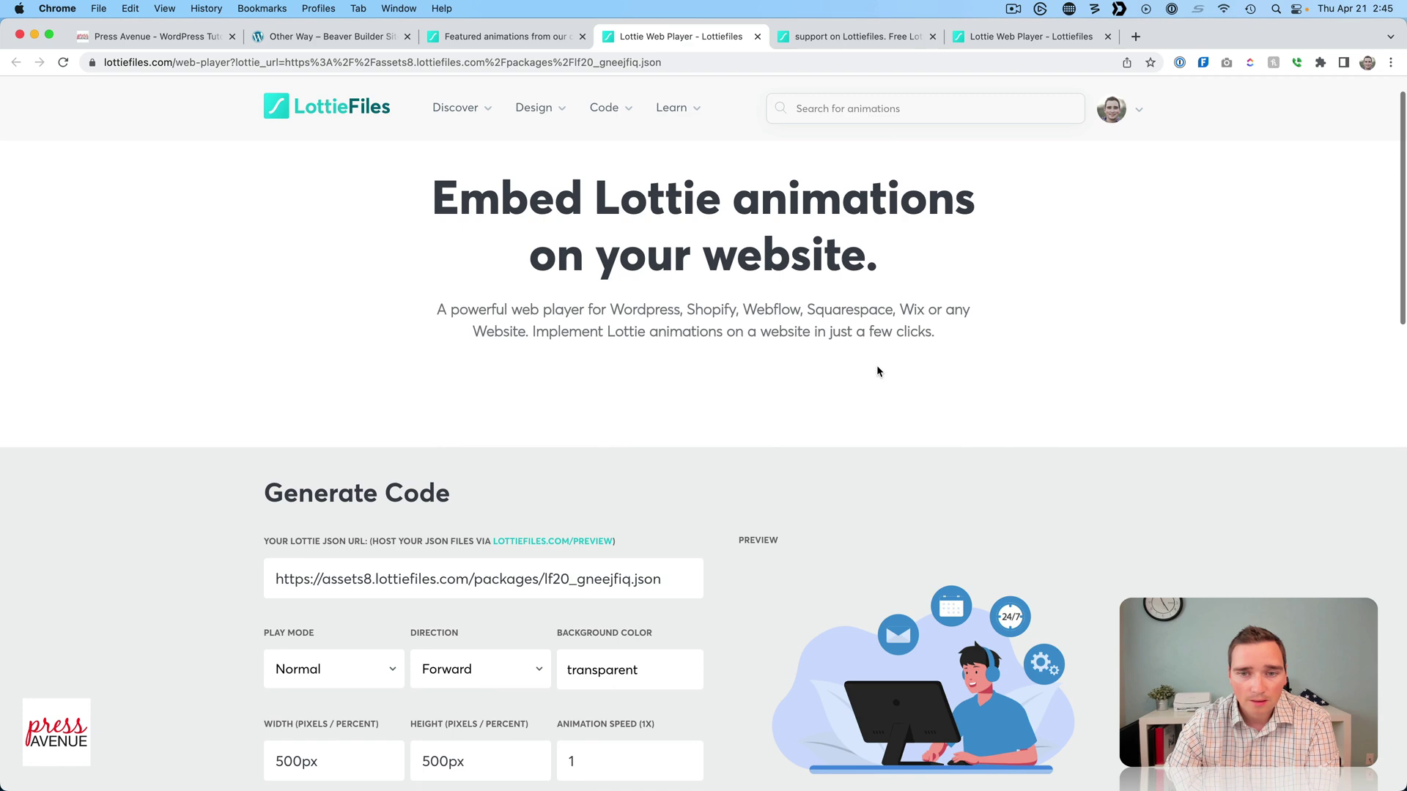
{"action": "scroll", "coordinate": [877, 372], "scroll_direction": "down", "scroll_amount": 5}
{"action": "left_click", "coordinate": [488, 44]}
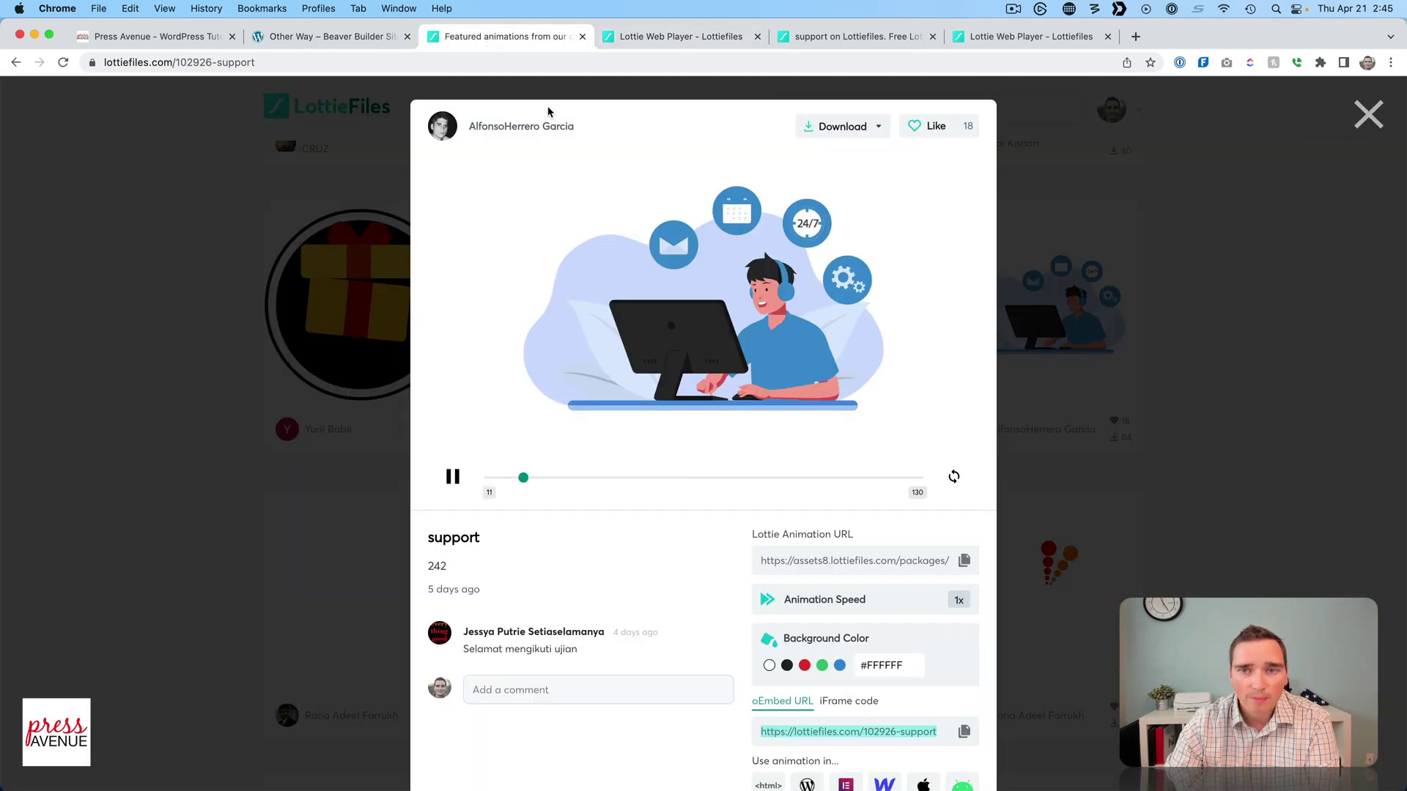
{"action": "scroll", "coordinate": [859, 327], "scroll_direction": "down", "scroll_amount": 5}
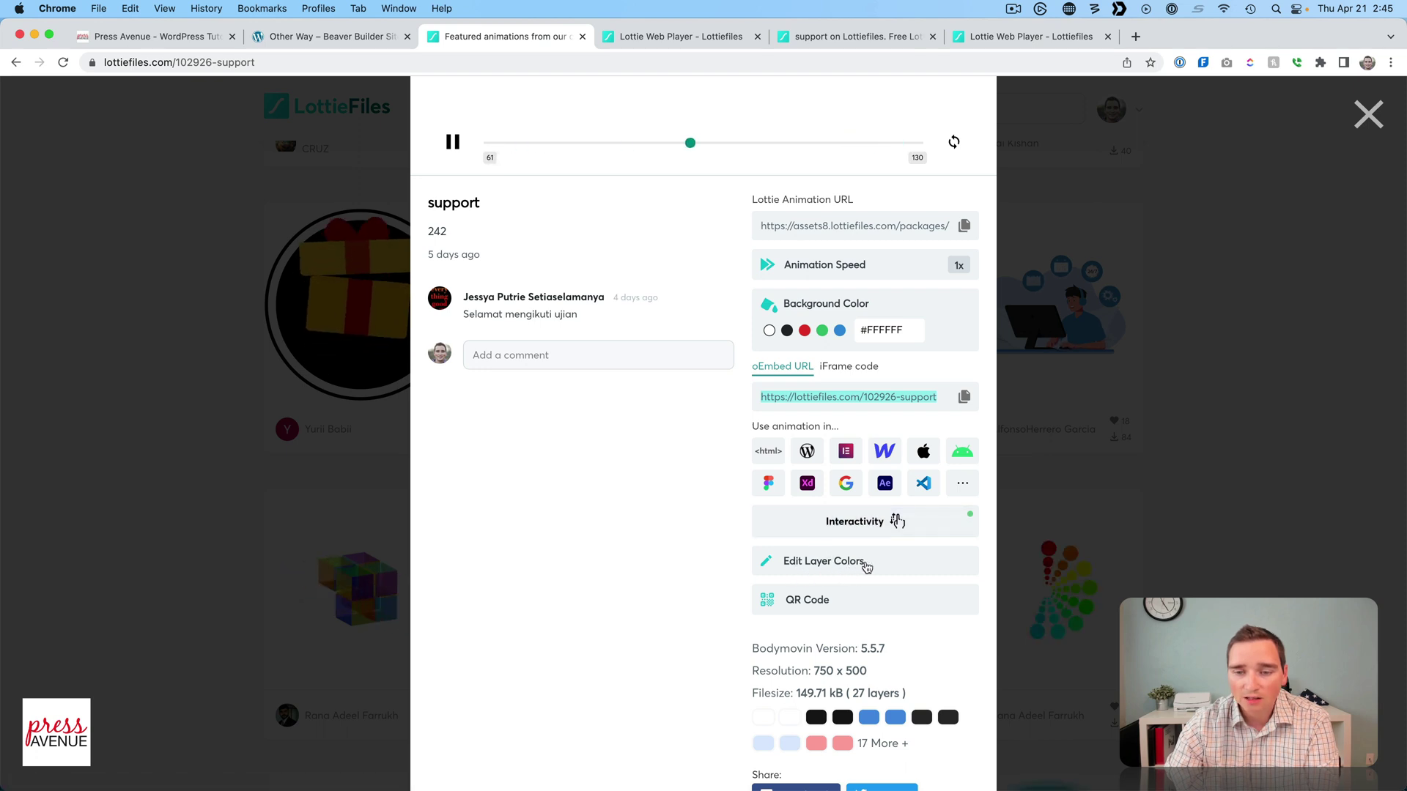
- Open the support animation in Lottie Editor and select the بکگراند Outlines background layer
{"action": "left_click", "coordinate": [852, 566]}
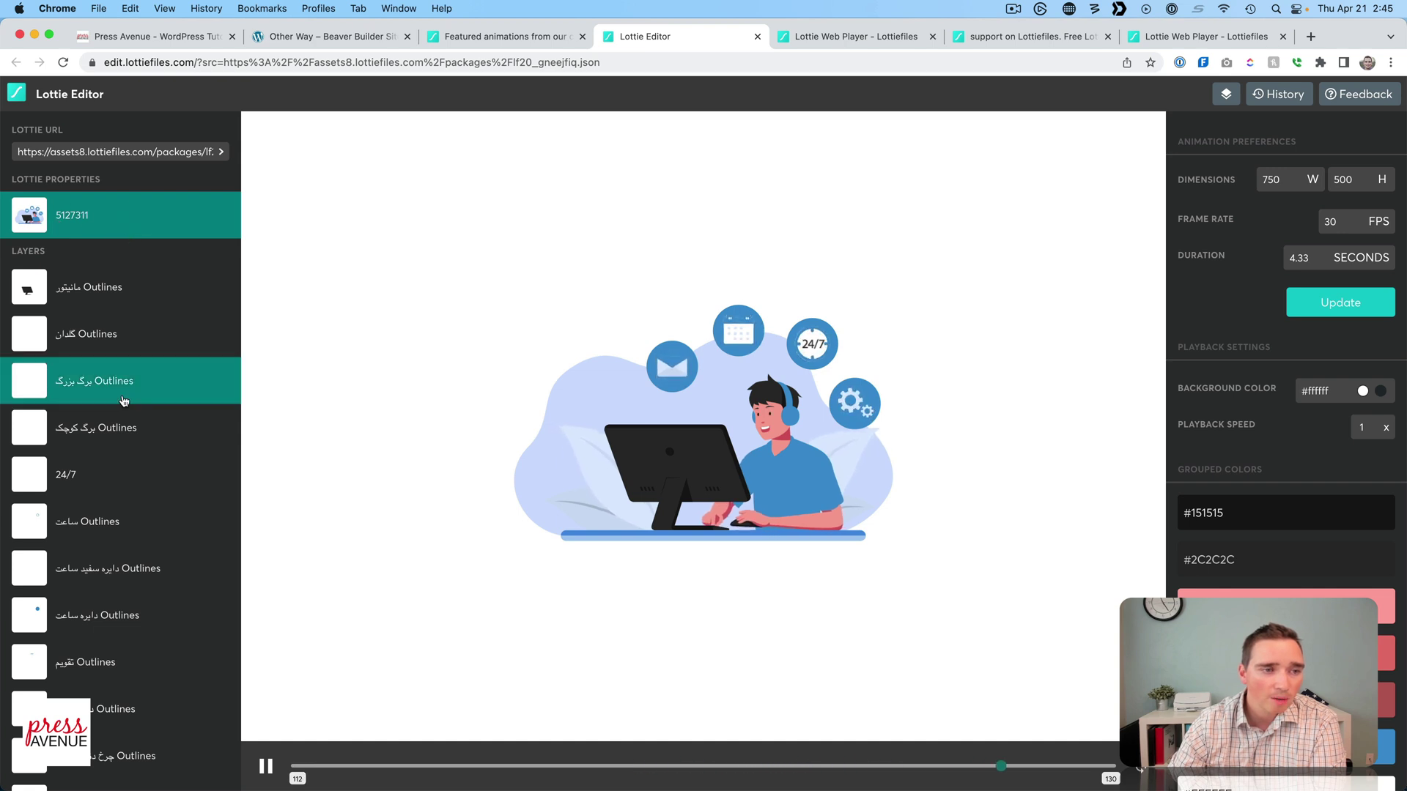
{"action": "scroll", "coordinate": [121, 395], "scroll_direction": "down", "scroll_amount": 5}
{"action": "scroll", "coordinate": [125, 399], "scroll_direction": "down", "scroll_amount": 6}
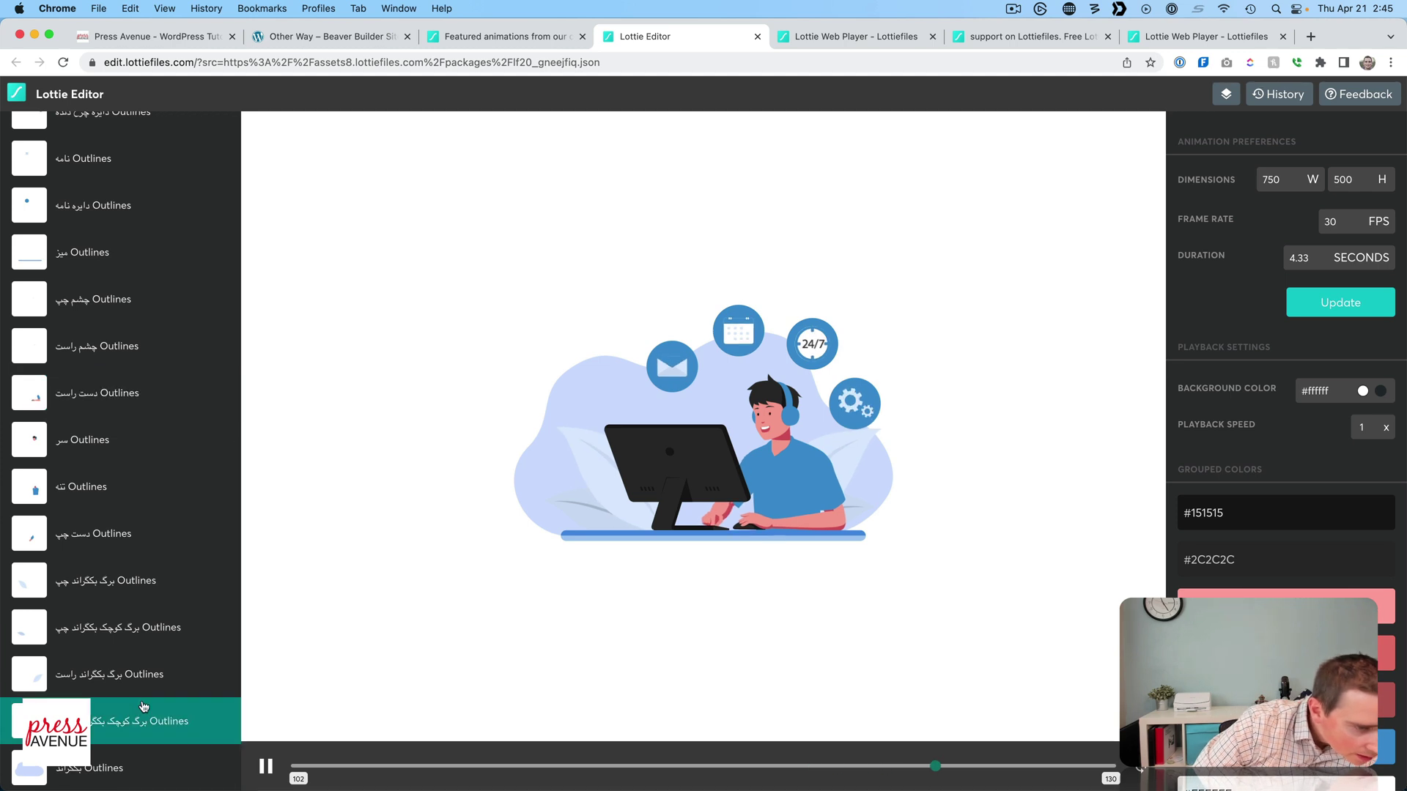
{"action": "left_click", "coordinate": [168, 770]}
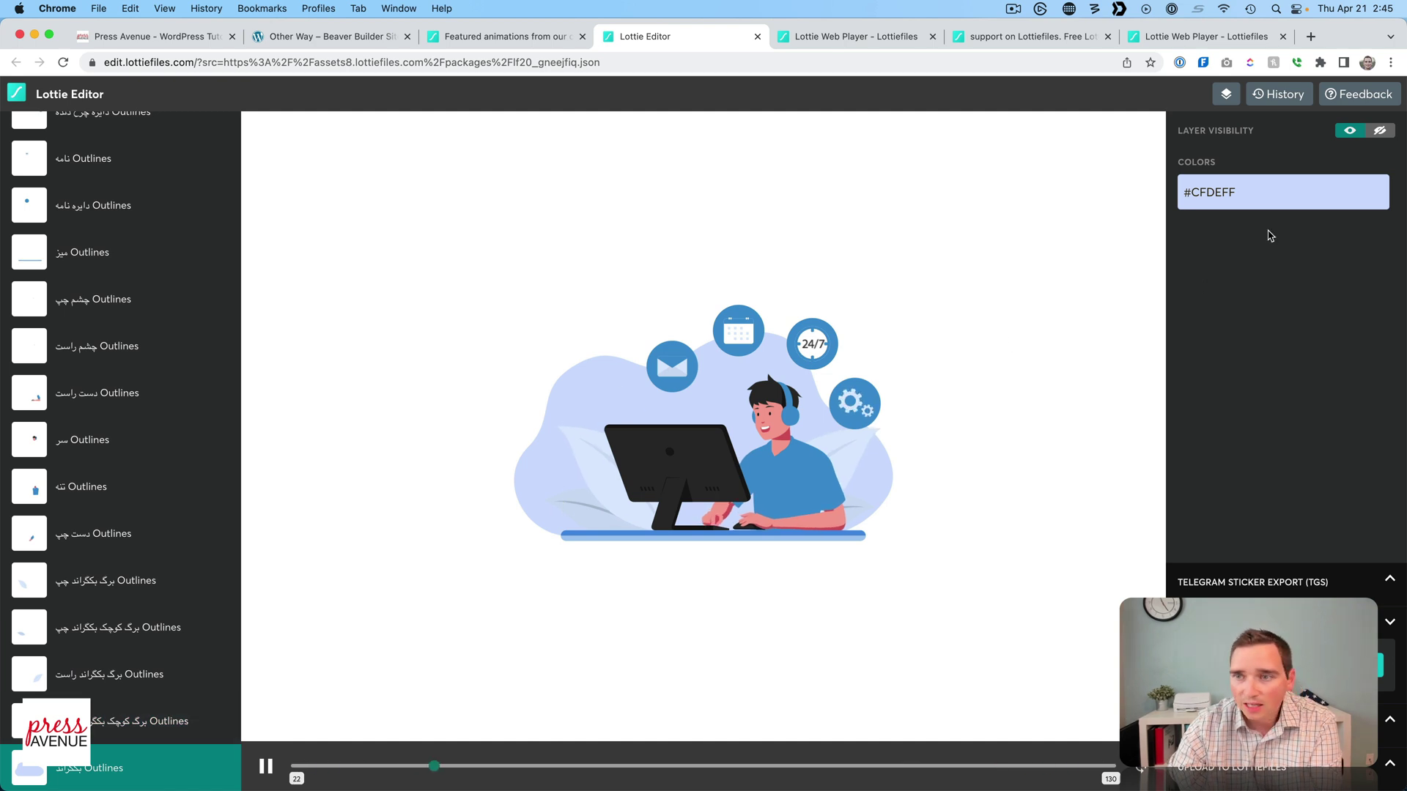
- Recolour the background blob behind the man to orange #F3941A
{"action": "left_click", "coordinate": [1235, 201]}
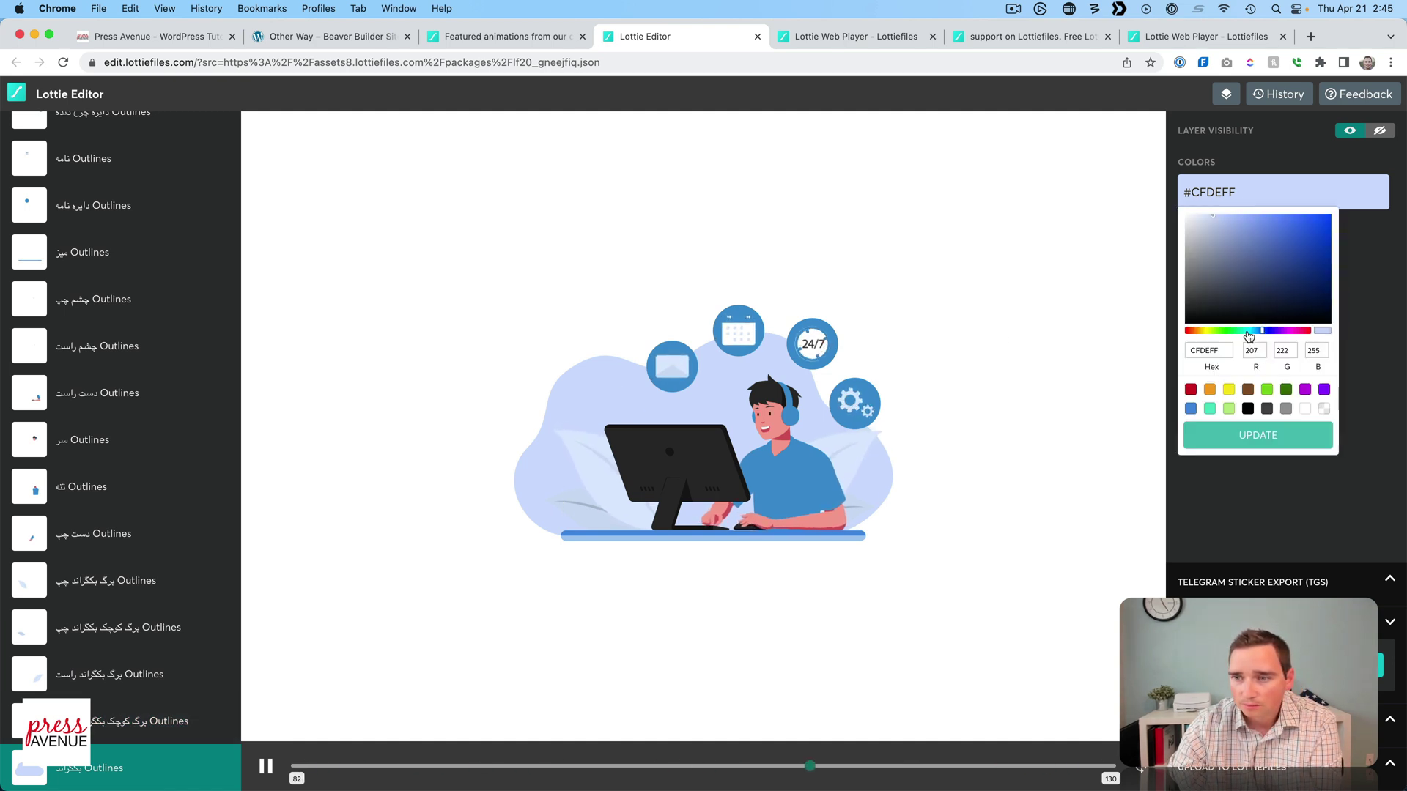
{"action": "left_click_drag", "start_coordinate": [1249, 336], "coordinate": [1199, 337]}
{"action": "left_click_drag", "start_coordinate": [1259, 261], "coordinate": [1317, 221]}
{"action": "left_click", "coordinate": [1262, 434]}
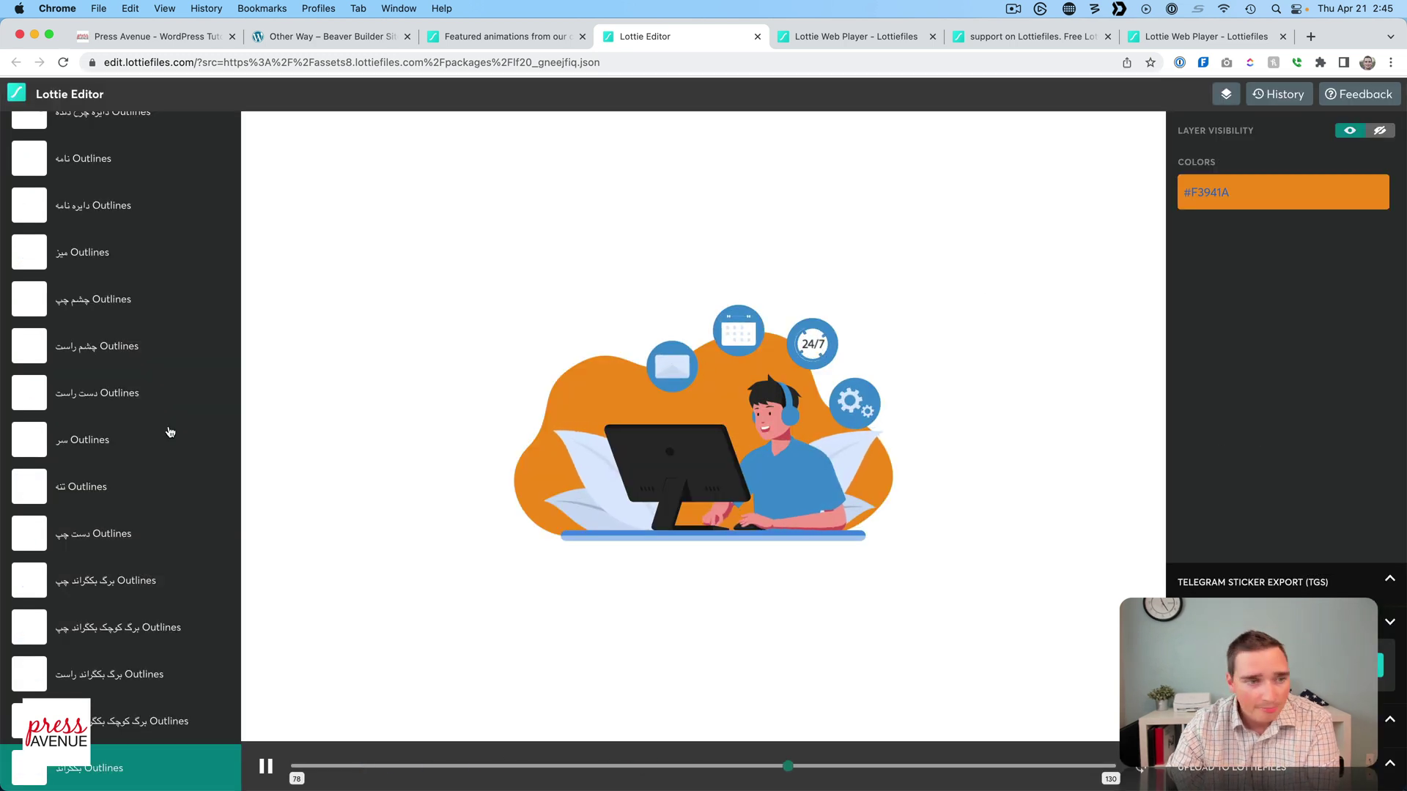
{"action": "scroll", "coordinate": [96, 455], "scroll_direction": "up", "scroll_amount": 1}
{"action": "scroll", "coordinate": [96, 456], "scroll_direction": "up", "scroll_amount": 3}
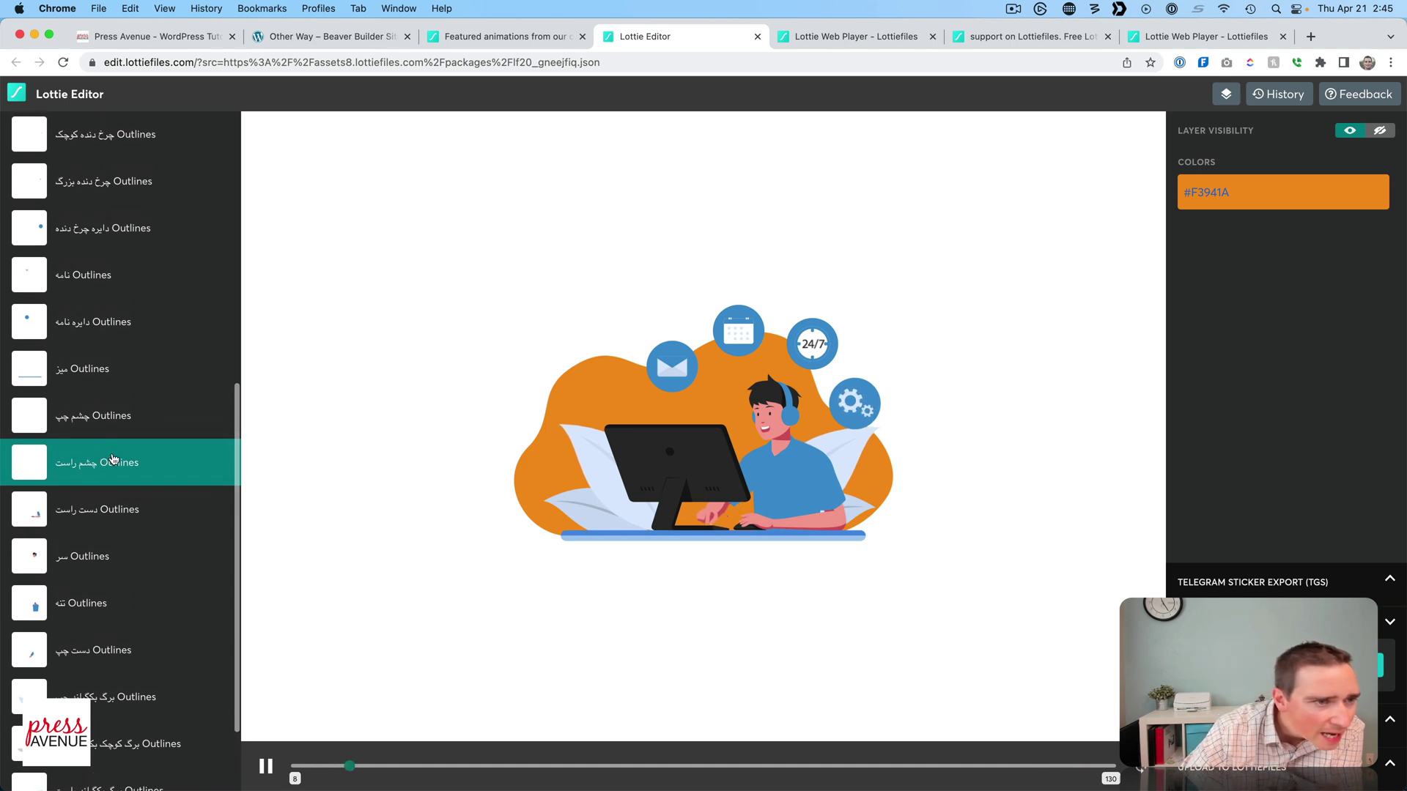
{"action": "scroll", "coordinate": [105, 436], "scroll_direction": "up", "scroll_amount": 15}
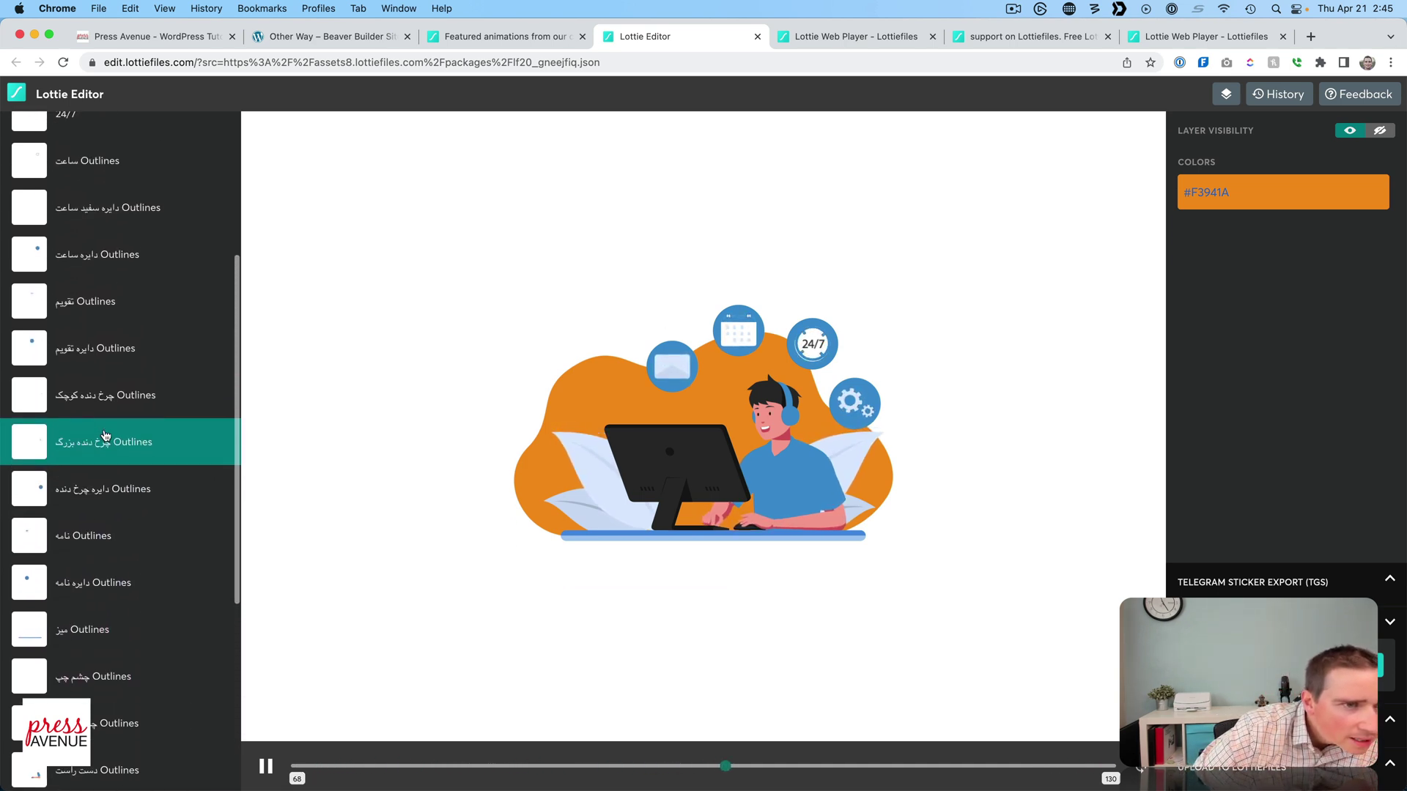
{"action": "scroll", "coordinate": [105, 436], "scroll_direction": "down", "scroll_amount": 6}
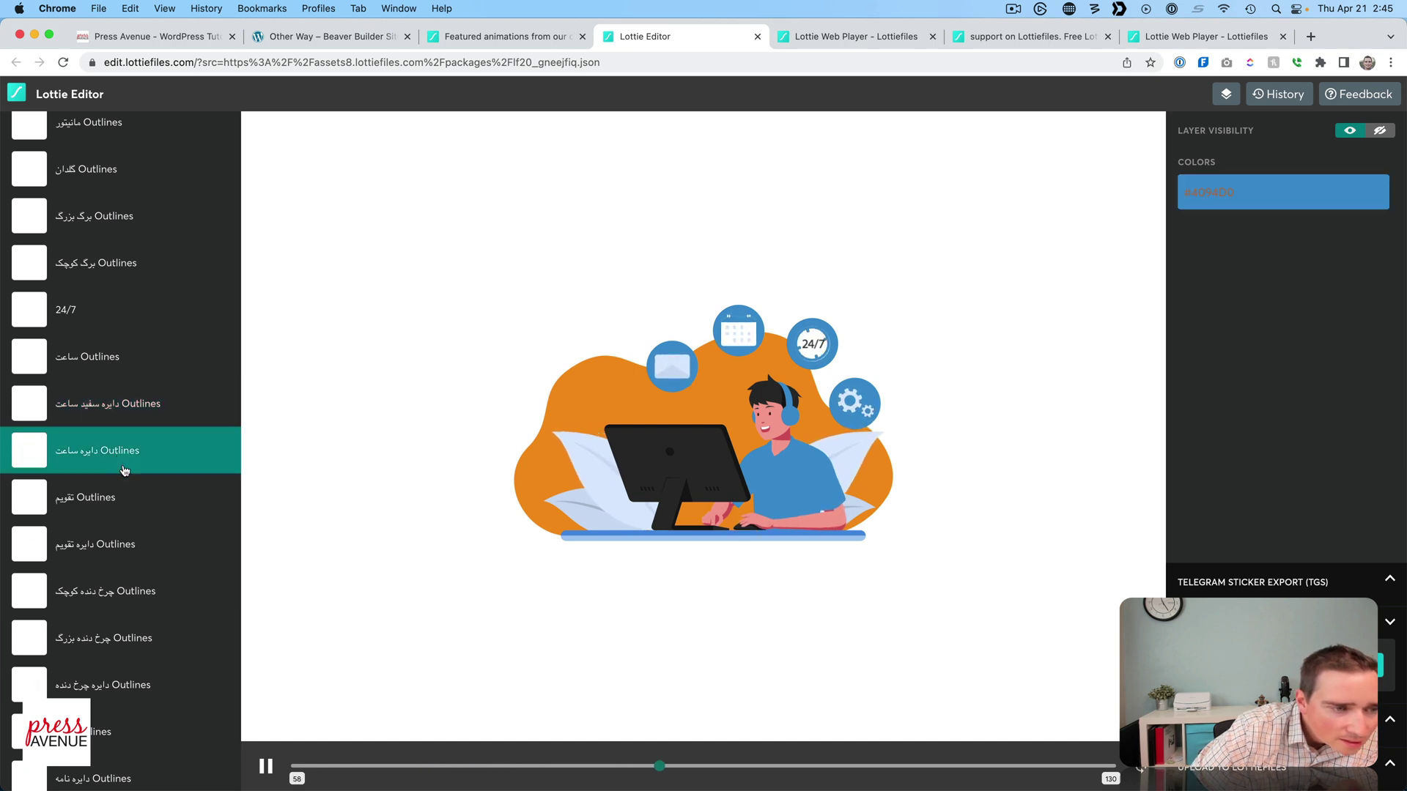
{"action": "scroll", "coordinate": [123, 472], "scroll_direction": "down", "scroll_amount": 9}
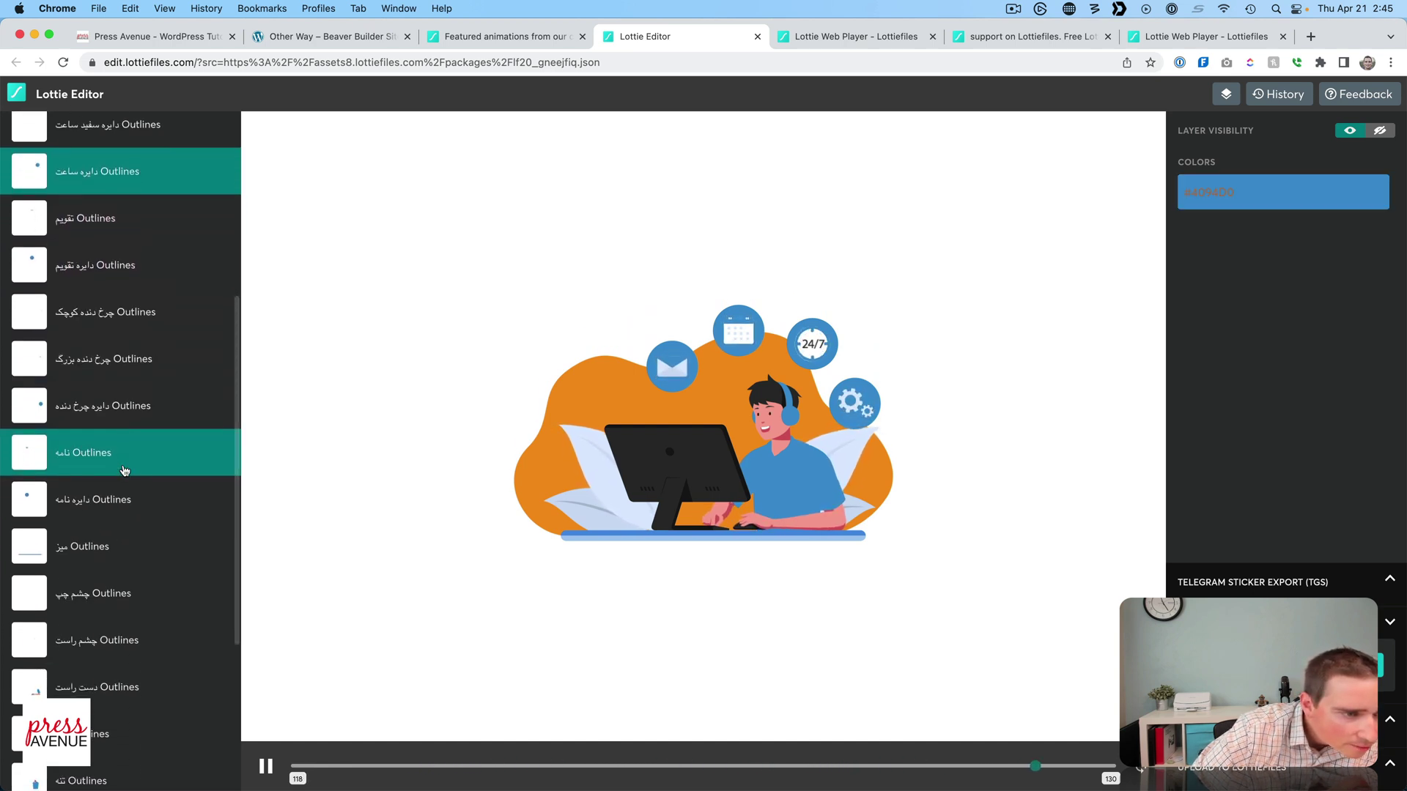
{"action": "scroll", "coordinate": [124, 471], "scroll_direction": "down", "scroll_amount": 9}
{"action": "scroll", "coordinate": [124, 471], "scroll_direction": "down", "scroll_amount": 2}
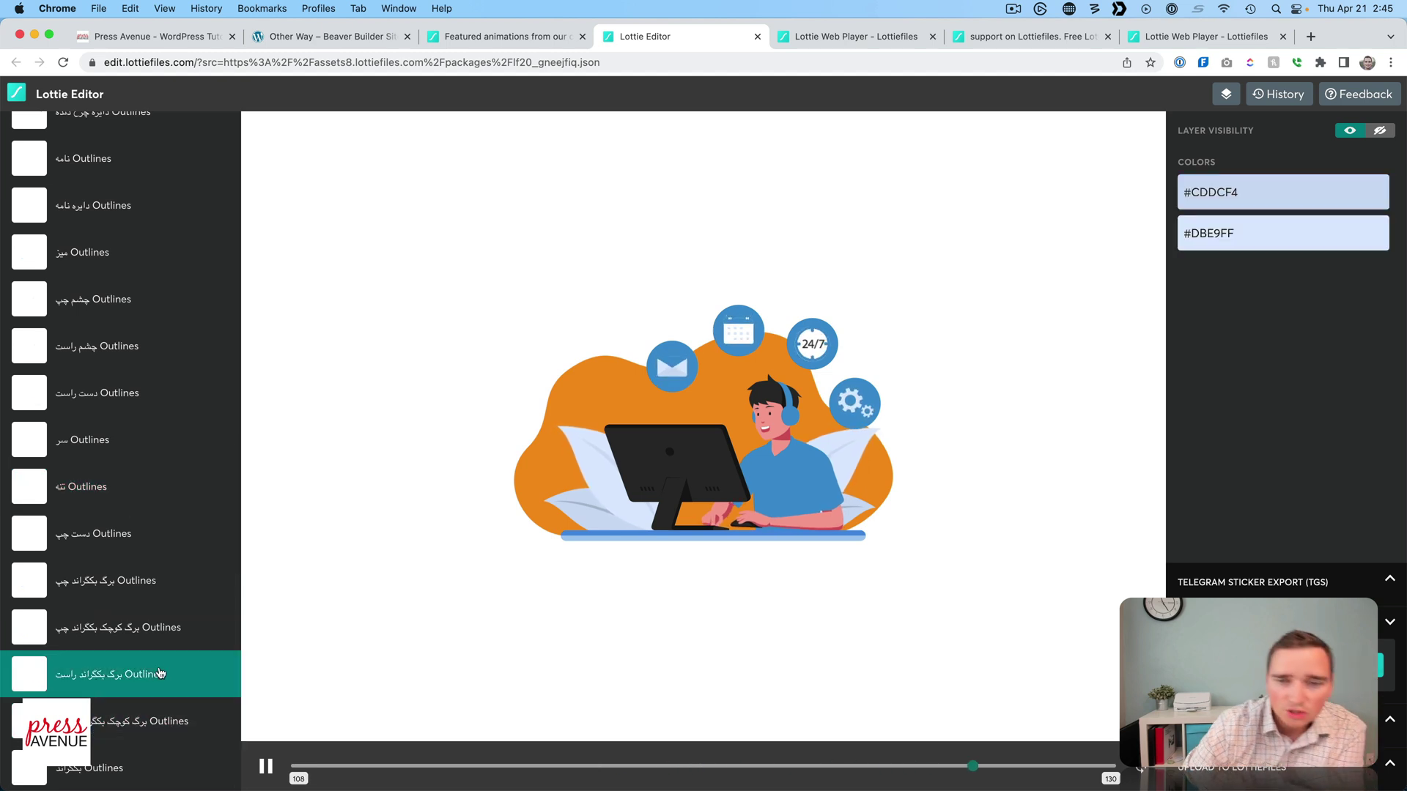
- Colour the right background leaf green #7ED321
{"action": "left_click", "coordinate": [1254, 193]}
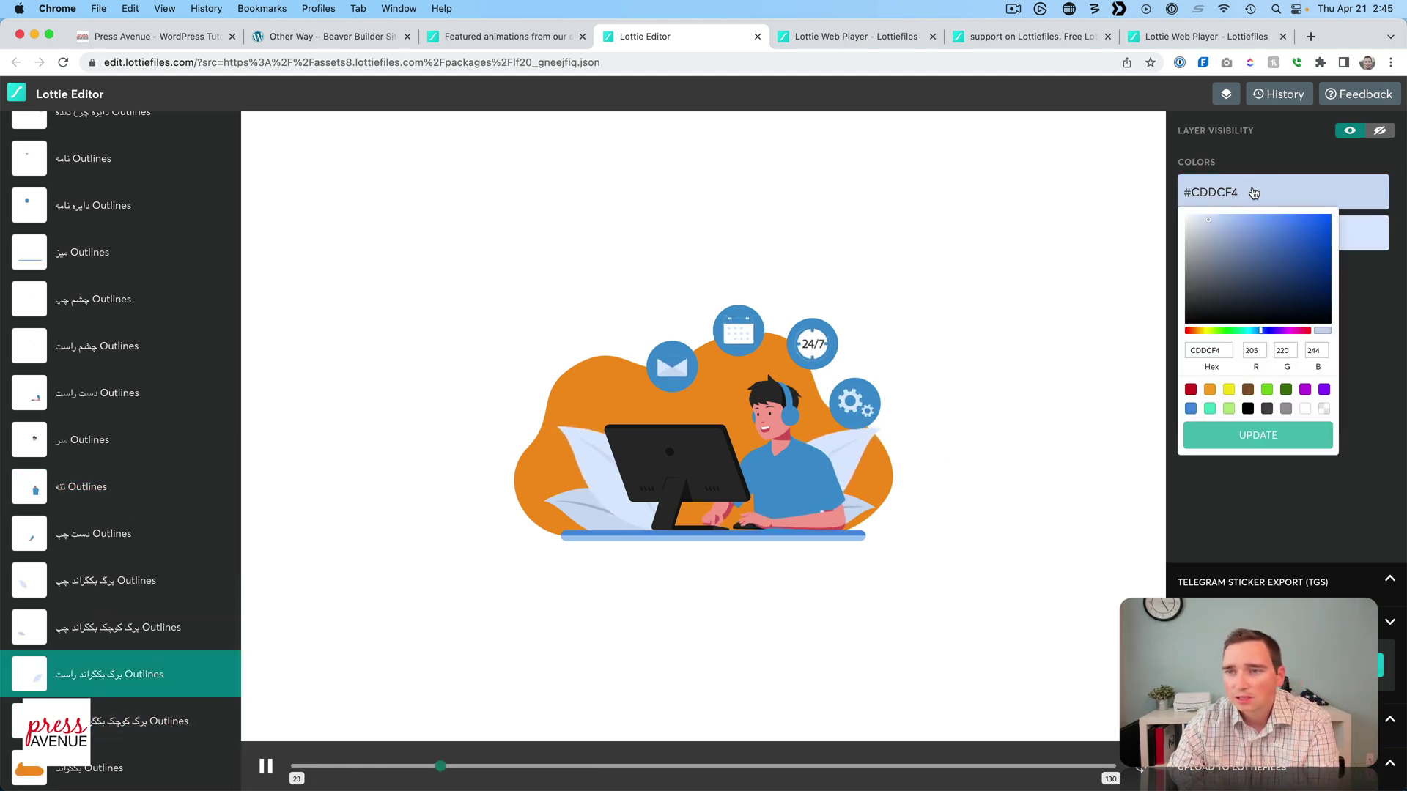
{"action": "left_click", "coordinate": [1270, 395]}
{"action": "left_click", "coordinate": [1273, 444]}
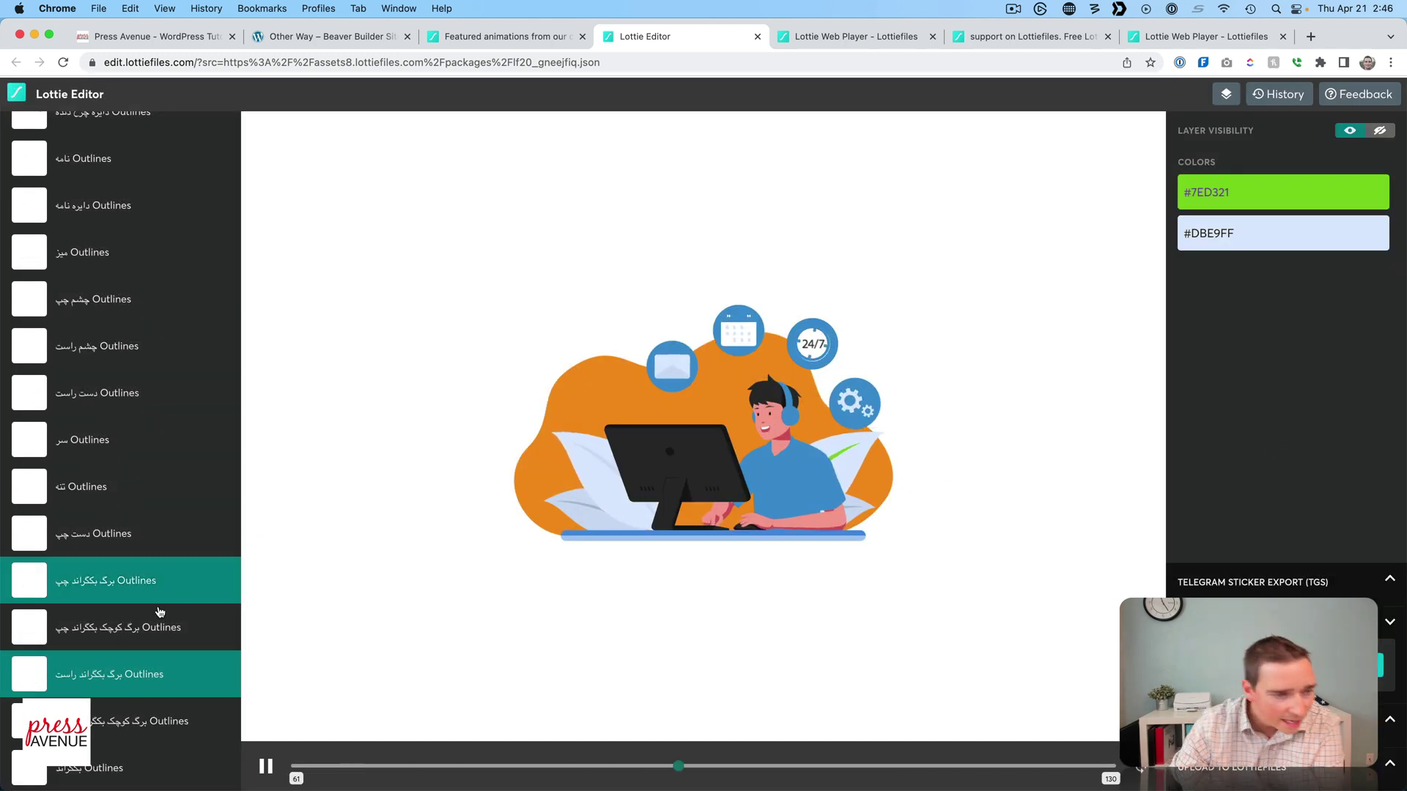
- Colour the small background leaf yellow #F8E71C
{"action": "left_click", "coordinate": [132, 721]}
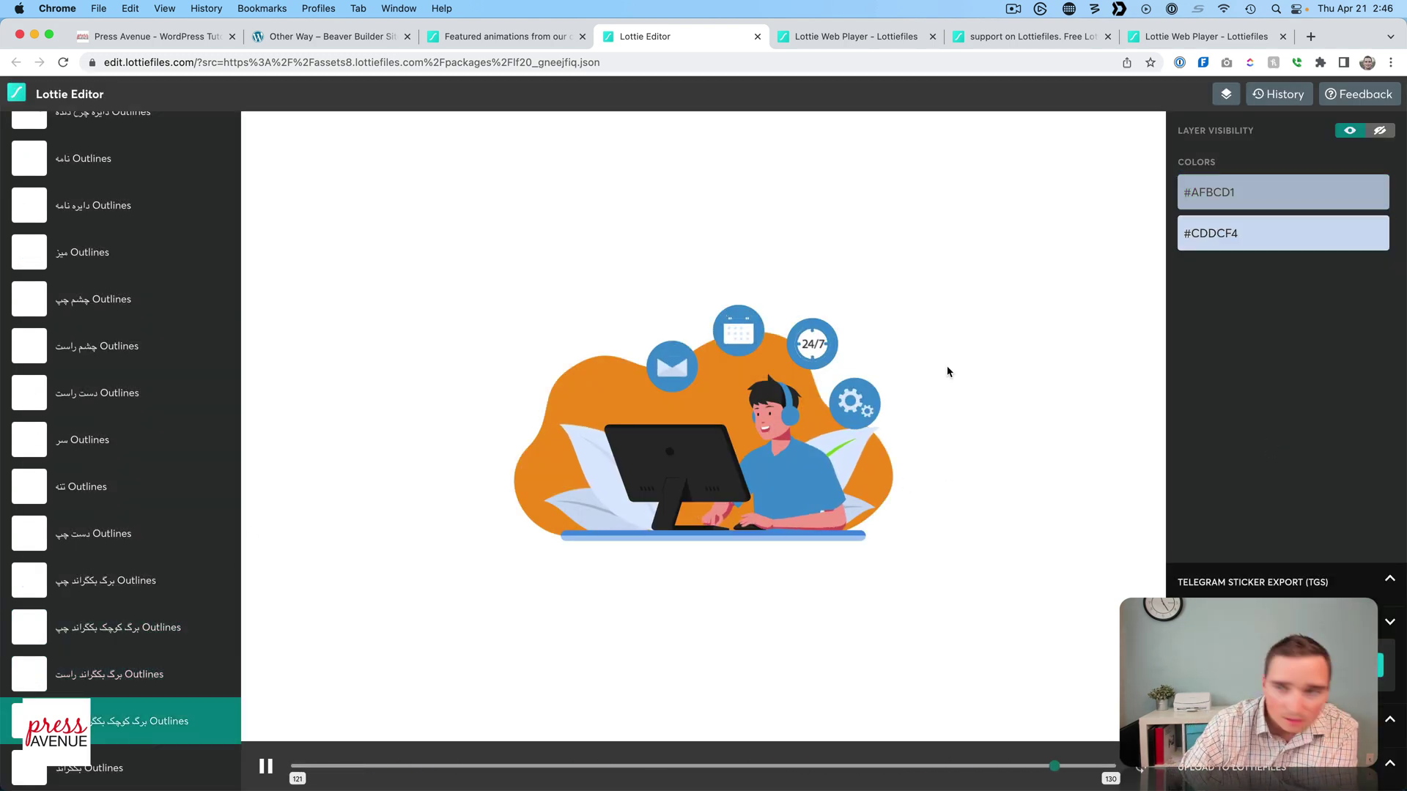
{"action": "left_click", "coordinate": [1236, 228]}
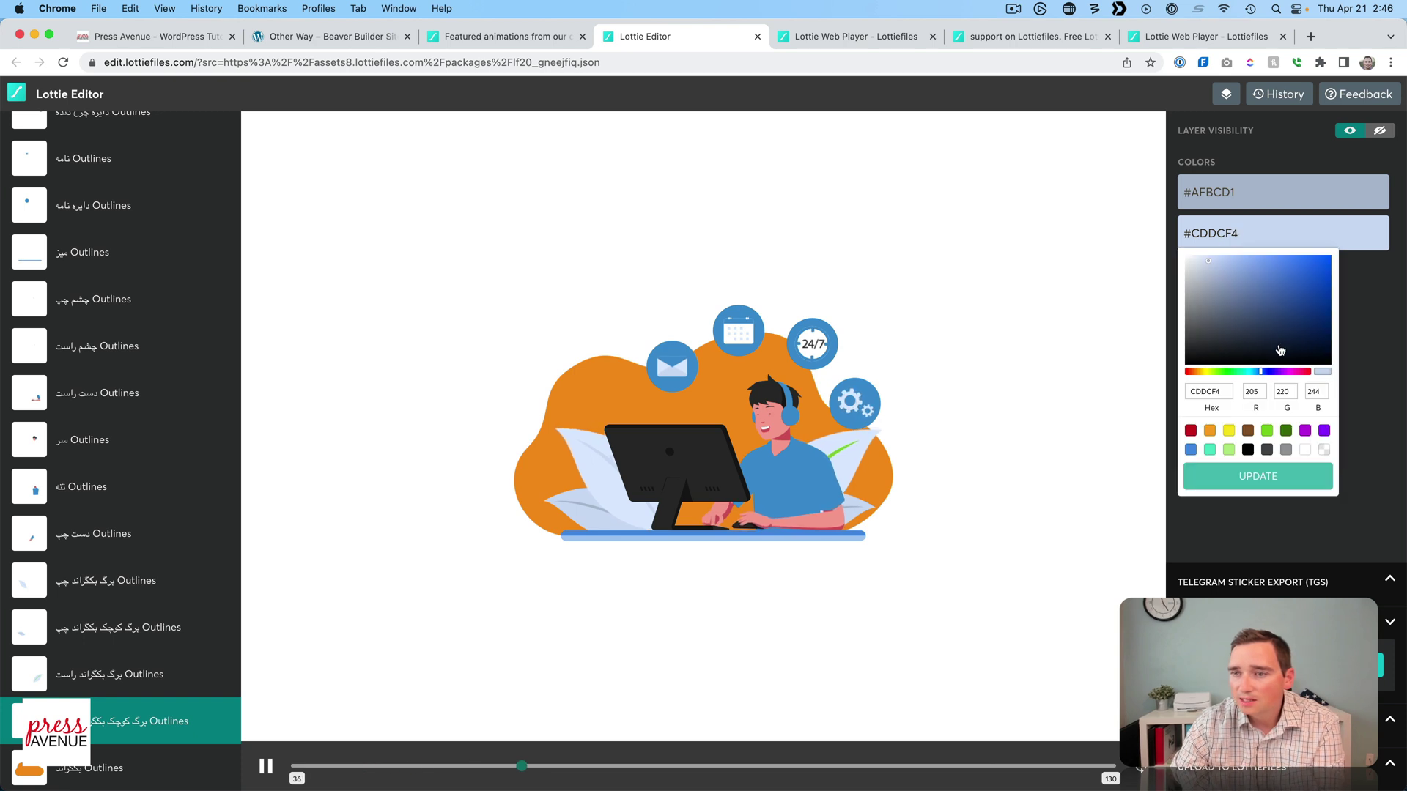
{"action": "left_click", "coordinate": [1228, 431]}
{"action": "left_click", "coordinate": [1254, 476]}
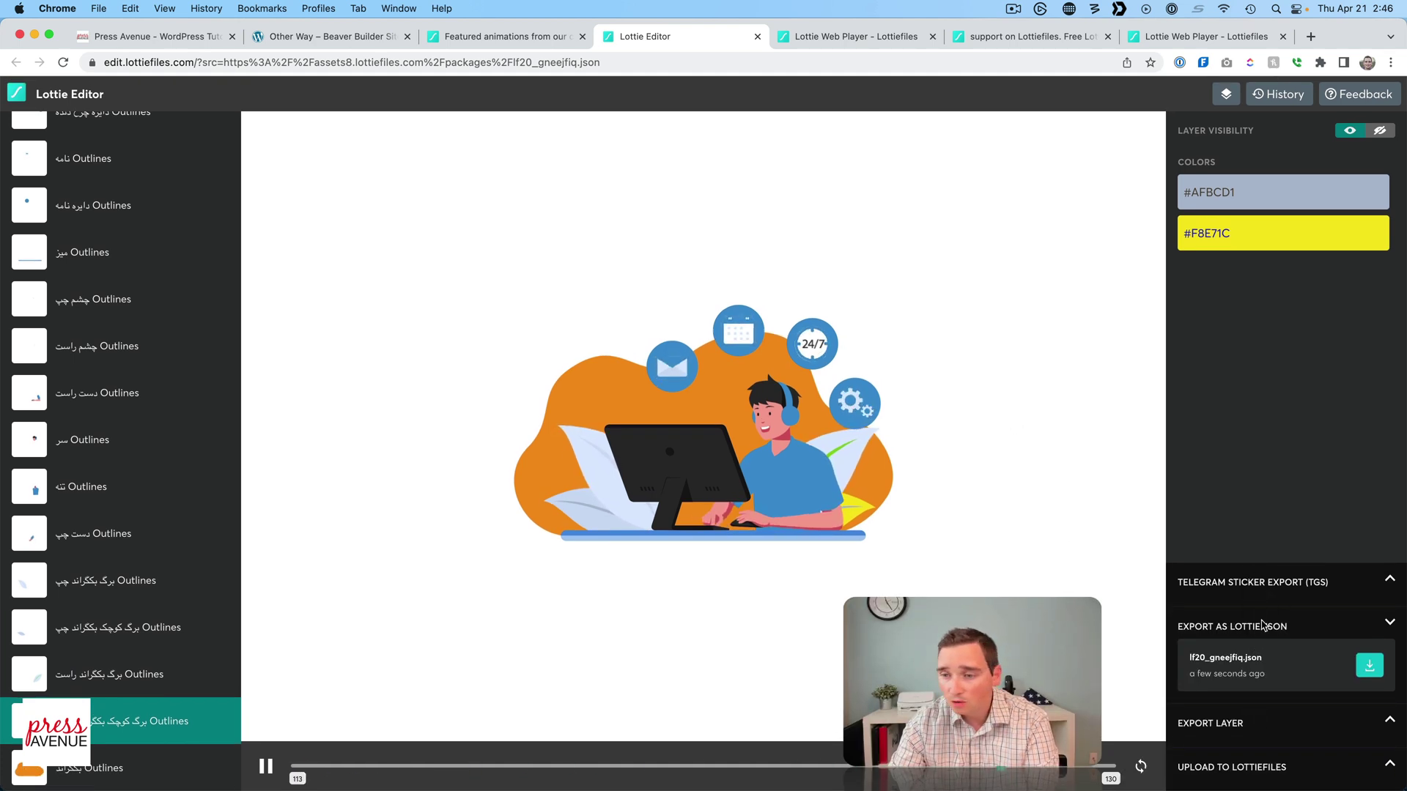
- Download the recoloured animation as Lottie JSON and upload it to My Previews on LottieFiles
{"action": "left_click", "coordinate": [1369, 665]}
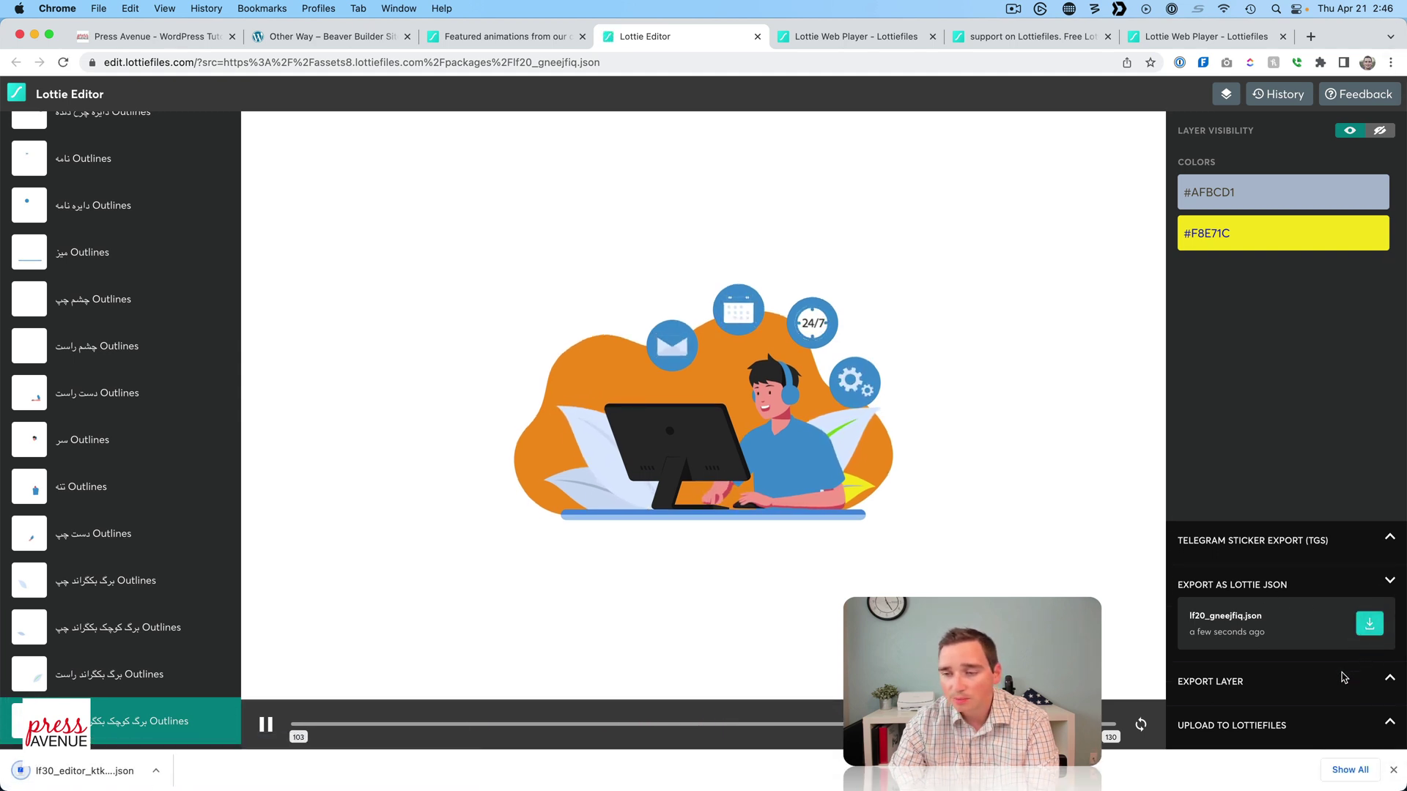
{"action": "left_click", "coordinate": [1388, 725]}
{"action": "left_click", "coordinate": [1209, 720]}
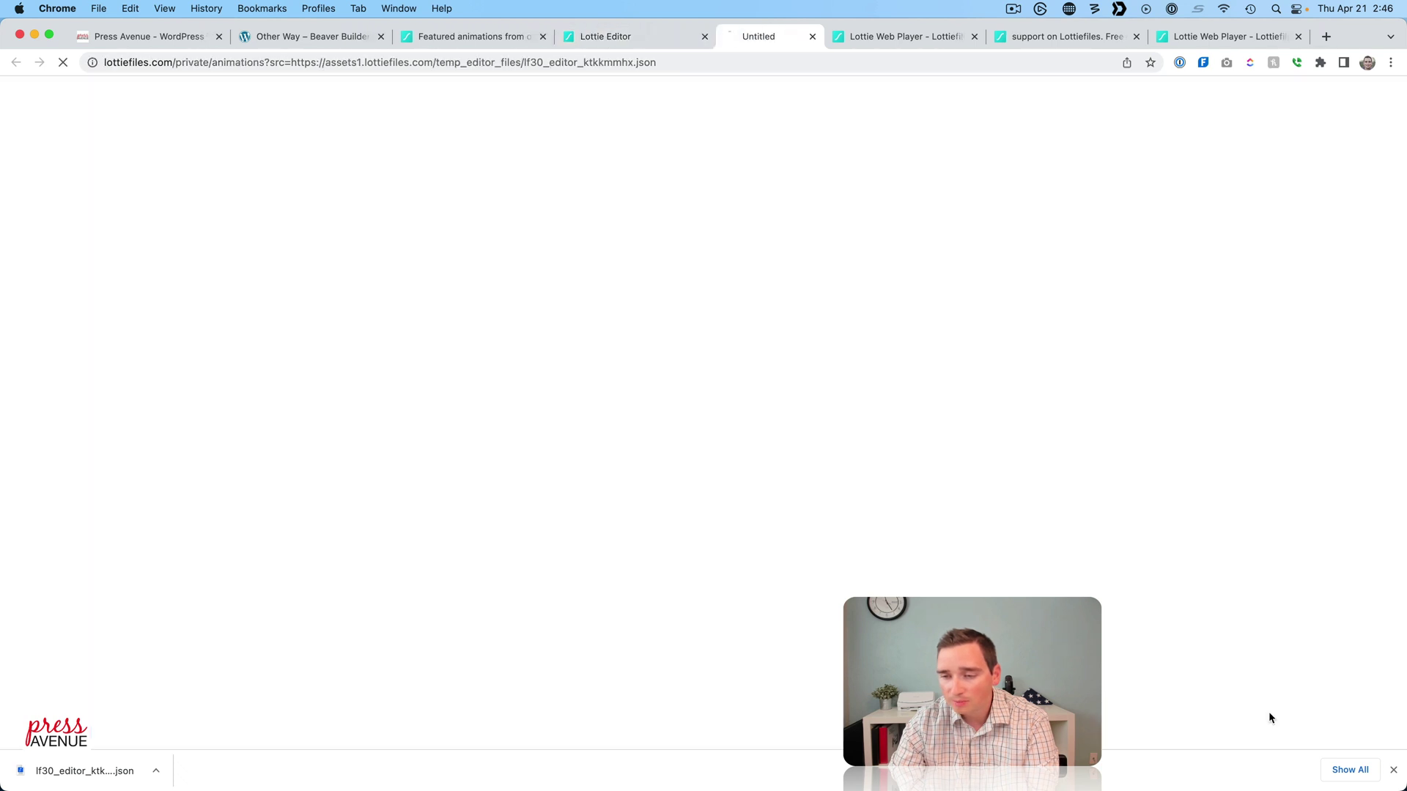